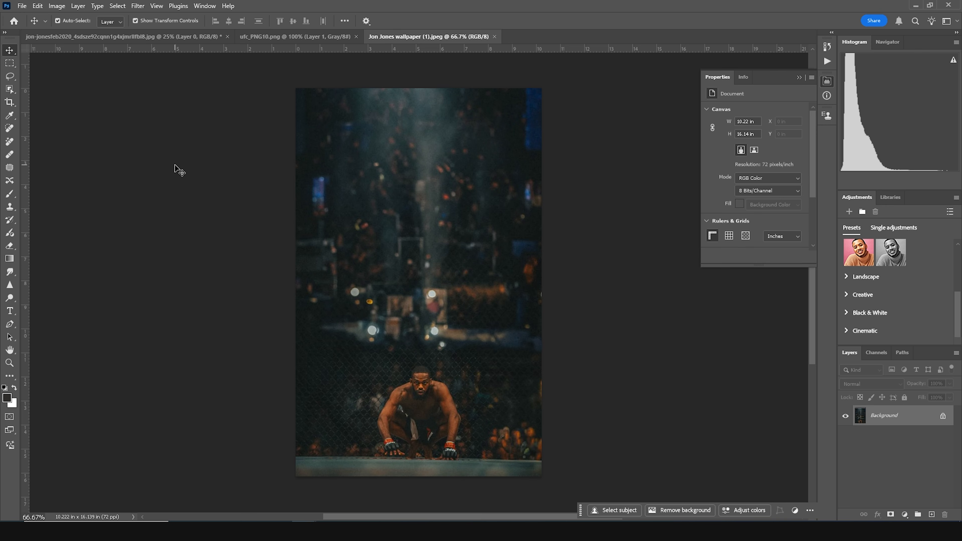
# - Create a new 4 x 5 inch document at 300 ppi
pyautogui.hotkey('ctrl', 'n')
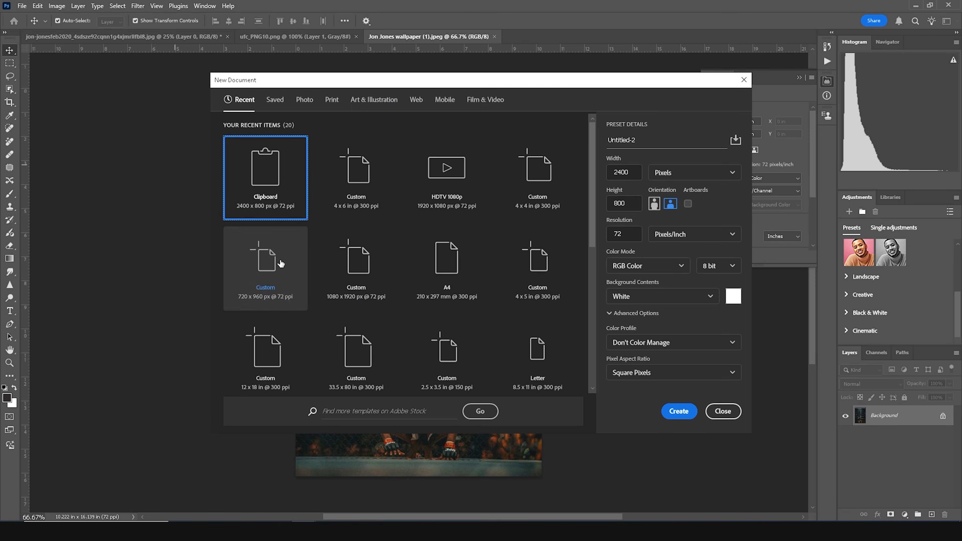
pyautogui.click(355, 183)
pyautogui.press('Tab')
pyautogui.write('5')
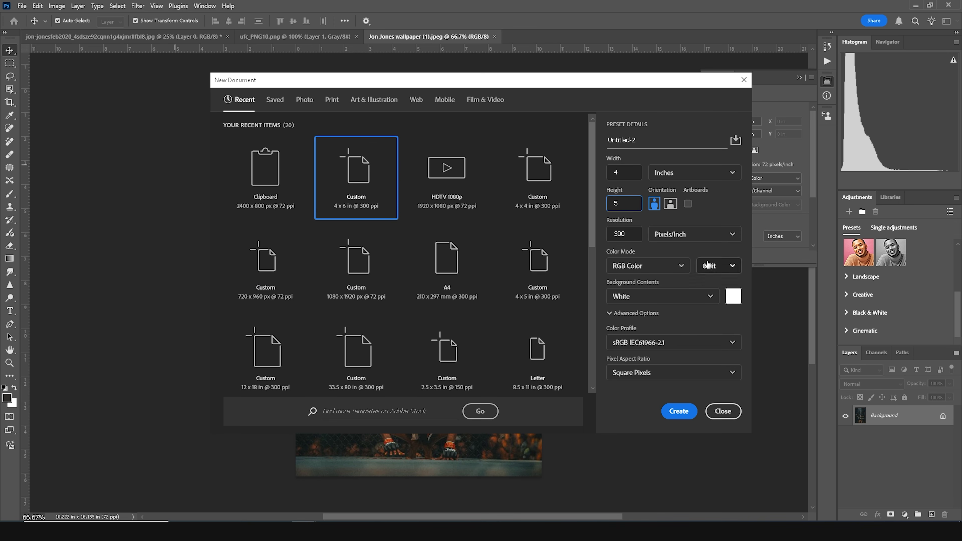
pyautogui.click(679, 252)
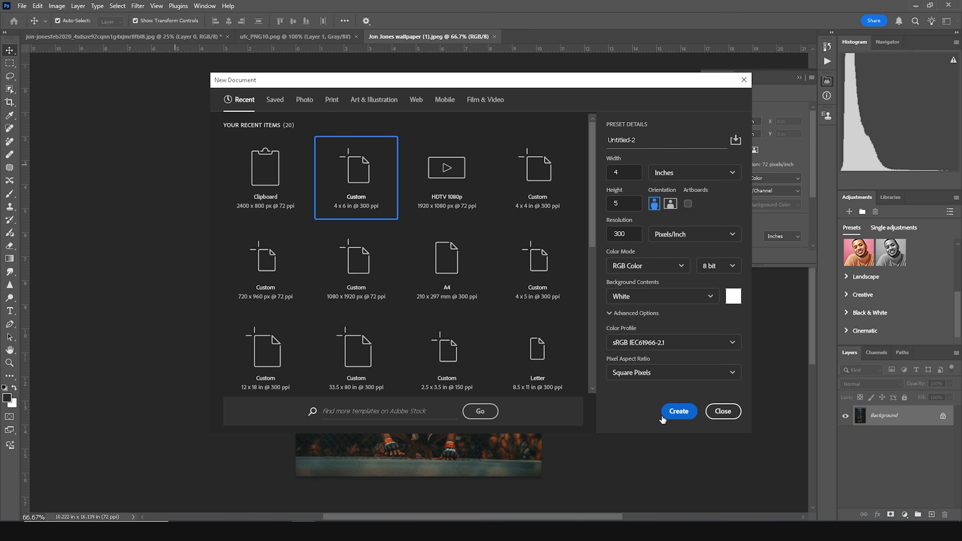
pyautogui.click(678, 411)
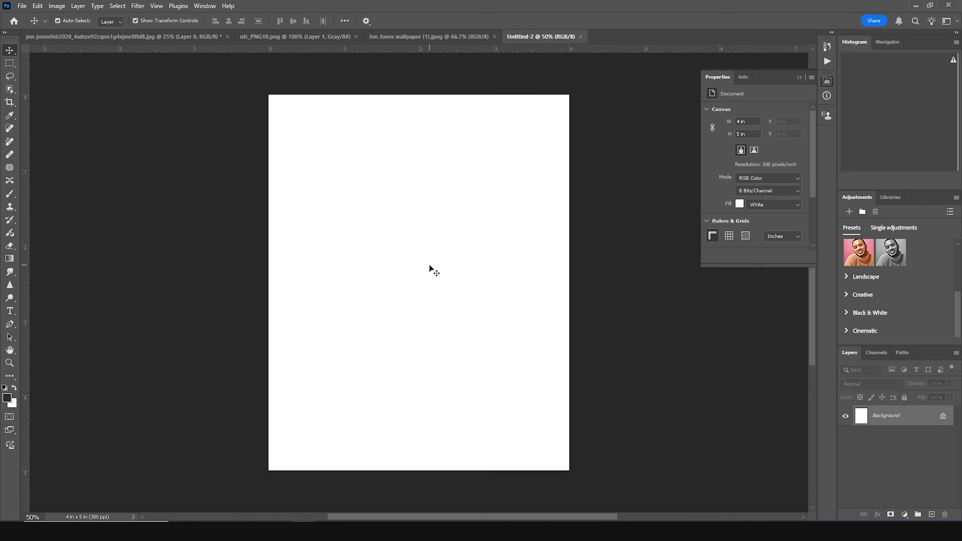
# - Add a dark solid color fill layer with the default color and rename it BG
pyautogui.click(904, 514)
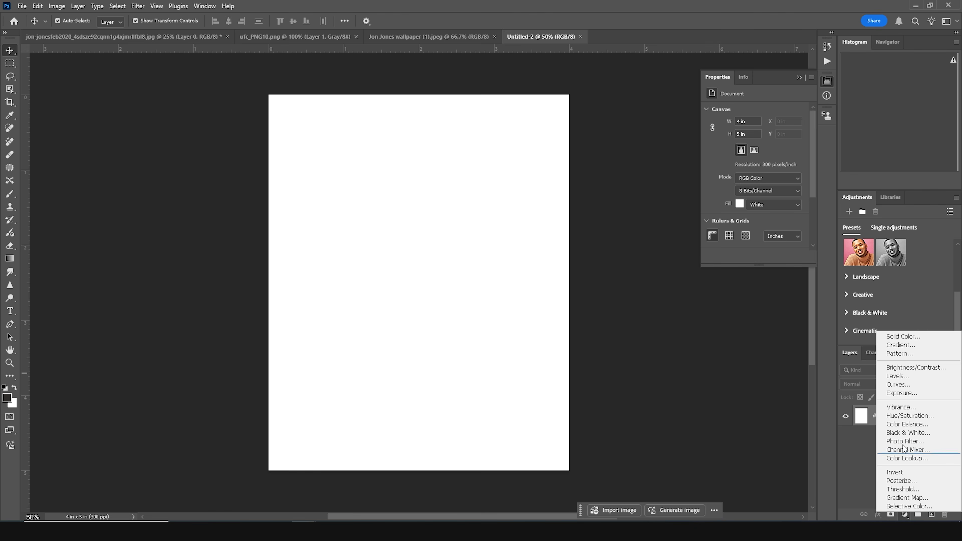
pyautogui.click(888, 337)
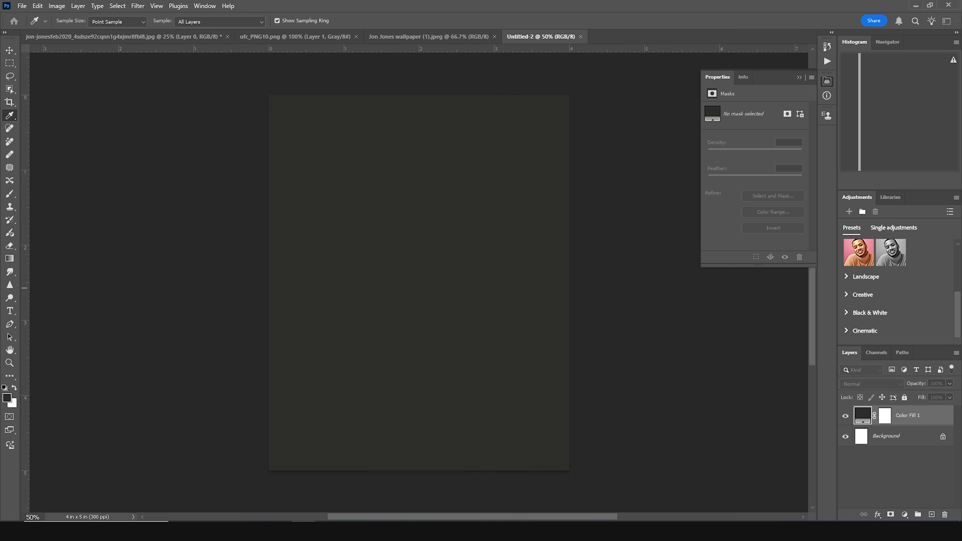
pyautogui.press('Return')
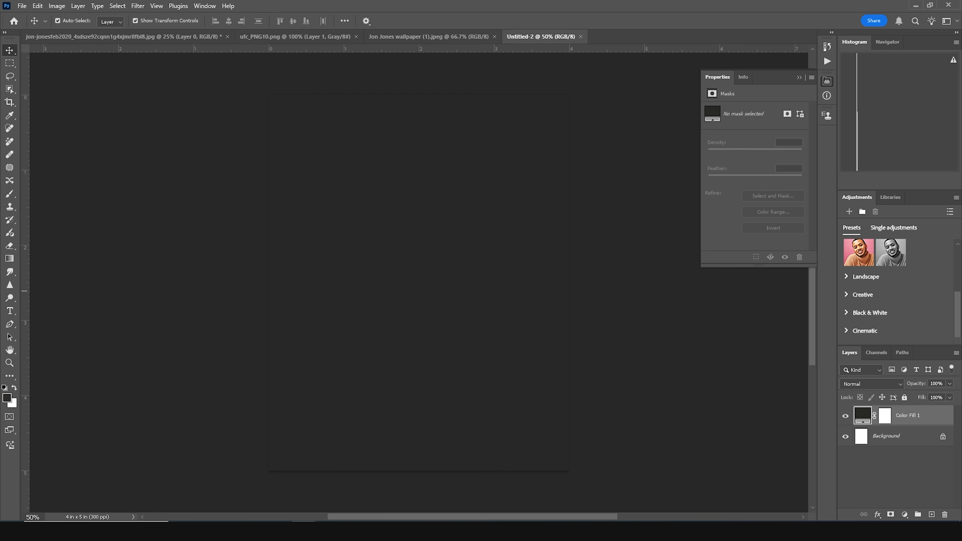
pyautogui.doubleClick(917, 414)
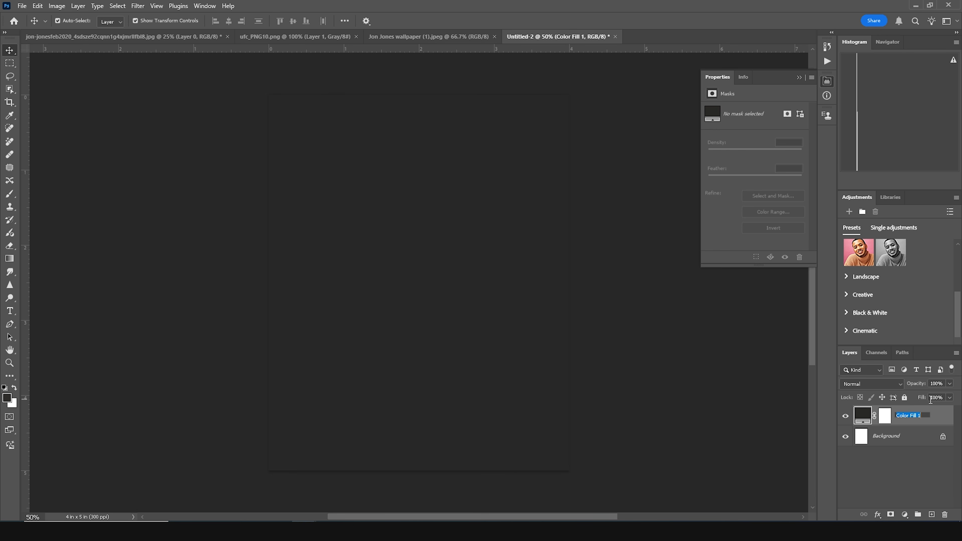
pyautogui.click(890, 463)
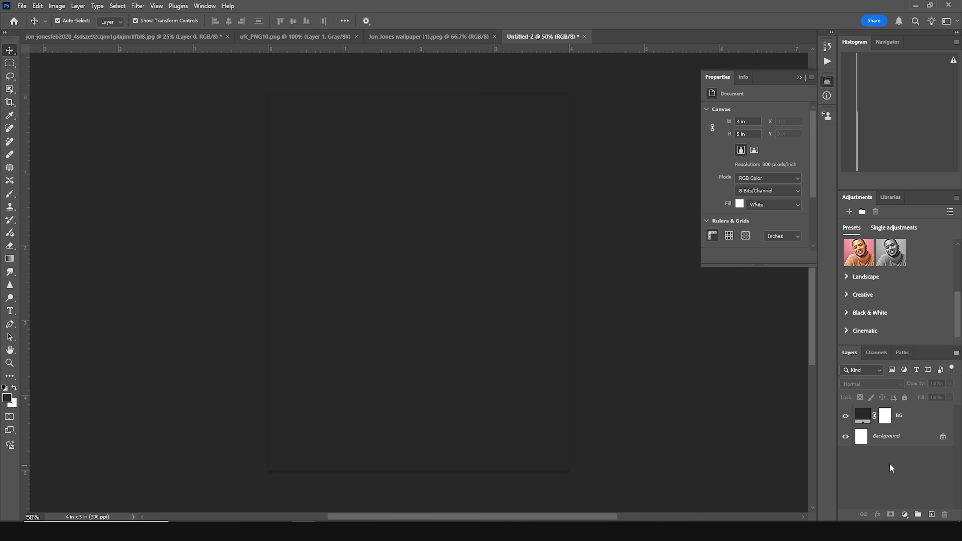
# - Bring the cutout fighter image from the other open document into the new document
pyautogui.click(119, 37)
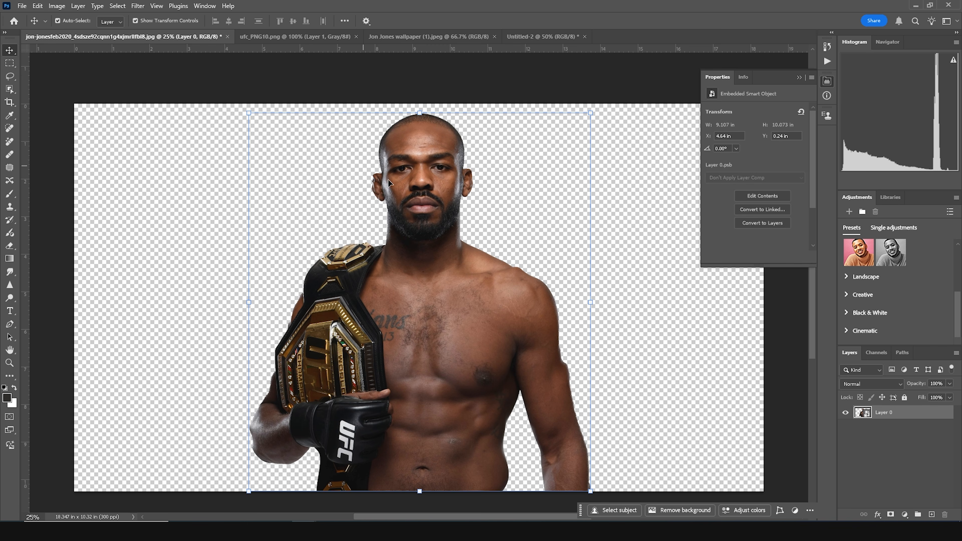
pyautogui.moveTo(416, 198); pyautogui.dragTo(532, 34)
pyautogui.moveTo(435, 245); pyautogui.dragTo(441, 275)
pyautogui.hotkey('ctrl', '-')
pyautogui.hotkey('ctrl', '-')
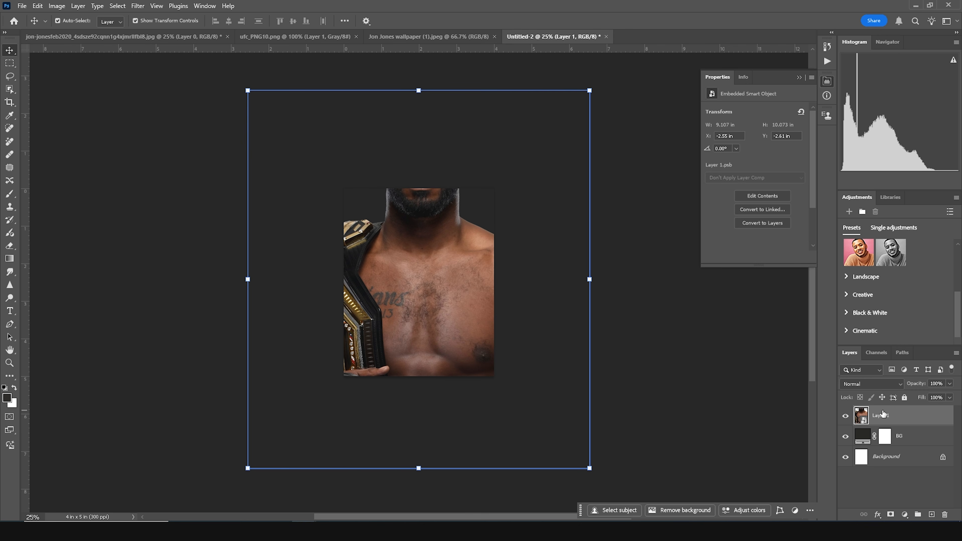
# - Convert the fighter layer to a smart object and scale it to about 2.95 x 3.27 in, centered on the canvas
pyautogui.rightClick(905, 415)
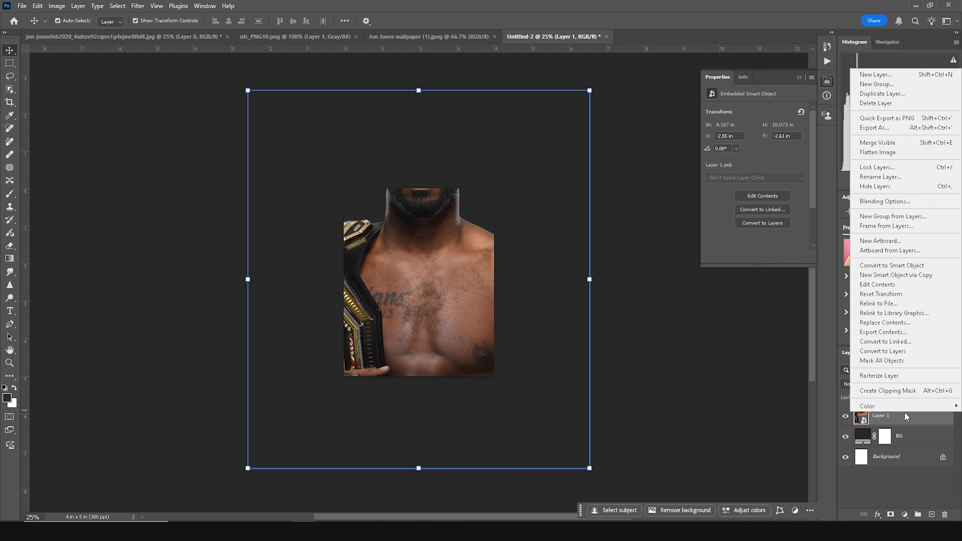
pyautogui.click(887, 268)
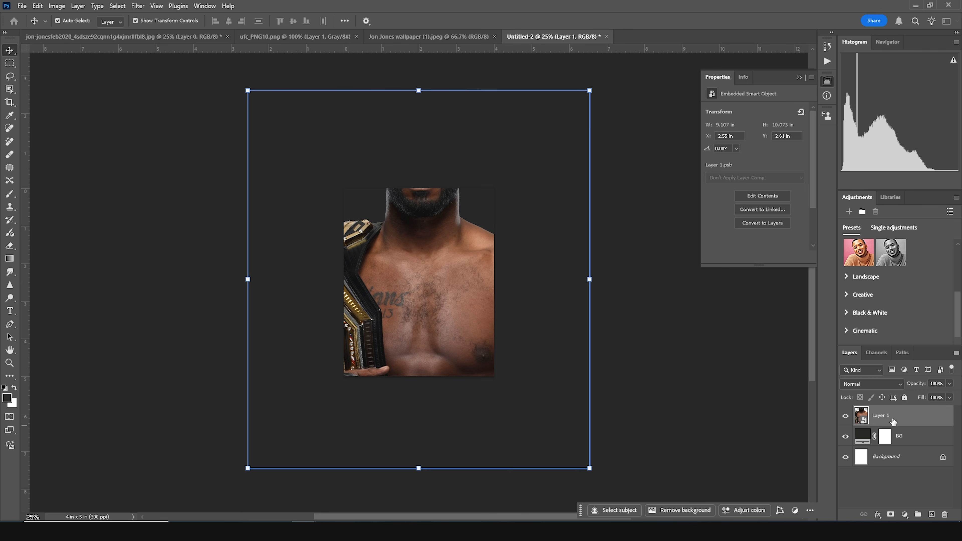
pyautogui.hotkey('ctrl', 't')
pyautogui.moveTo(587, 93); pyautogui.dragTo(504, 218)
pyautogui.moveTo(436, 289); pyautogui.dragTo(435, 286)
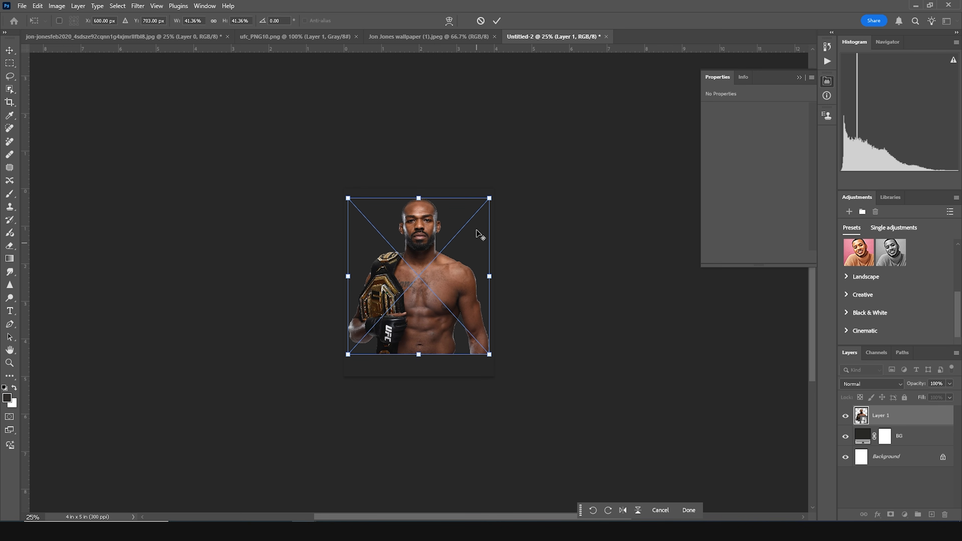
pyautogui.moveTo(489, 198); pyautogui.dragTo(477, 215)
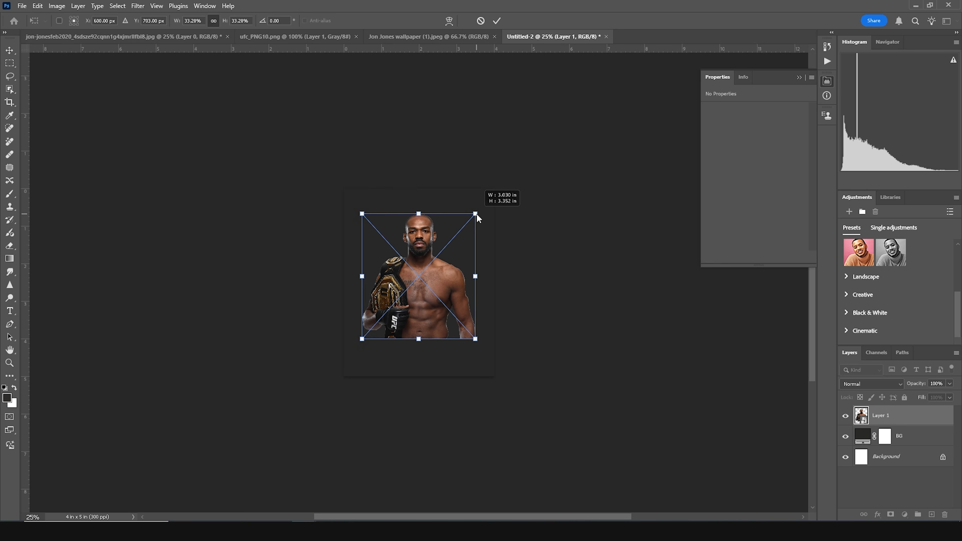
pyautogui.moveTo(476, 213); pyautogui.dragTo(477, 217)
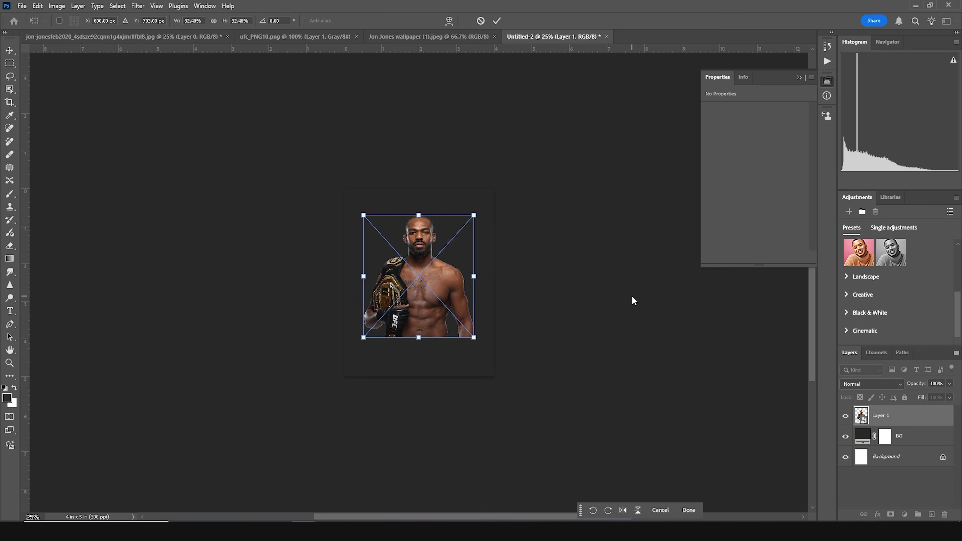
pyautogui.press('Return')
pyautogui.hotkey('ctrl', '+')
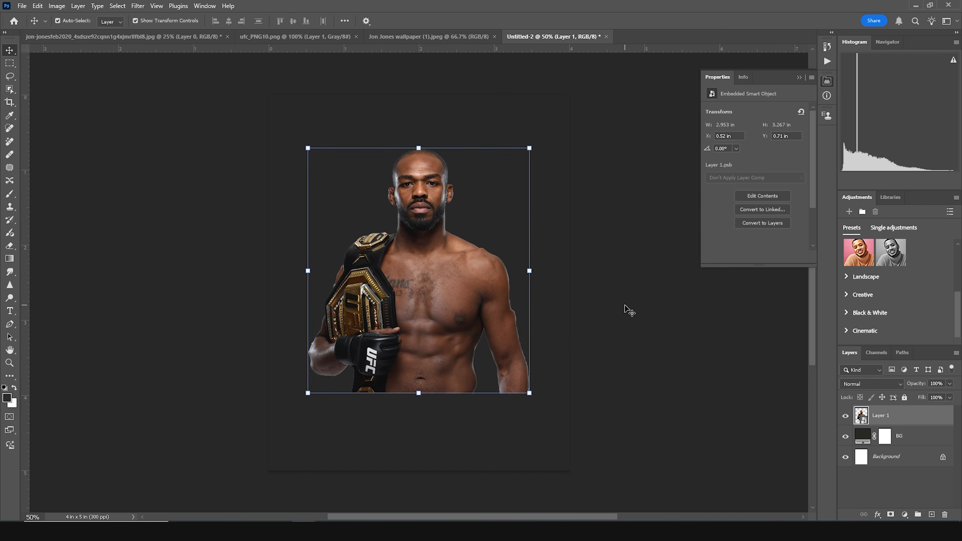
pyautogui.hotkey('ctrl', '+')
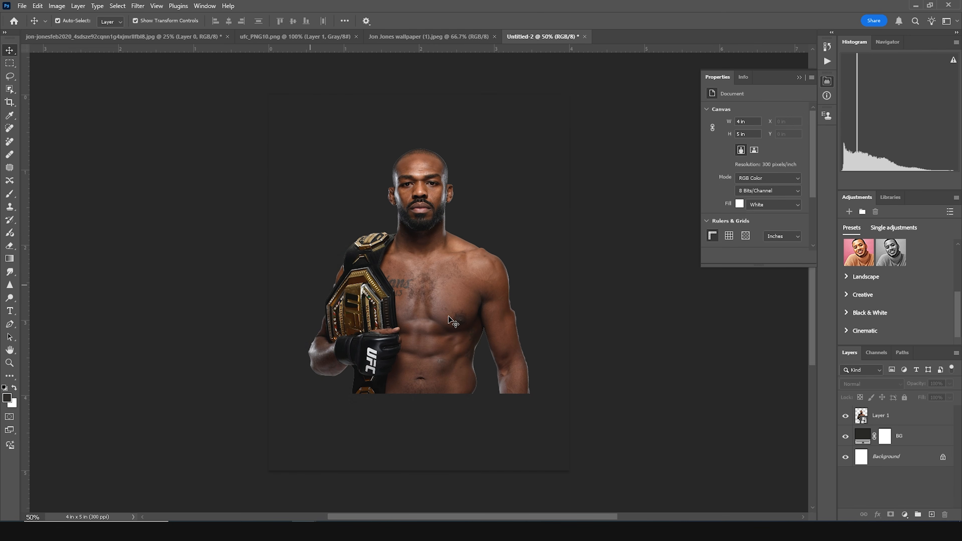
# - Add a Curves adjustment clipped to the fighter layer, lowering the white point output to 159
pyautogui.click(413, 273)
pyautogui.click(692, 343)
pyautogui.click(906, 516)
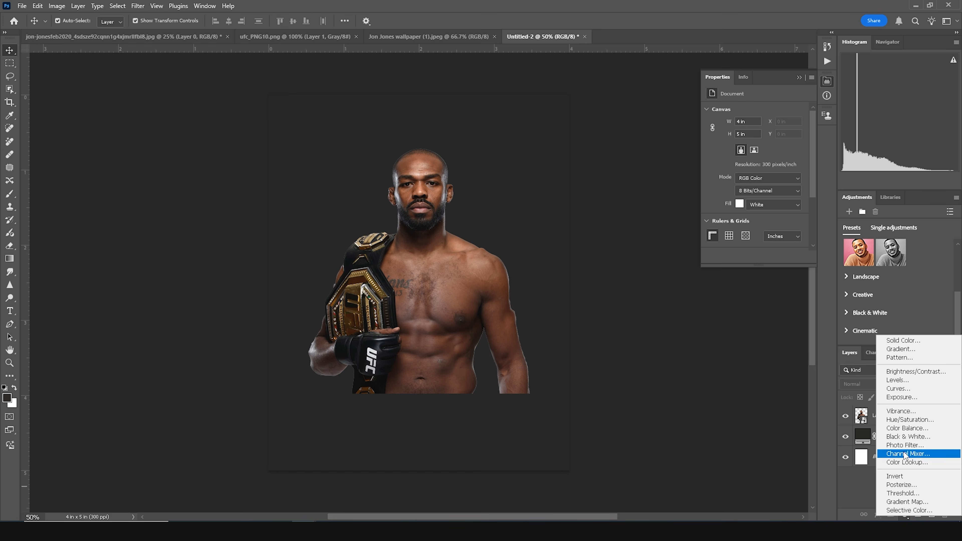
pyautogui.click(904, 390)
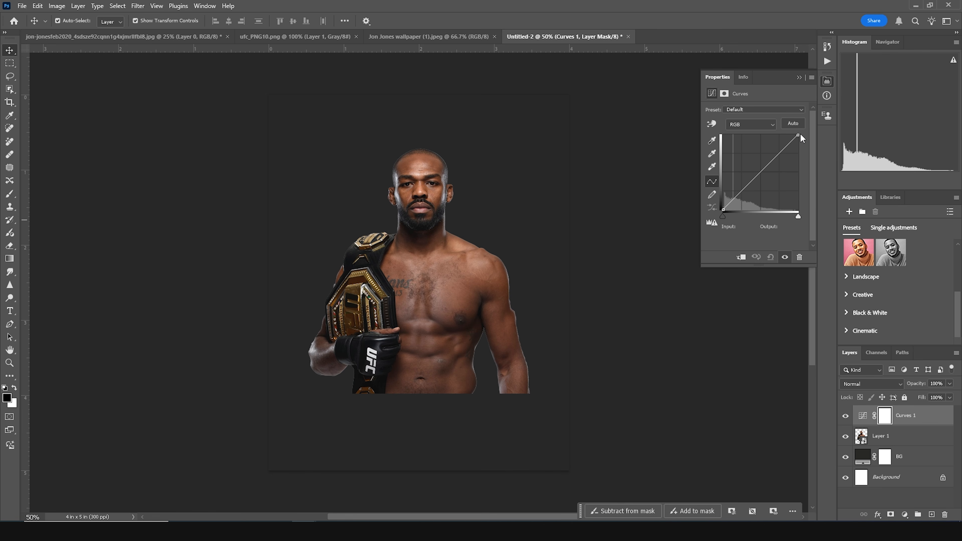
pyautogui.moveTo(798, 135); pyautogui.dragTo(810, 162)
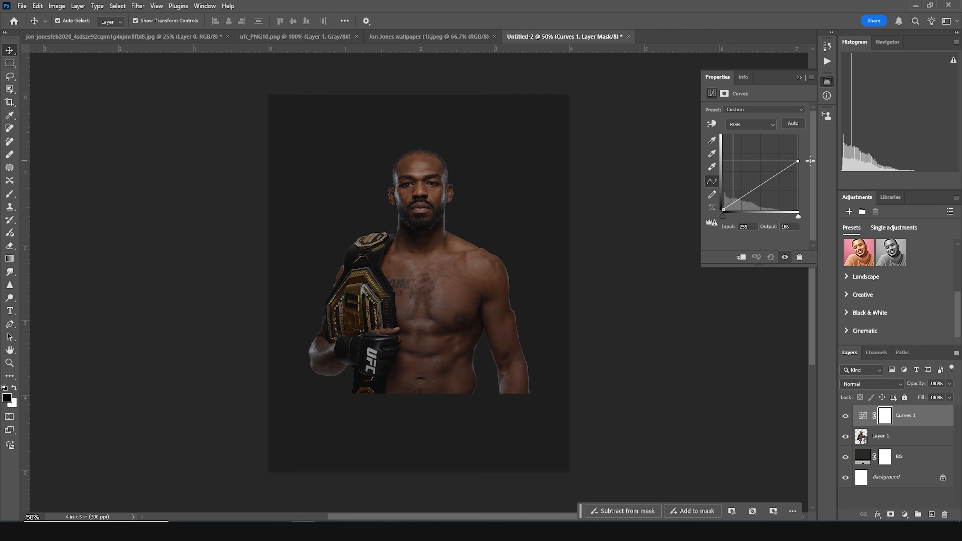
pyautogui.click(742, 257)
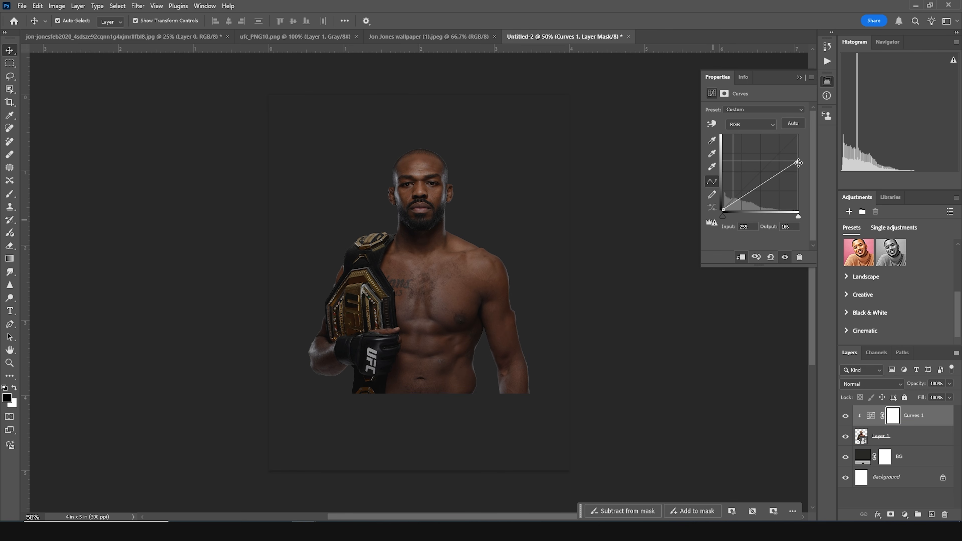
pyautogui.moveTo(798, 162); pyautogui.dragTo(798, 165)
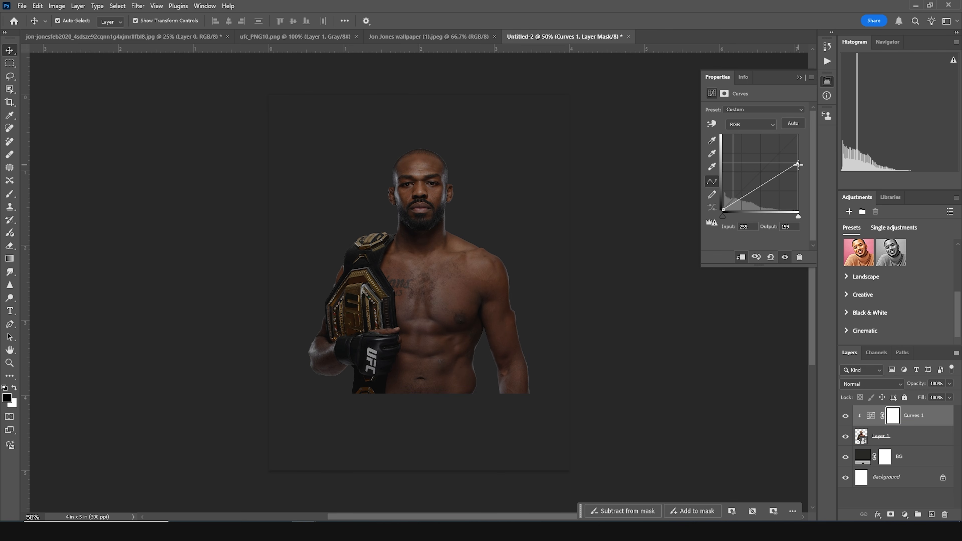
# - Rename the Curves layer highlight and select its layer mask
pyautogui.doubleClick(926, 415)
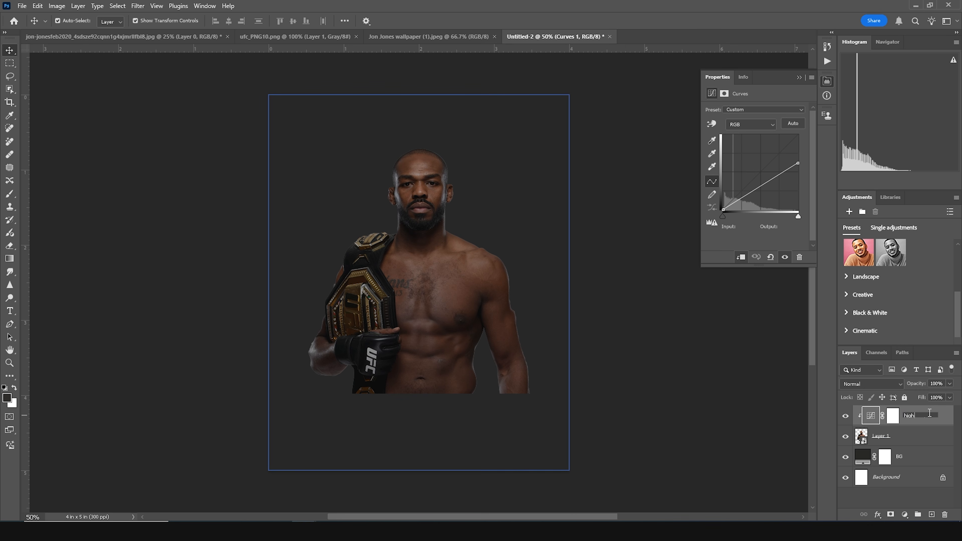
pyautogui.press('Return')
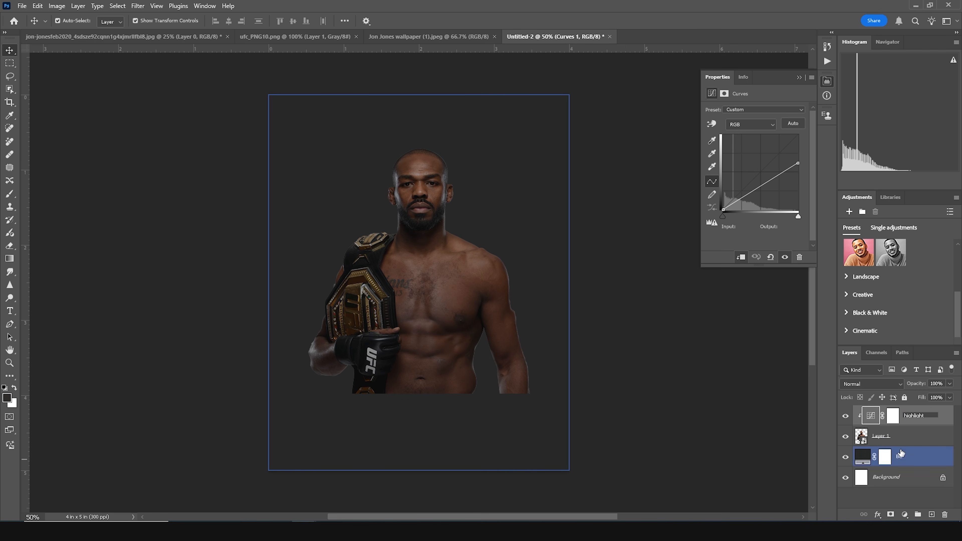
pyautogui.click(893, 416)
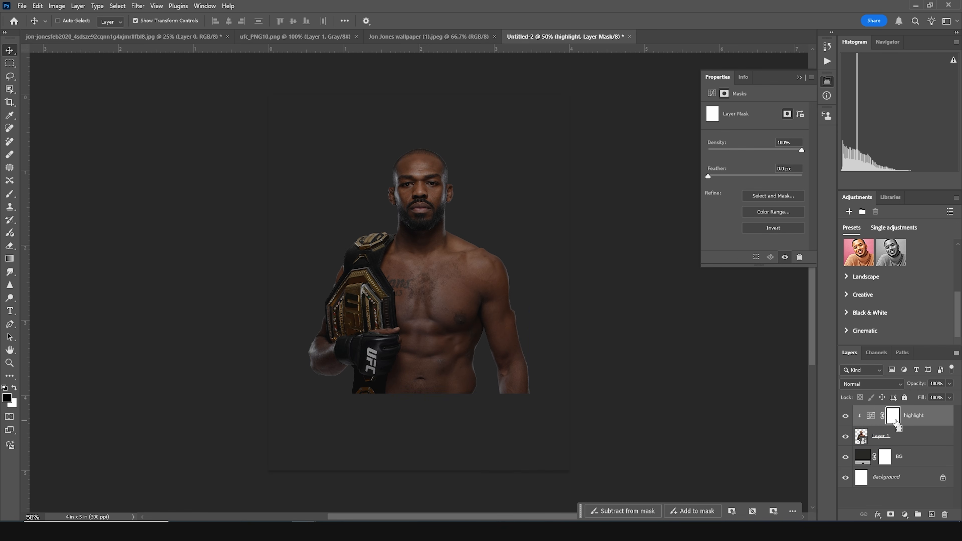
# - Paint black on the highlight mask with a small brush at 100% opacity along the fighter's left arm and belt edge
pyautogui.hotkey('ctrl', '+')
pyautogui.hotkey('ctrl', '+')
pyautogui.press('b')
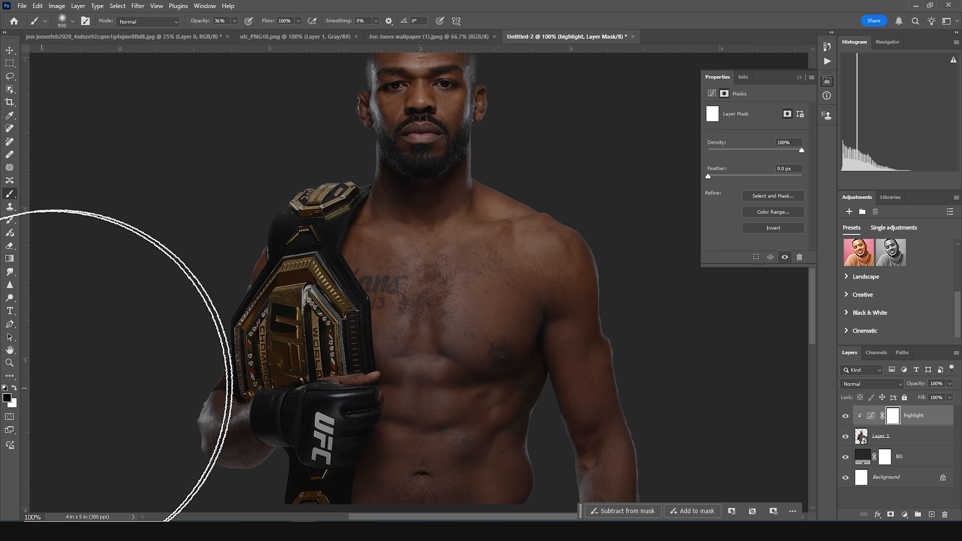
pyautogui.moveTo(186, 344); pyautogui.dragTo(281, 386)
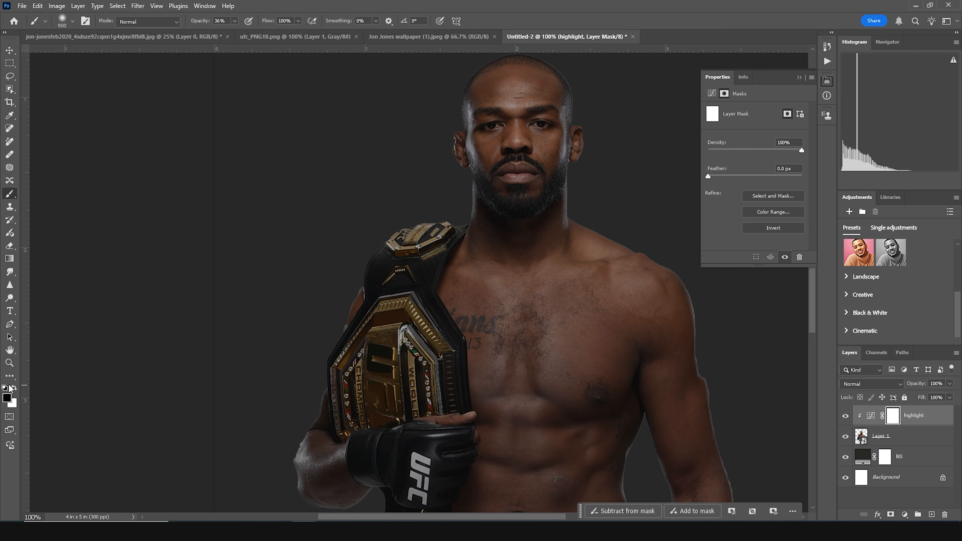
pyautogui.press('[')
pyautogui.press('[')
pyautogui.press('[')
pyautogui.press('[')
pyautogui.press('[')
pyautogui.press('[')
pyautogui.press('[')
pyautogui.press('[')
pyautogui.press('[')
pyautogui.press('[')
pyautogui.press('[')
pyautogui.press('[')
pyautogui.press('[')
pyautogui.press('[')
pyautogui.press('[')
pyautogui.press('[')
pyautogui.press('[')
pyautogui.press('[')
pyautogui.press('[')
pyautogui.press('[')
pyautogui.click(234, 21)
pyautogui.moveTo(234, 32); pyautogui.dragTo(292, 36)
pyautogui.moveTo(449, 107)
pyautogui.mouseDown()
pyautogui.moveTo(451, 155)
pyautogui.moveTo(453, 142)
pyautogui.moveTo(396, 223)
pyautogui.mouseUp()
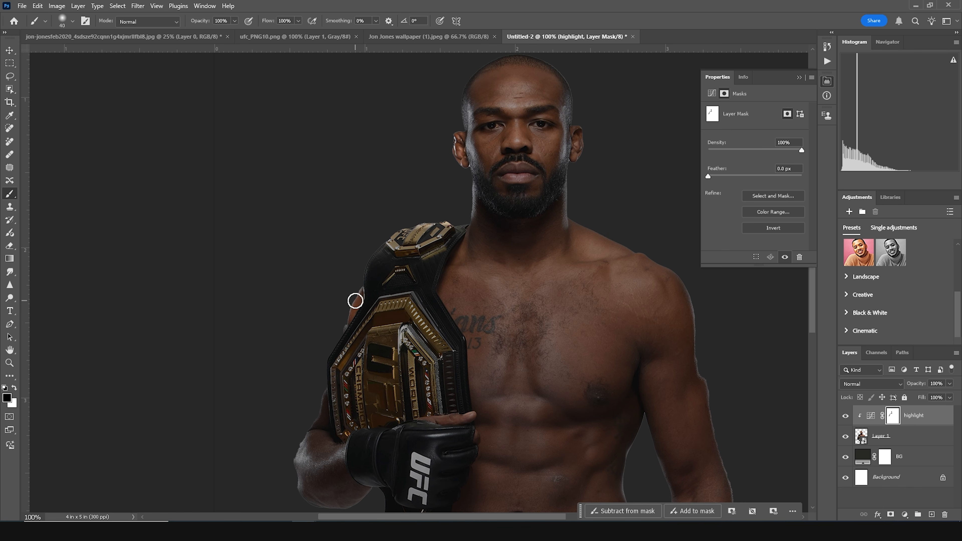
pyautogui.moveTo(325, 387); pyautogui.dragTo(314, 425)
# - Paint black on the highlight mask along the edge of the fighter's right shoulder
pyautogui.press('[')
pyautogui.press('space')
pyautogui.moveTo(592, 153); pyautogui.dragTo(526, 235)
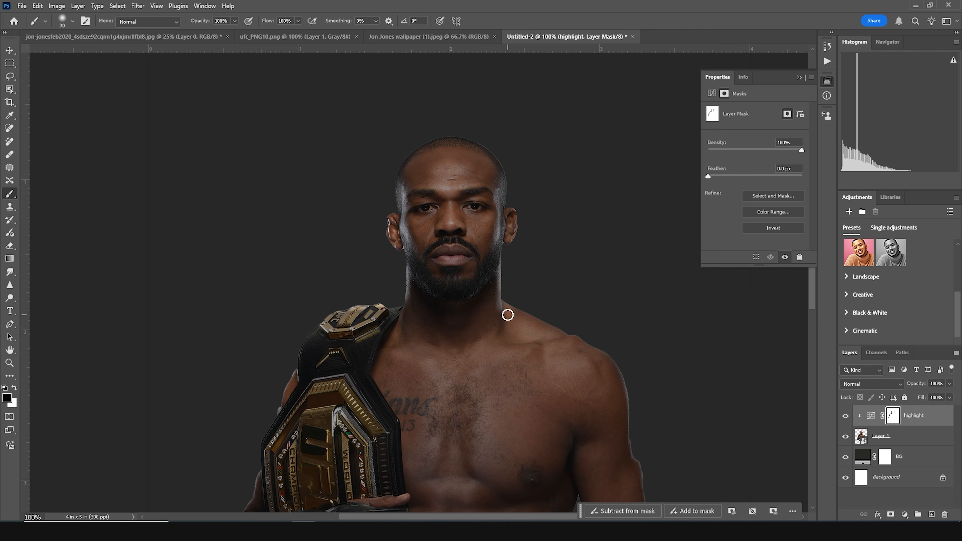
pyautogui.moveTo(508, 305)
pyautogui.mouseDown()
pyautogui.moveTo(588, 337)
pyautogui.moveTo(623, 365)
pyautogui.moveTo(645, 429)
pyautogui.mouseUp()
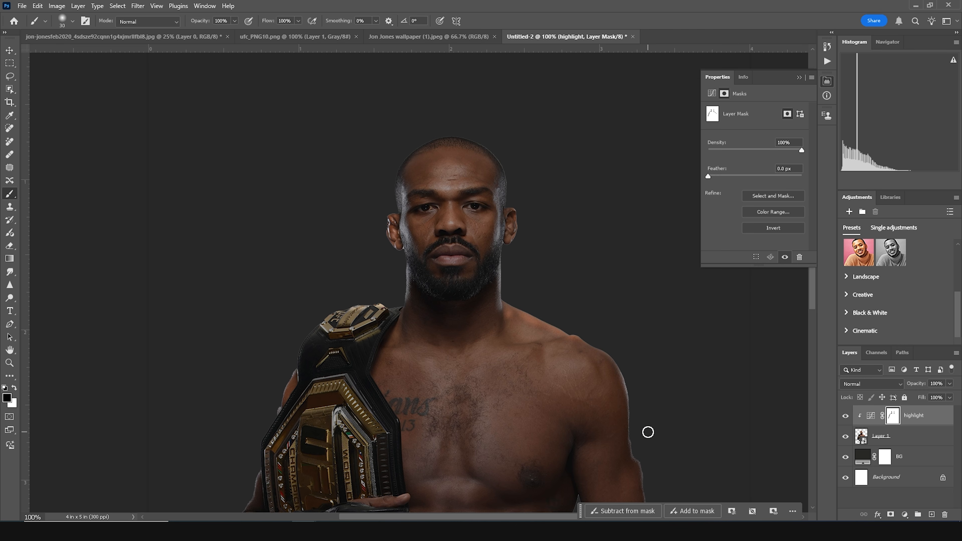
# - Paint a broad black stroke on the highlight mask with a 400 px brush on the fighter's left side
pyautogui.press(']')
pyautogui.press(']')
pyautogui.press(']')
pyautogui.press(']')
pyautogui.press(']')
pyautogui.press(']')
pyautogui.press(']')
pyautogui.press(']')
pyautogui.press(']')
pyautogui.press(']')
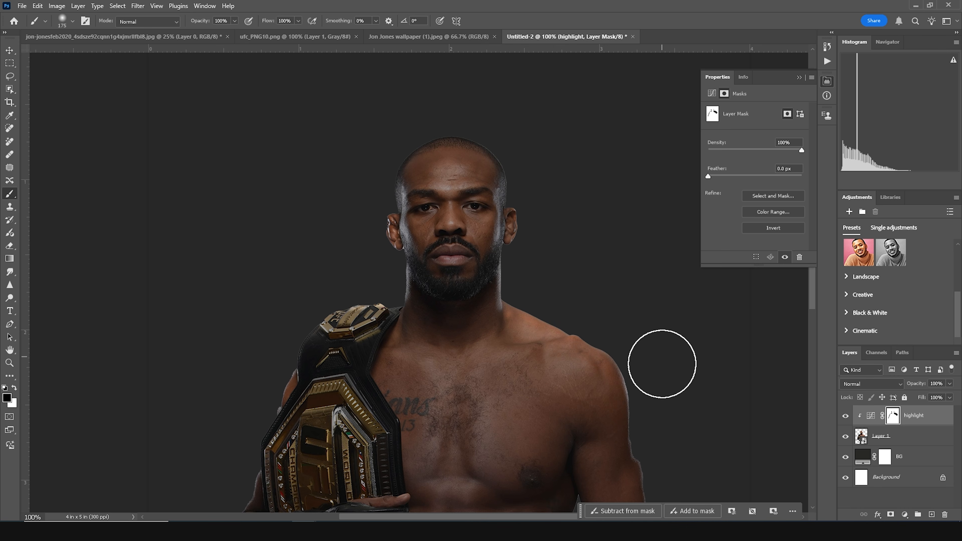
pyautogui.press(']')
pyautogui.press(']')
pyautogui.press(']')
pyautogui.press(']')
pyautogui.press(']')
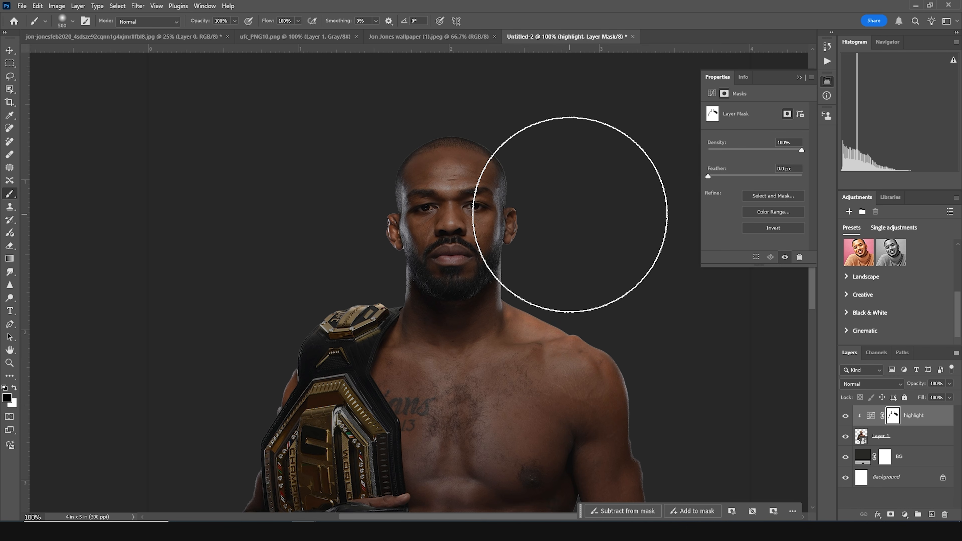
pyautogui.press('[')
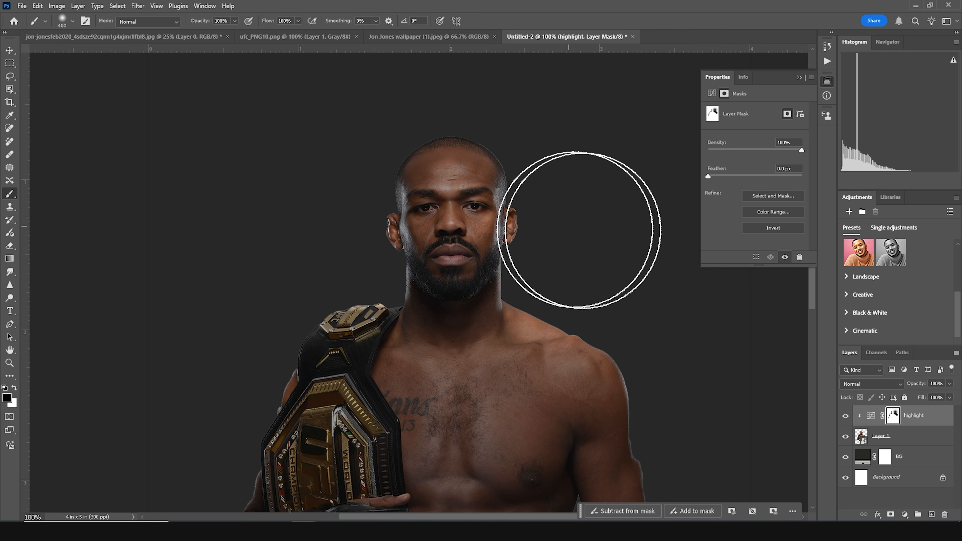
pyautogui.moveTo(328, 224)
pyautogui.mouseDown()
pyautogui.moveTo(333, 239)
pyautogui.moveTo(313, 190)
pyautogui.moveTo(322, 183)
pyautogui.mouseUp()
# - Paint softer black strokes on the highlight mask with an 80 px brush at 38% opacity and 35% flow across the chest
pyautogui.press('[')
pyautogui.press('[')
pyautogui.press('[')
pyautogui.press('[')
pyautogui.press('[')
pyautogui.press('[')
pyautogui.press('[')
pyautogui.press('[')
pyautogui.press('[')
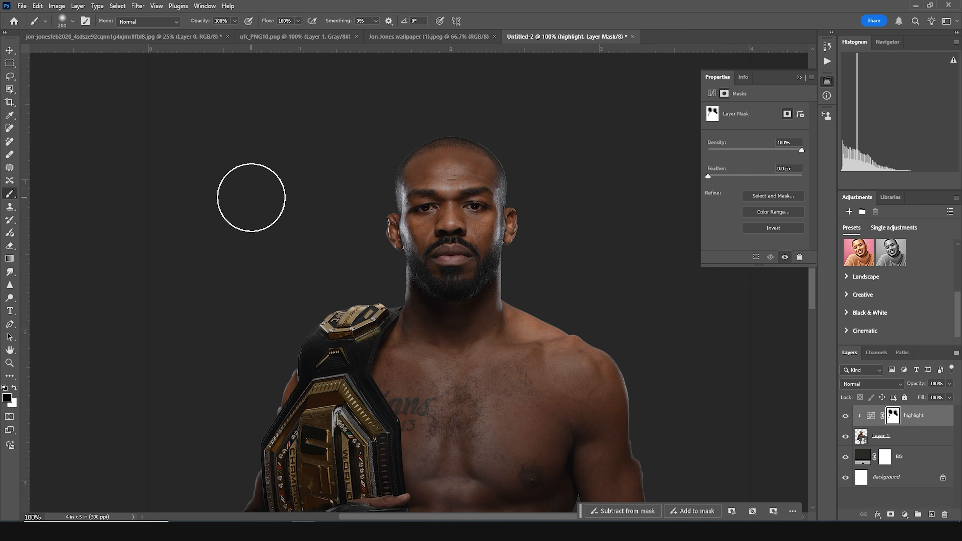
pyautogui.press('[')
pyautogui.press('[')
pyautogui.click(235, 21)
pyautogui.click(298, 21)
pyautogui.moveTo(301, 32); pyautogui.dragTo(275, 34)
pyautogui.press('[')
pyautogui.press('[')
pyautogui.moveTo(401, 358); pyautogui.dragTo(449, 396)
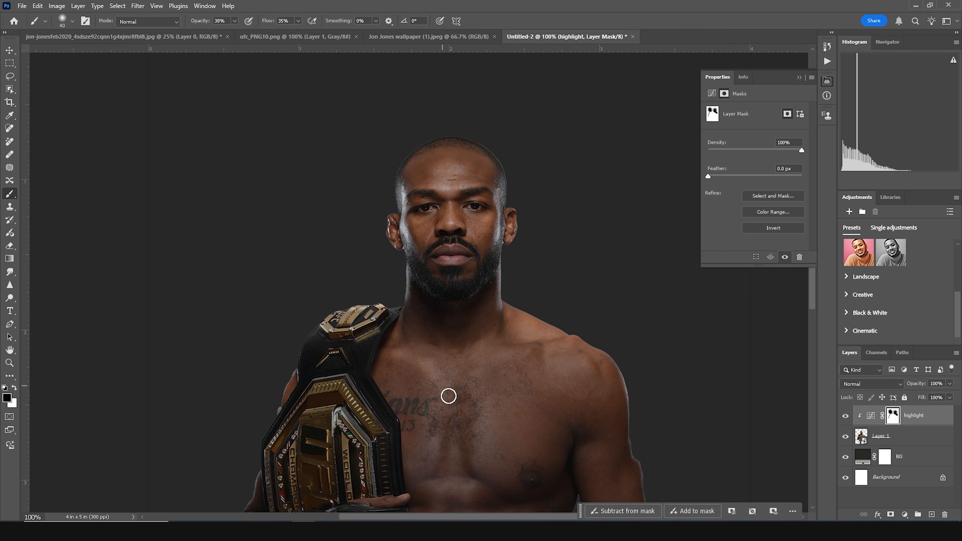
pyautogui.moveTo(538, 345); pyautogui.dragTo(480, 374)
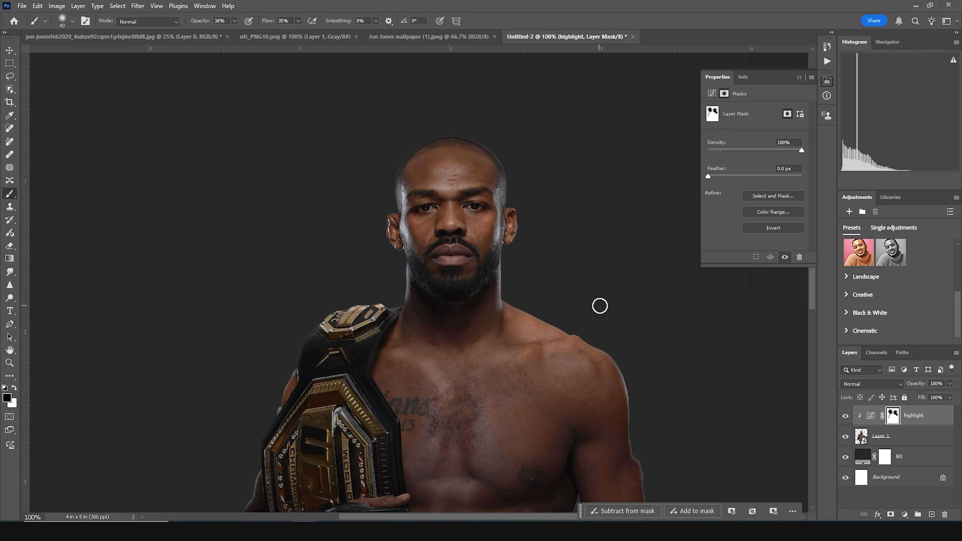
pyautogui.moveTo(416, 356); pyautogui.dragTo(450, 376)
pyautogui.moveTo(438, 438); pyautogui.dragTo(442, 329)
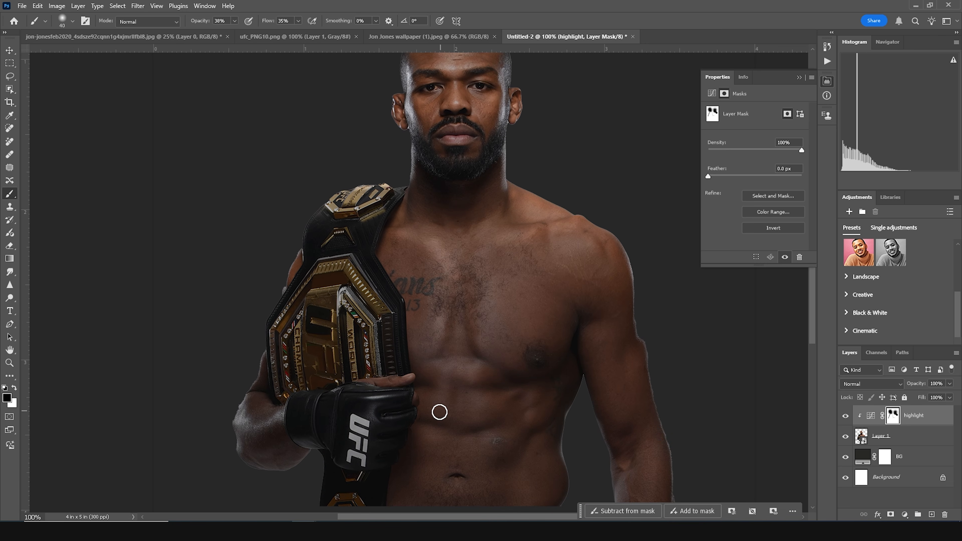
pyautogui.moveTo(462, 411); pyautogui.dragTo(469, 278)
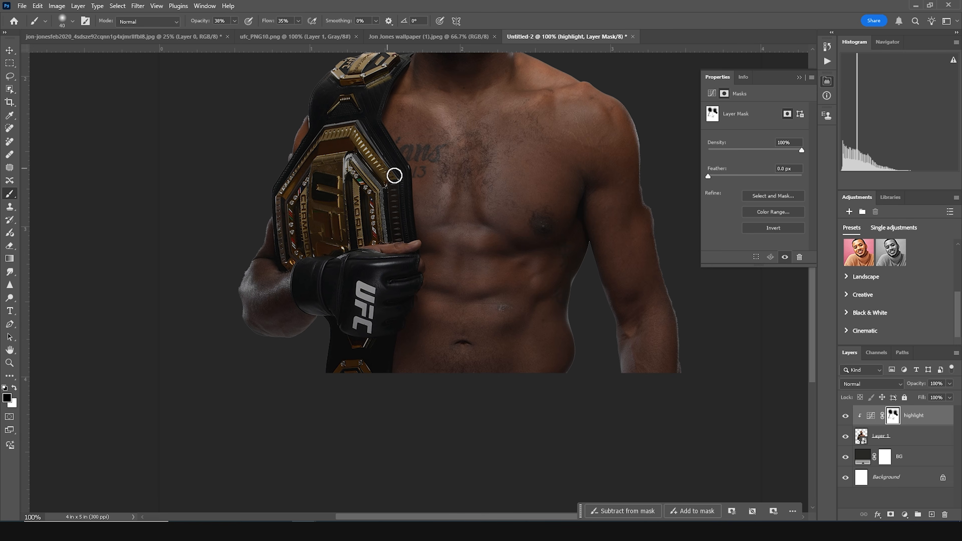
pyautogui.moveTo(444, 55); pyautogui.dragTo(383, 276)
# - Toggle the highlight layer's visibility to compare the image with and without it
pyautogui.press(']')
pyautogui.press(']')
pyautogui.press(']')
pyautogui.press(']')
pyautogui.press(']')
pyautogui.press(']')
pyautogui.press(']')
pyautogui.press(']')
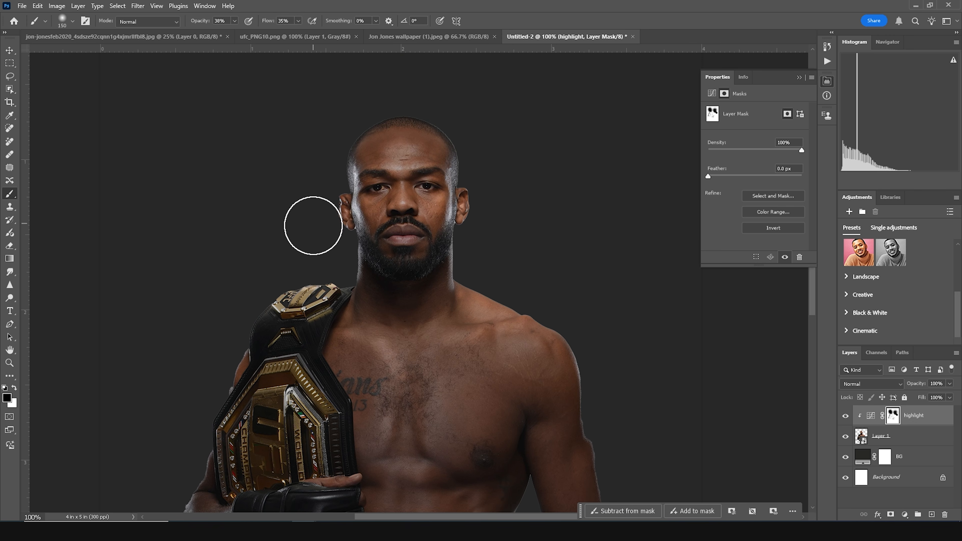
pyautogui.click(846, 417)
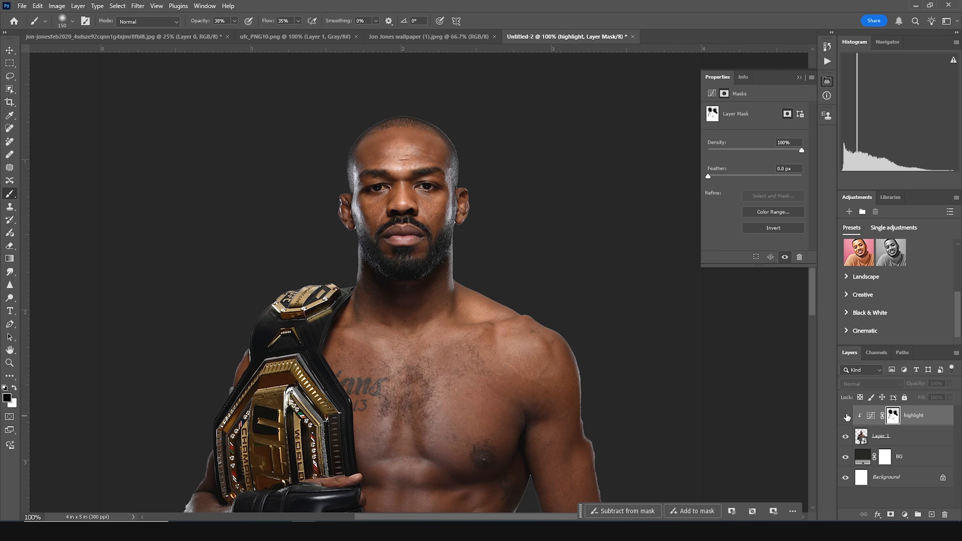
pyautogui.click(845, 417)
pyautogui.click(845, 416)
pyautogui.click(845, 417)
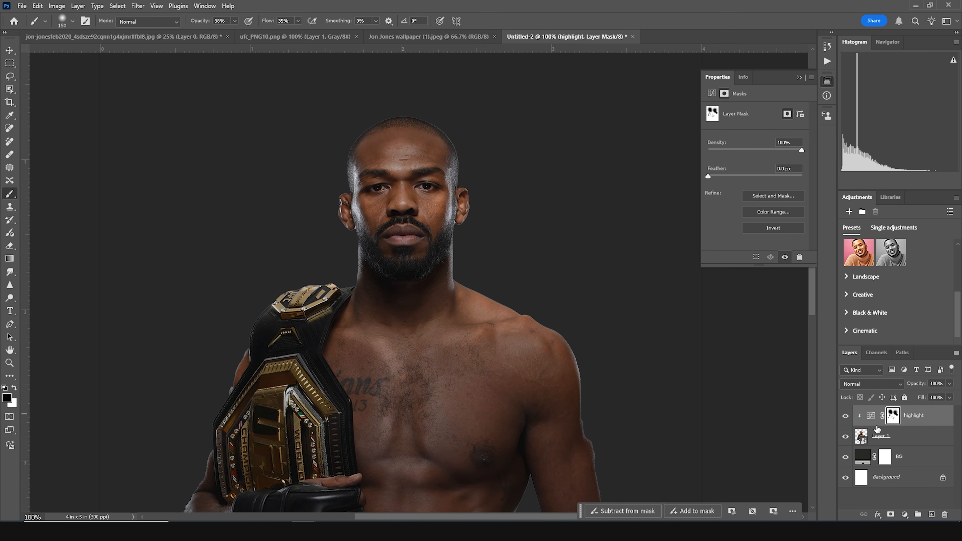
# - Add a clipped Curves adjustment that darkens the image, black point input 21 and white point output 221
pyautogui.click(905, 515)
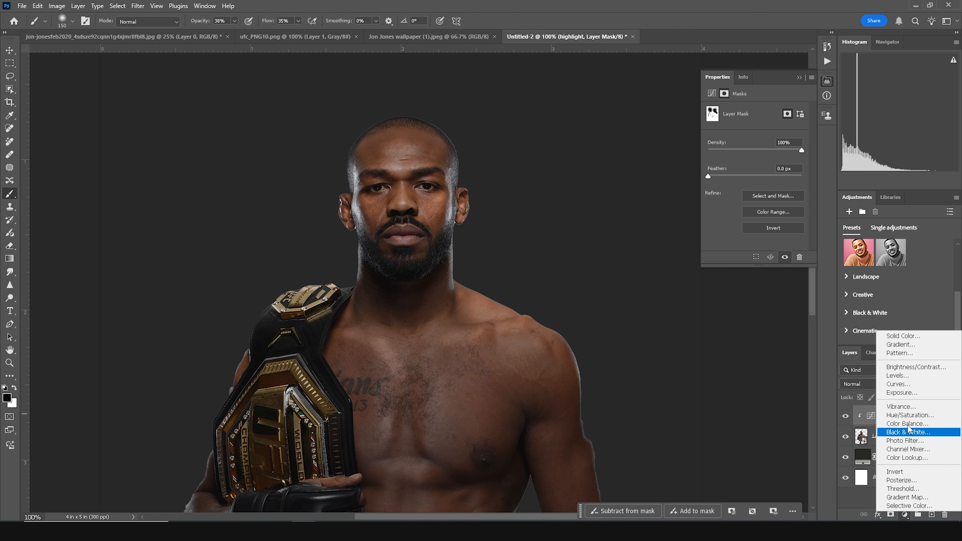
pyautogui.click(898, 384)
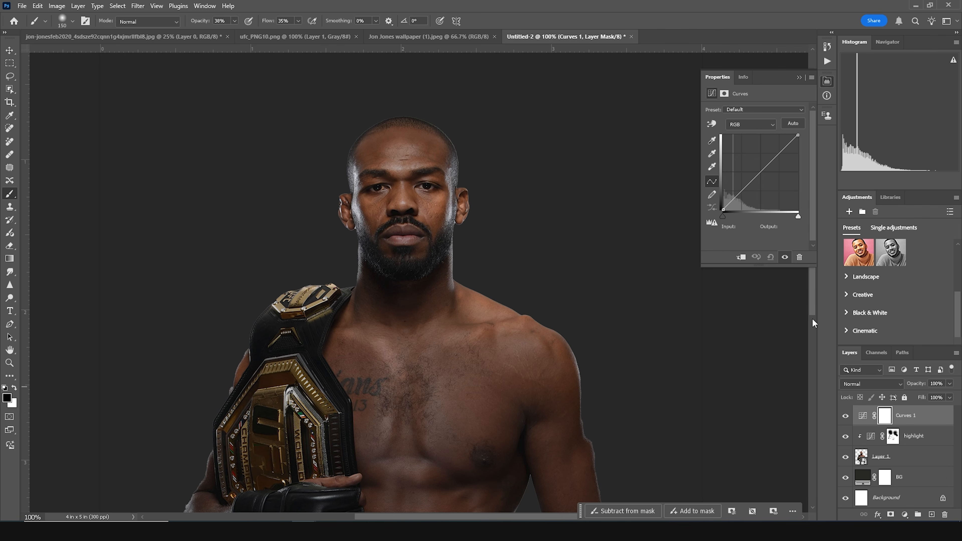
pyautogui.moveTo(723, 210); pyautogui.dragTo(730, 209)
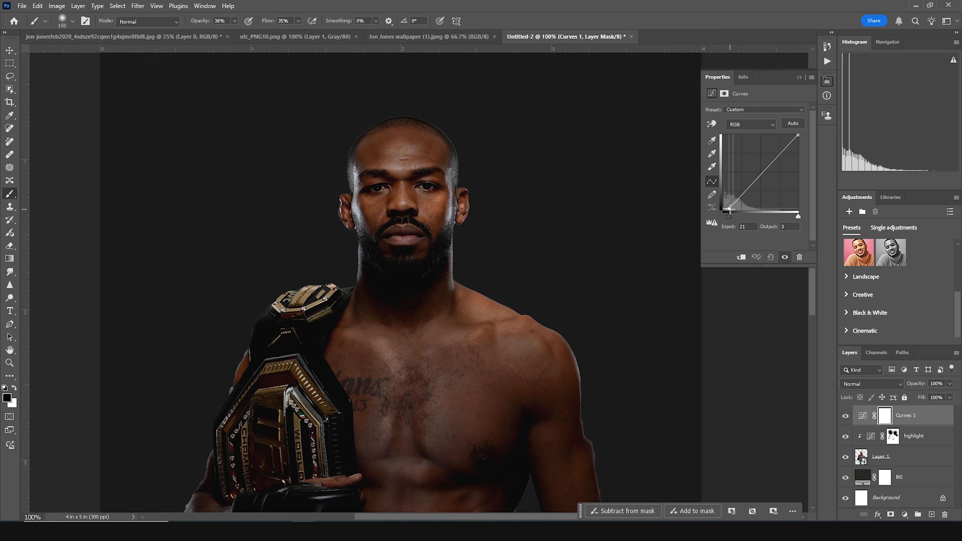
pyautogui.moveTo(799, 135); pyautogui.dragTo(798, 146)
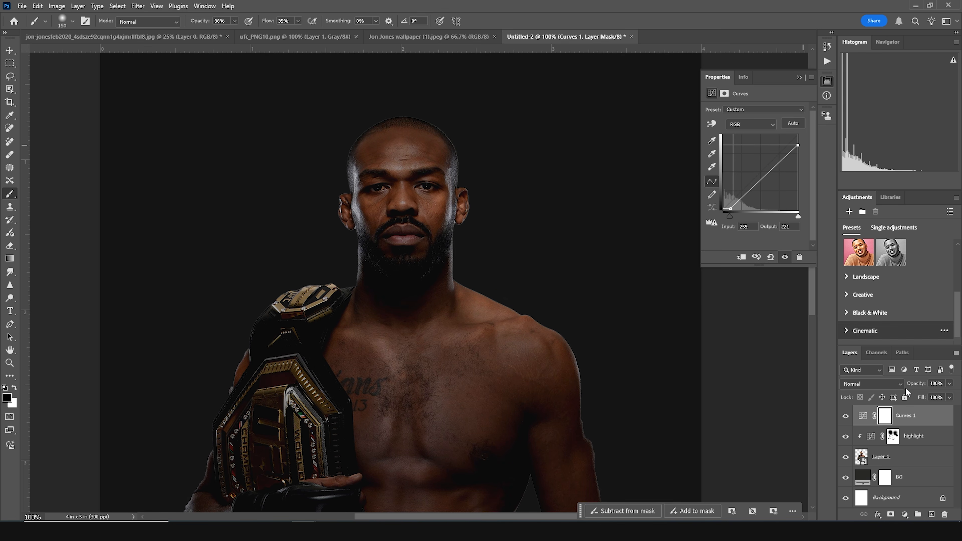
pyautogui.click(742, 258)
# - Invert the new Curves mask to black and paint white along the fighter's right arm, side and abdomen edges
pyautogui.click(895, 417)
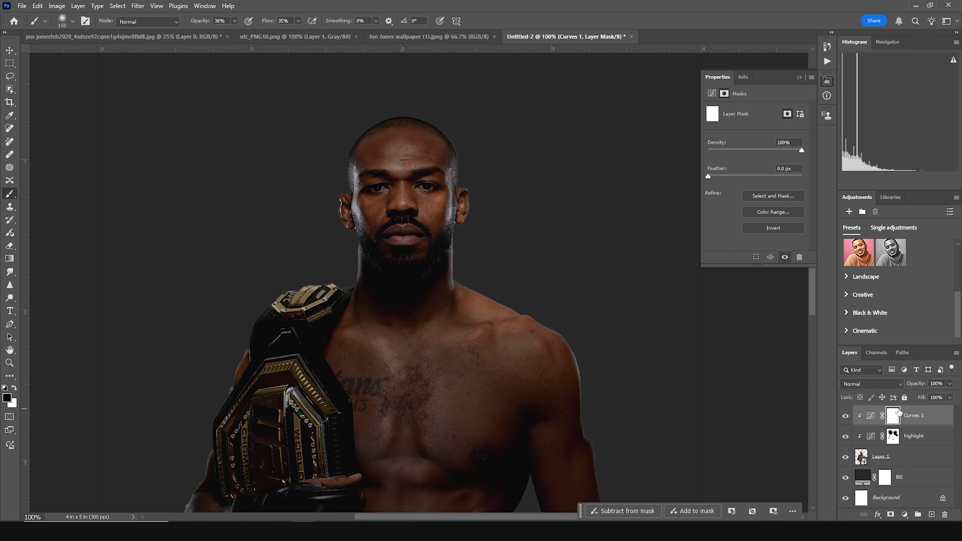
pyautogui.hotkey('ctrl', 'i')
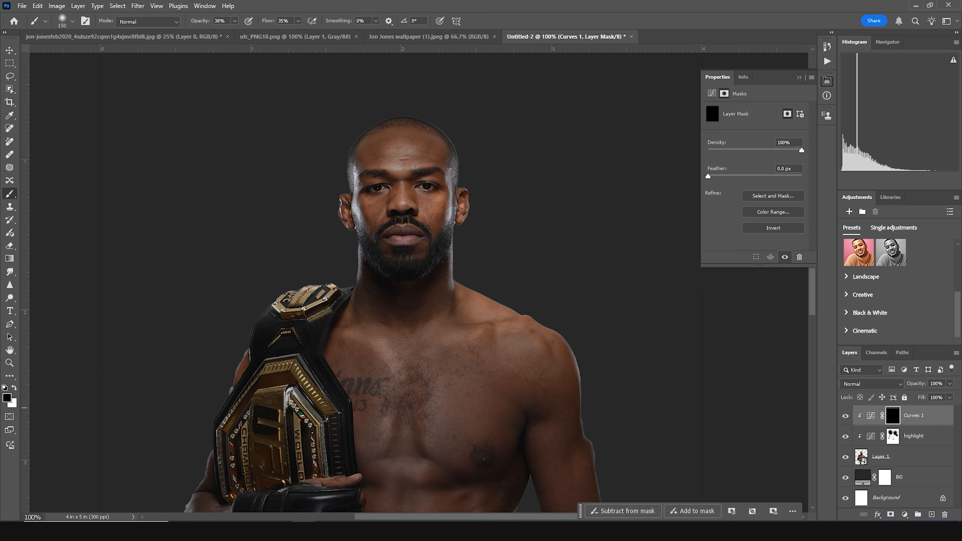
pyautogui.moveTo(453, 428); pyautogui.dragTo(419, 272)
pyautogui.press('[')
pyautogui.press('[')
pyautogui.press('[')
pyautogui.press('[')
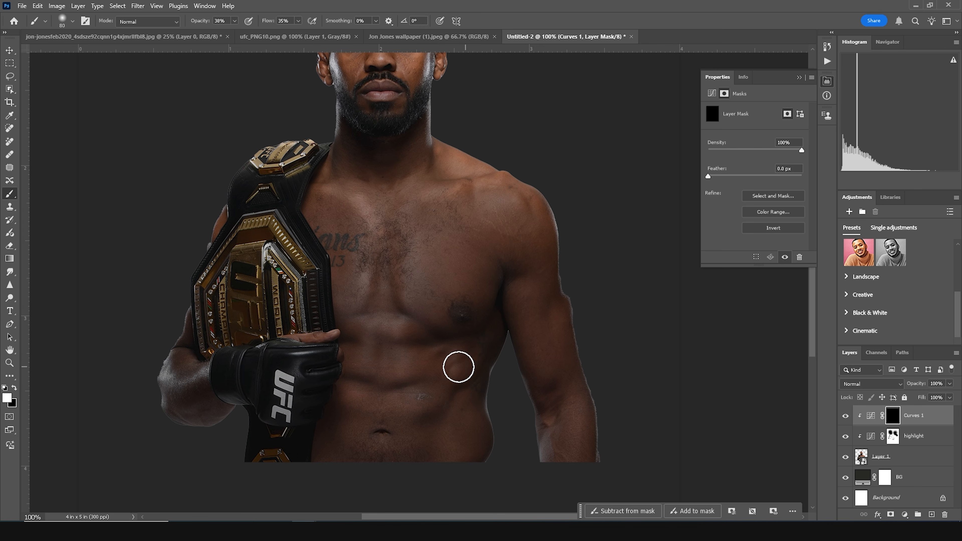
pyautogui.moveTo(431, 352); pyautogui.dragTo(483, 333)
pyautogui.moveTo(340, 350)
pyautogui.mouseDown()
pyautogui.moveTo(409, 382)
pyautogui.moveTo(500, 335)
pyautogui.moveTo(487, 372)
pyautogui.moveTo(499, 452)
pyautogui.mouseUp()
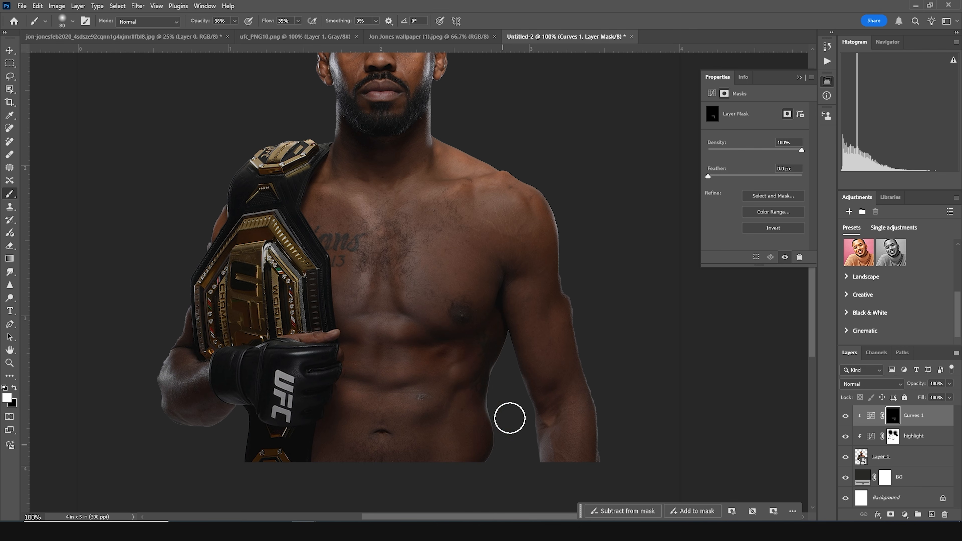
pyautogui.moveTo(546, 264)
pyautogui.mouseDown()
pyautogui.moveTo(565, 311)
pyautogui.moveTo(587, 494)
pyautogui.mouseUp()
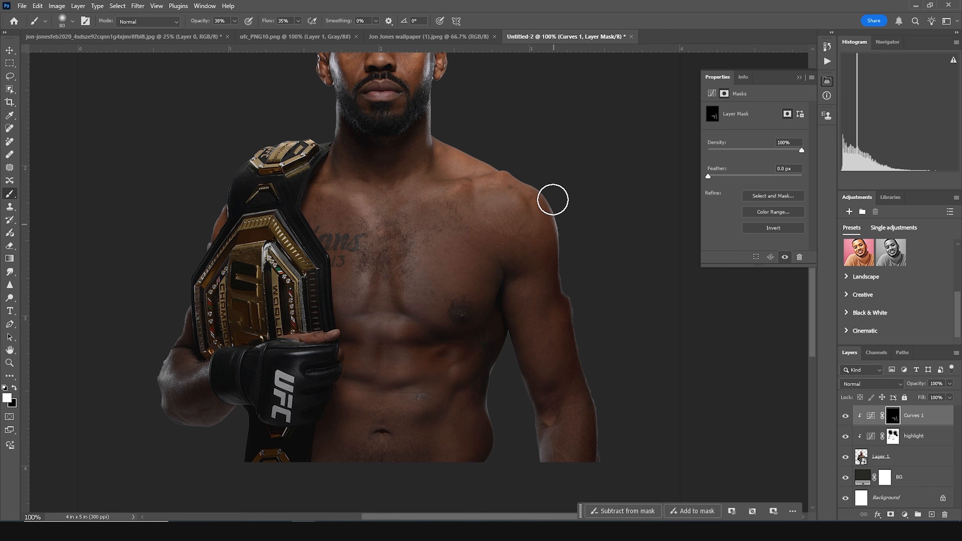
pyautogui.press(']')
pyautogui.press(']')
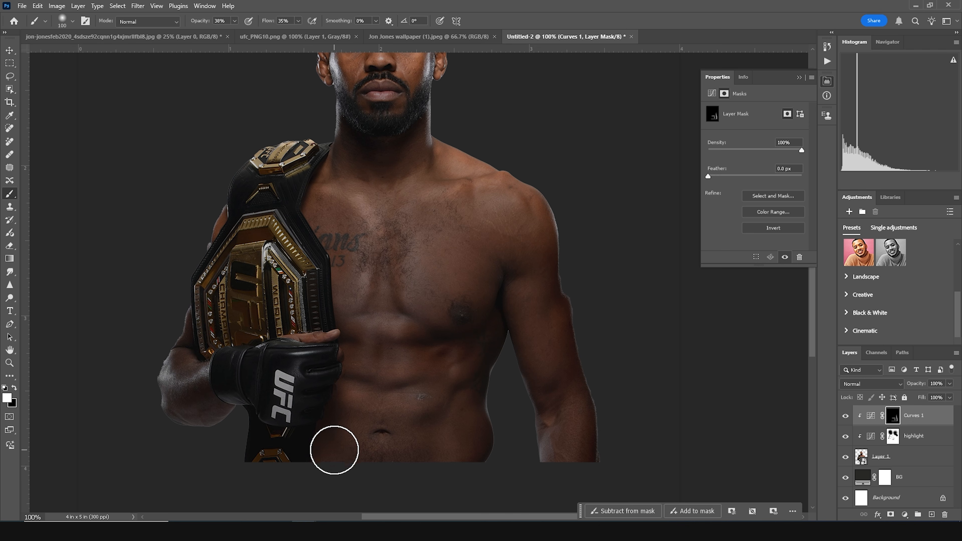
pyautogui.press('[')
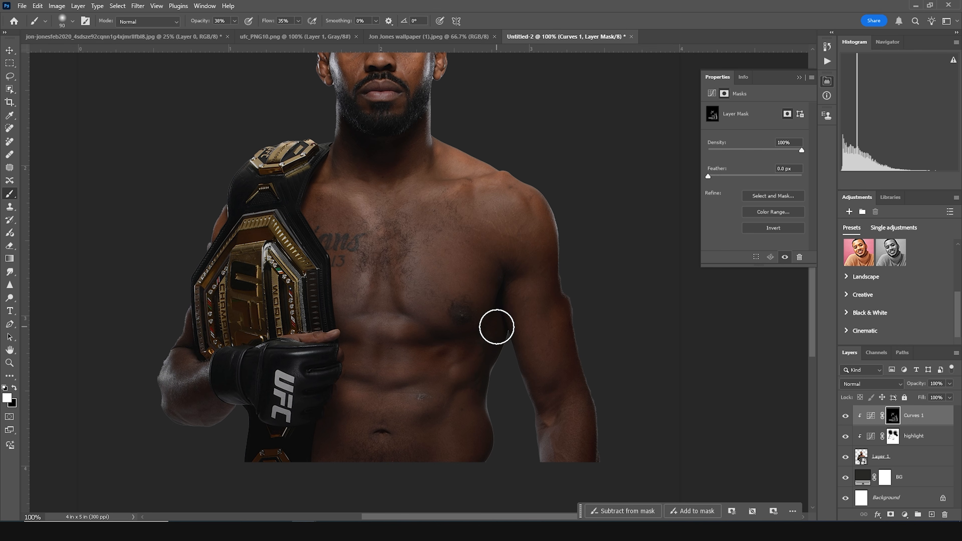
pyautogui.press('[')
pyautogui.press('[')
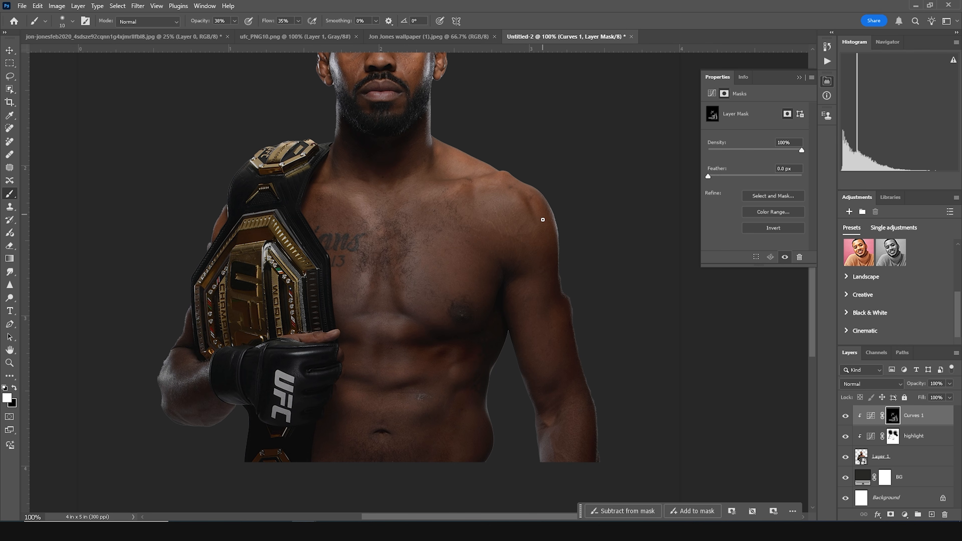
pyautogui.moveTo(413, 171); pyautogui.dragTo(380, 326)
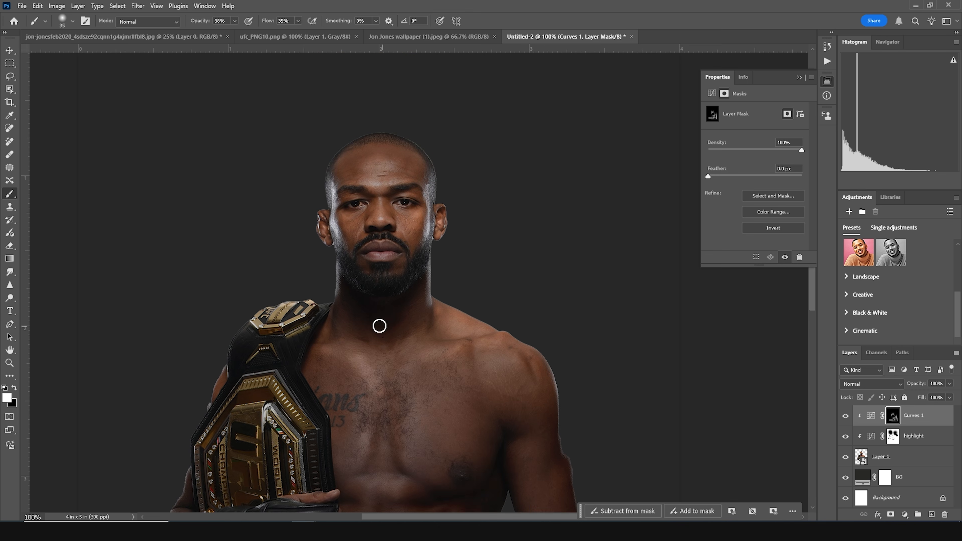
# - Zoom out and toggle the highlight and Curves layers' visibility to compare their effect
pyautogui.hotkey('alt', '[')
pyautogui.press(']')
pyautogui.press(']')
pyautogui.press(']')
pyautogui.press(']')
pyautogui.press(']')
pyautogui.press(']')
pyautogui.press(']')
pyautogui.press('[')
pyautogui.press('[')
pyautogui.press('[')
pyautogui.hotkey('ctrl', '-')
pyautogui.hotkey('ctrl', '-')
pyautogui.hotkey('ctrl', '-')
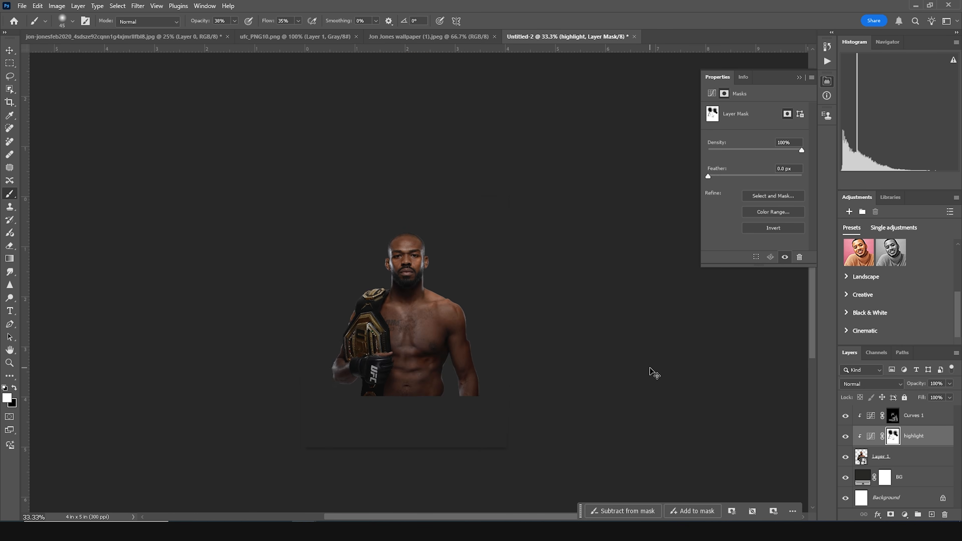
pyautogui.hotkey('ctrl', '+')
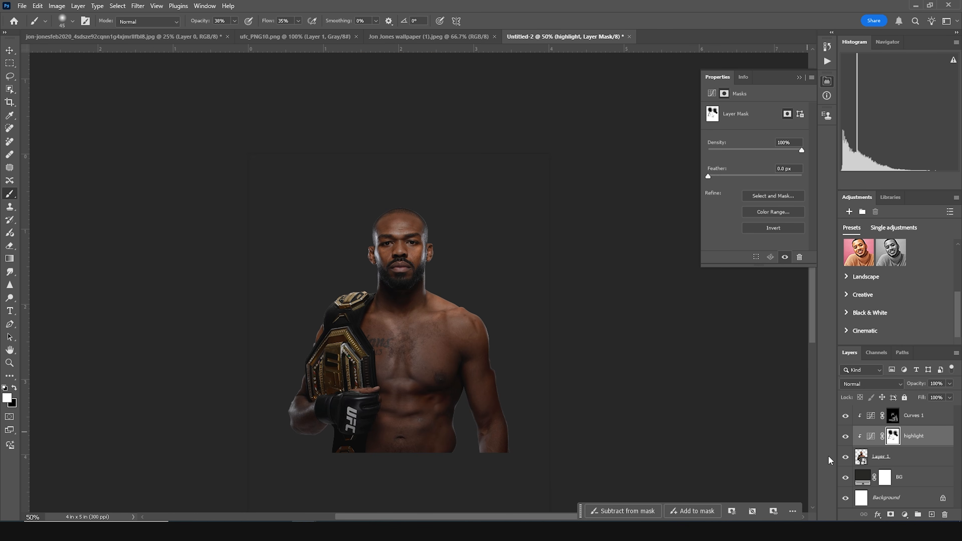
pyautogui.click(846, 436)
pyautogui.click(846, 436)
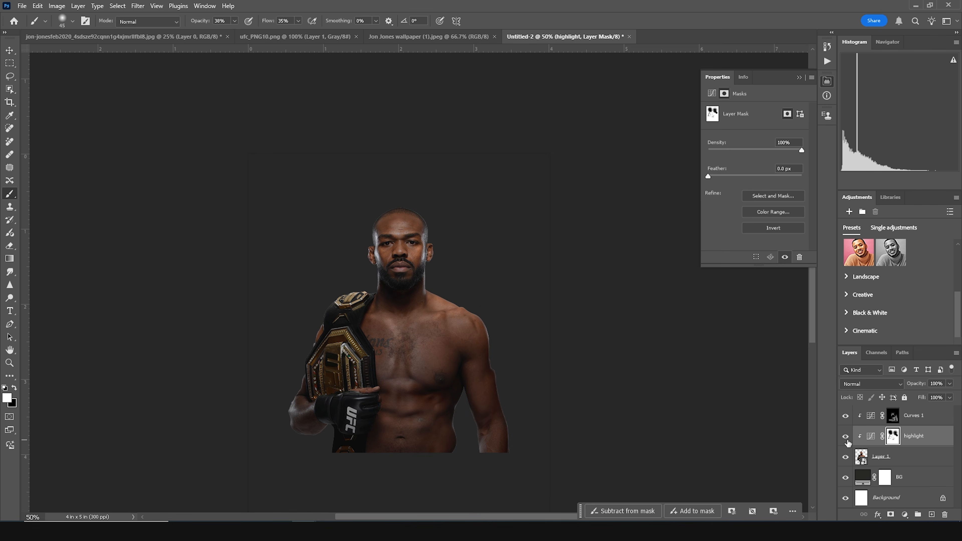
pyautogui.click(845, 417)
pyautogui.click(846, 417)
pyautogui.click(845, 417)
pyautogui.click(846, 417)
# - Rename the new Curves layer as shadow
pyautogui.doubleClick(921, 417)
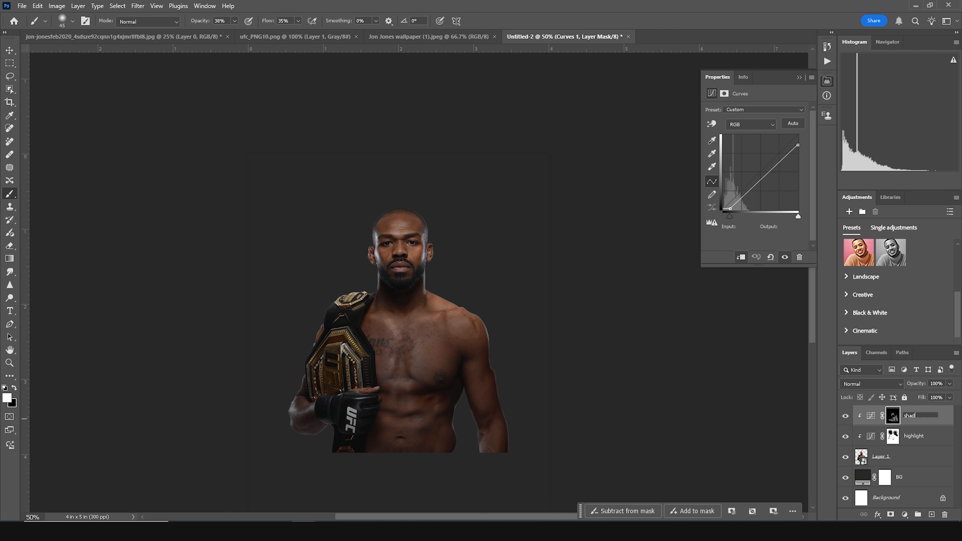
pyautogui.click(919, 443)
pyautogui.click(923, 420)
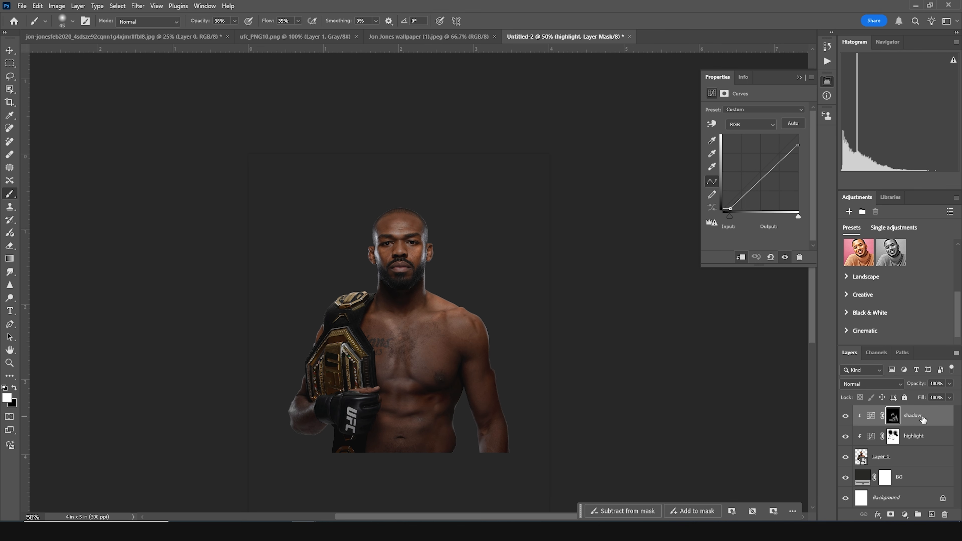
# - Add a Solid Color fill layer in a pale cream colour
pyautogui.click(905, 515)
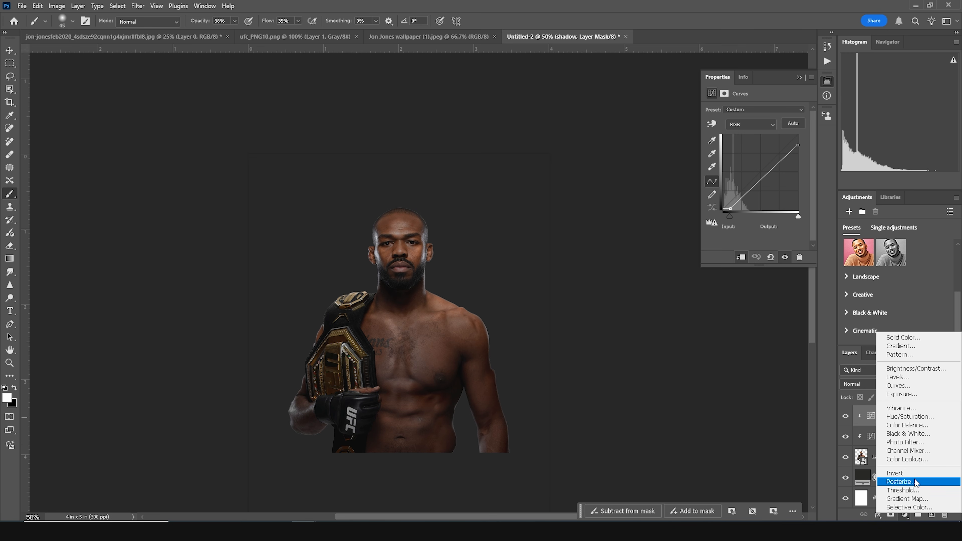
pyautogui.click(903, 337)
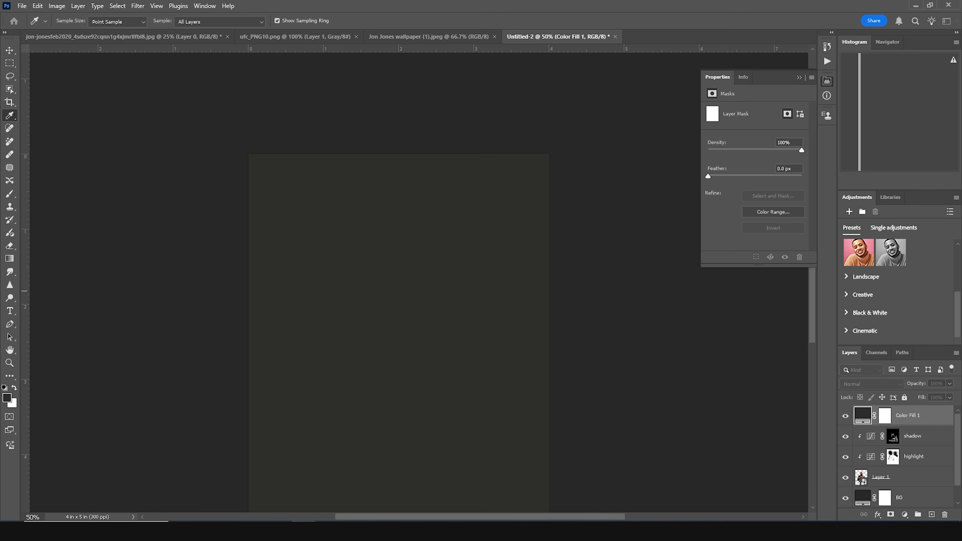
pyautogui.click(399, 182)
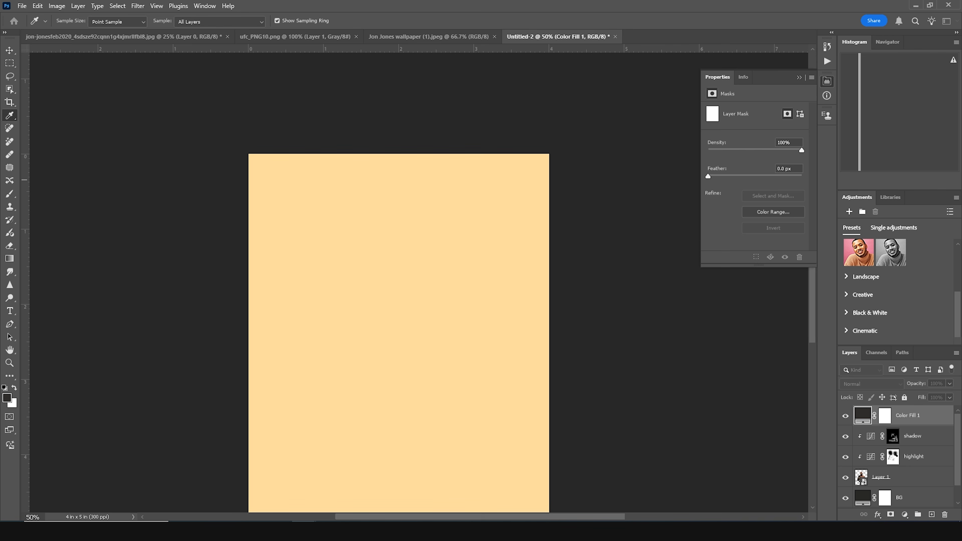
pyautogui.click(562, 394)
# - Clip the cream fill layer to the layers below and invert its mask to black
pyautogui.rightClick(918, 424)
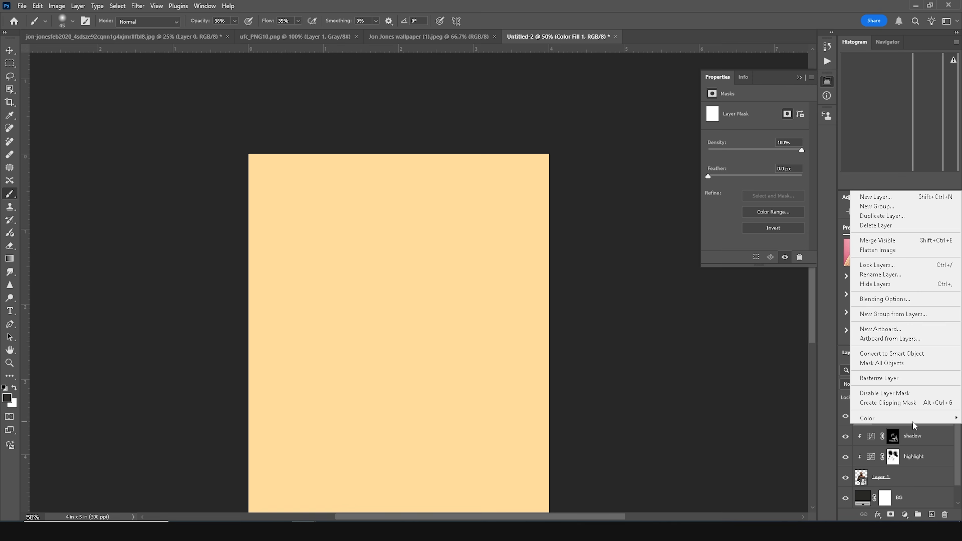
pyautogui.click(904, 400)
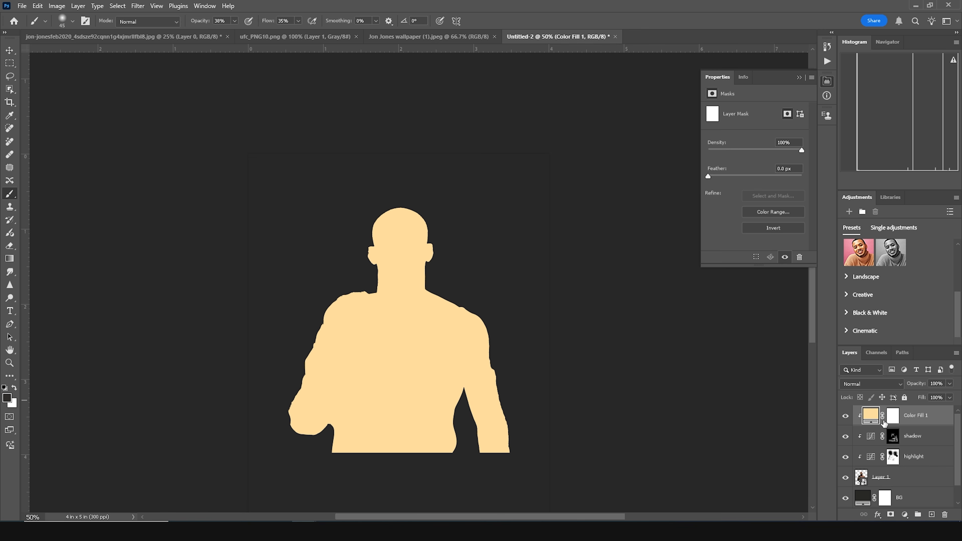
pyautogui.click(893, 417)
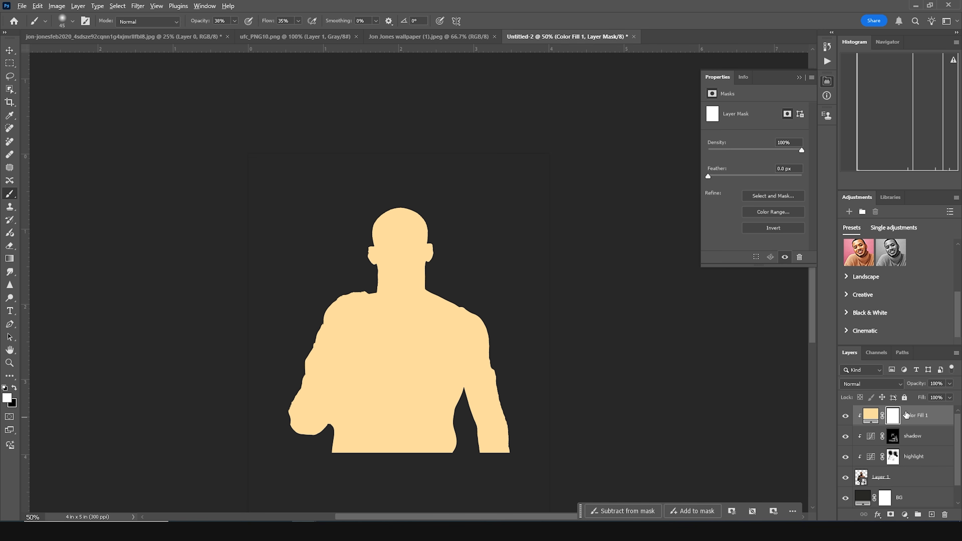
pyautogui.hotkey('ctrl', 'i')
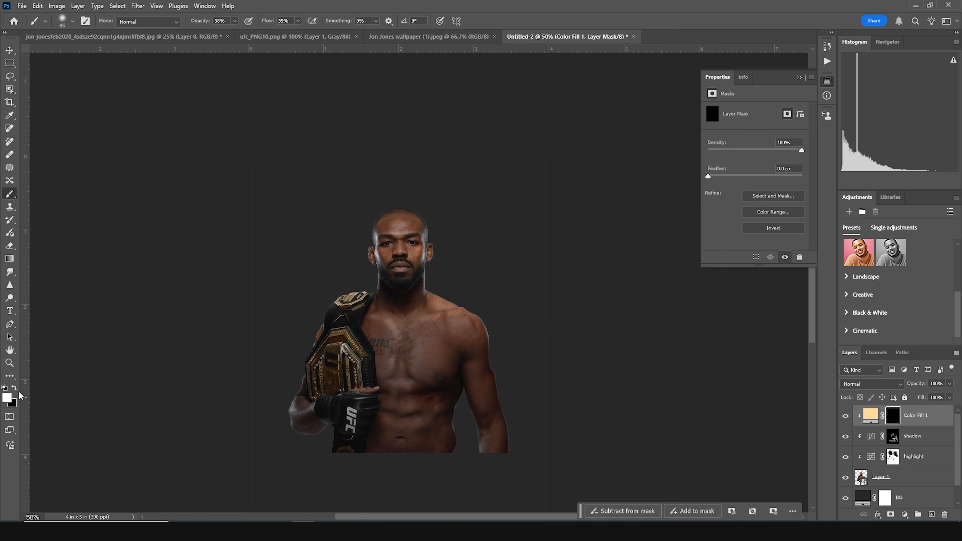
# - Paint the cream fill layer's mask along the fighter's head, ears, neck and shoulder edges to add a rim light
pyautogui.hotkey('ctrl', '+')
pyautogui.hotkey('ctrl', '+')
pyautogui.hotkey('ctrl', '+')
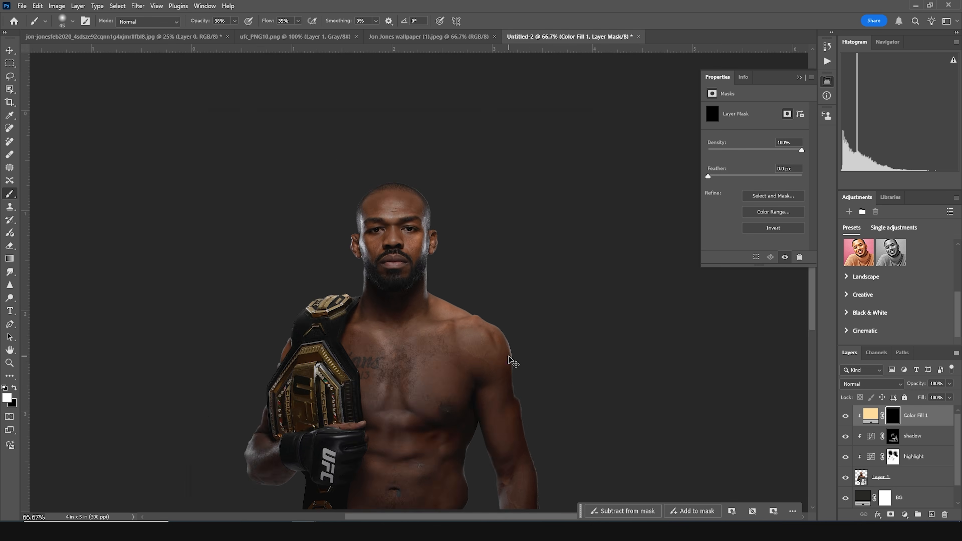
pyautogui.moveTo(518, 122); pyautogui.dragTo(440, 258)
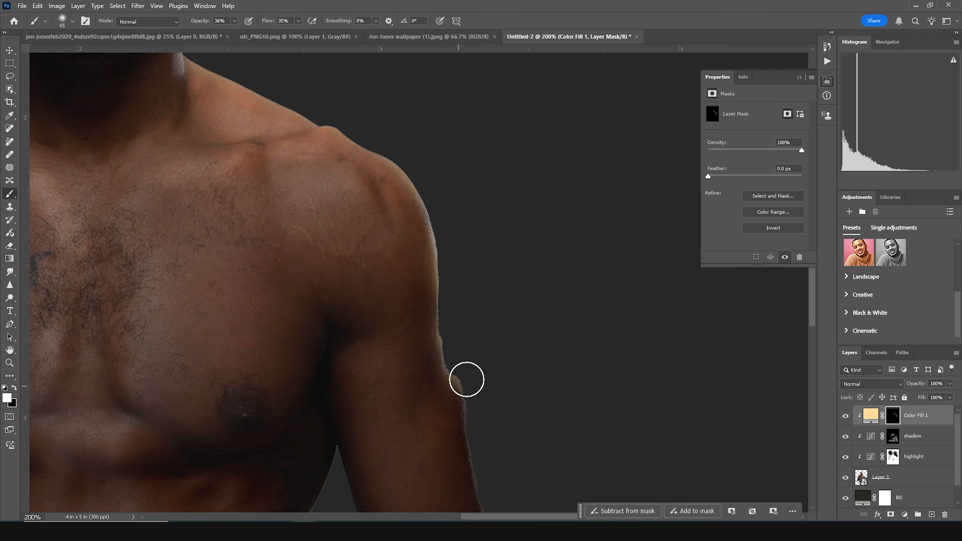
pyautogui.moveTo(440, 181); pyautogui.dragTo(523, 352)
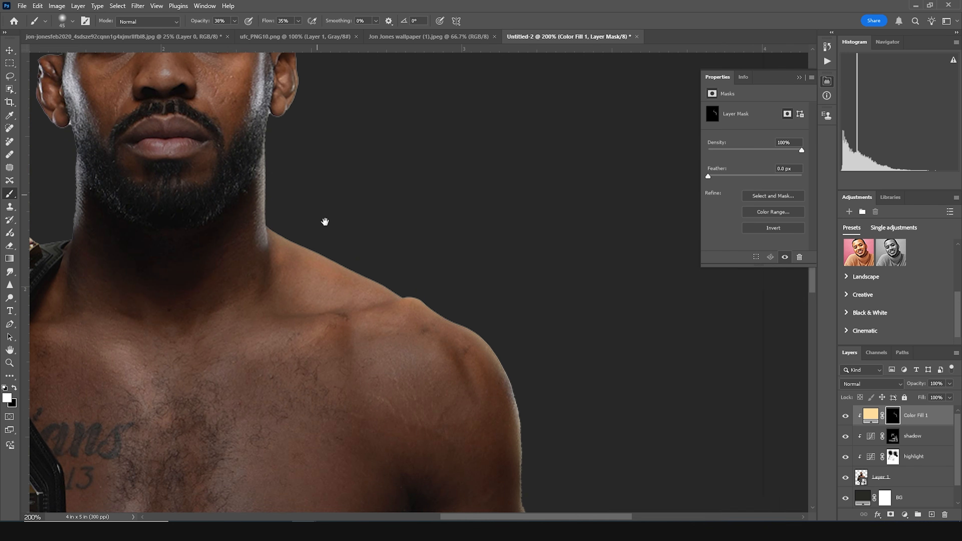
pyautogui.moveTo(321, 219); pyautogui.dragTo(338, 333)
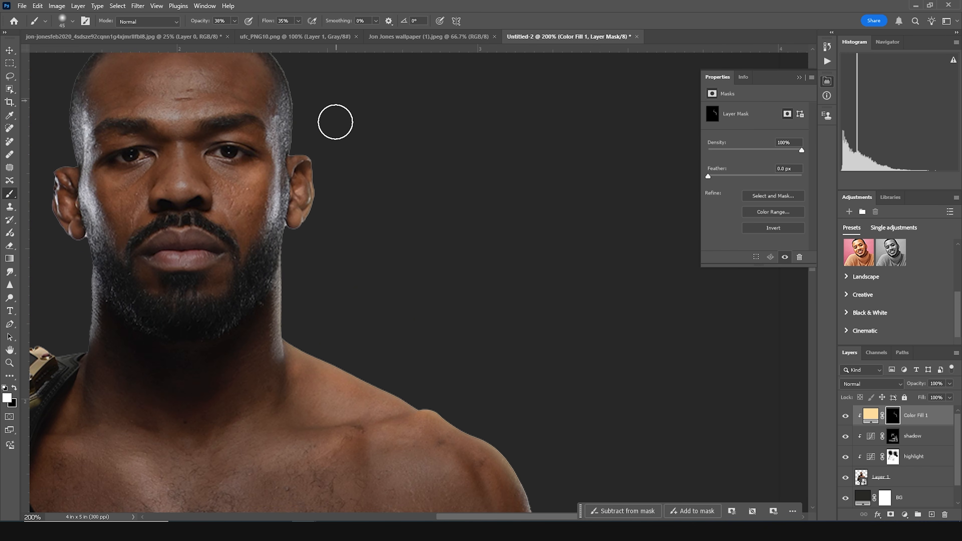
pyautogui.moveTo(370, 118); pyautogui.dragTo(410, 264)
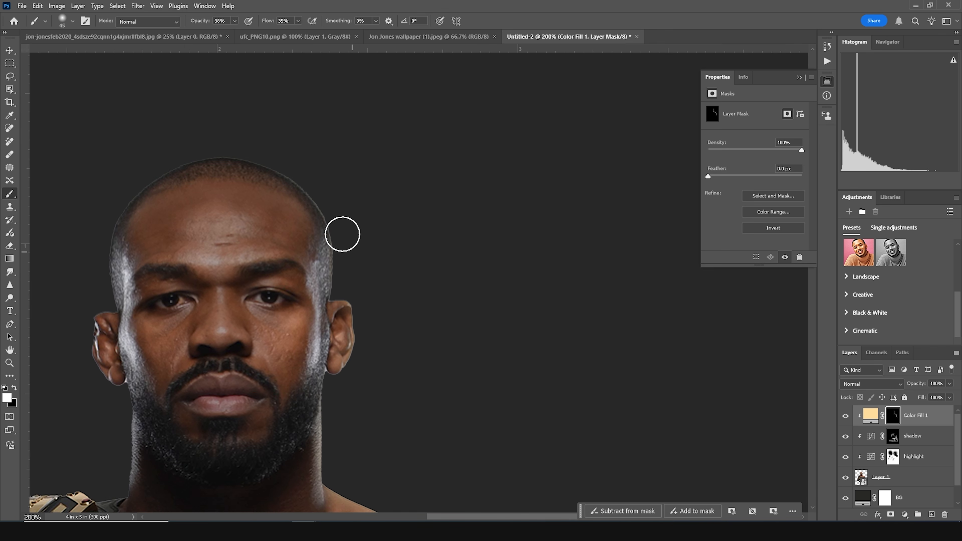
pyautogui.moveTo(61, 344); pyautogui.dragTo(331, 232)
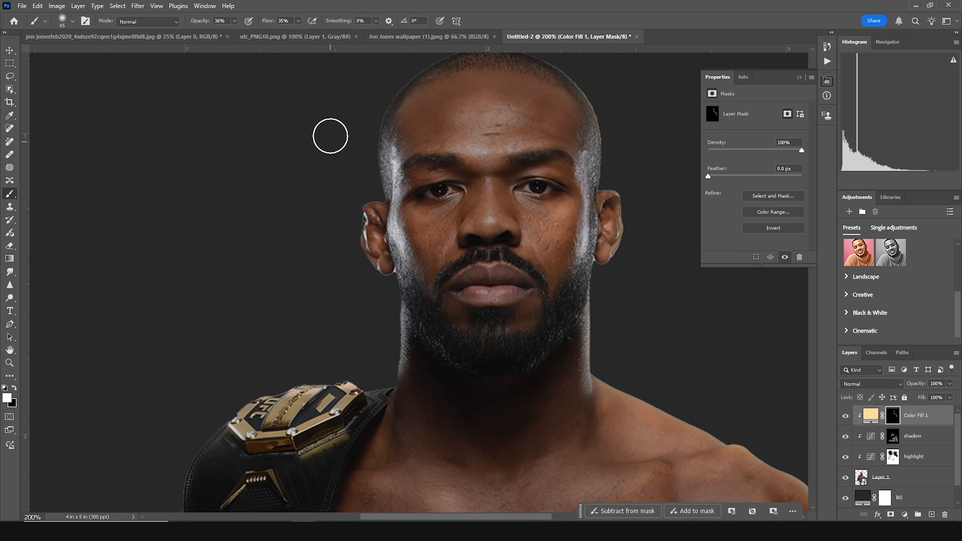
pyautogui.moveTo(359, 197)
pyautogui.mouseDown()
pyautogui.moveTo(365, 179)
pyautogui.moveTo(353, 206)
pyautogui.moveTo(355, 248)
pyautogui.moveTo(391, 316)
pyautogui.moveTo(379, 381)
pyautogui.moveTo(215, 421)
pyautogui.mouseUp()
pyautogui.moveTo(352, 306); pyautogui.dragTo(408, 218)
pyautogui.moveTo(324, 297)
pyautogui.mouseDown()
pyautogui.moveTo(277, 335)
pyautogui.moveTo(260, 367)
pyautogui.mouseUp()
pyautogui.moveTo(266, 332); pyautogui.dragTo(307, 270)
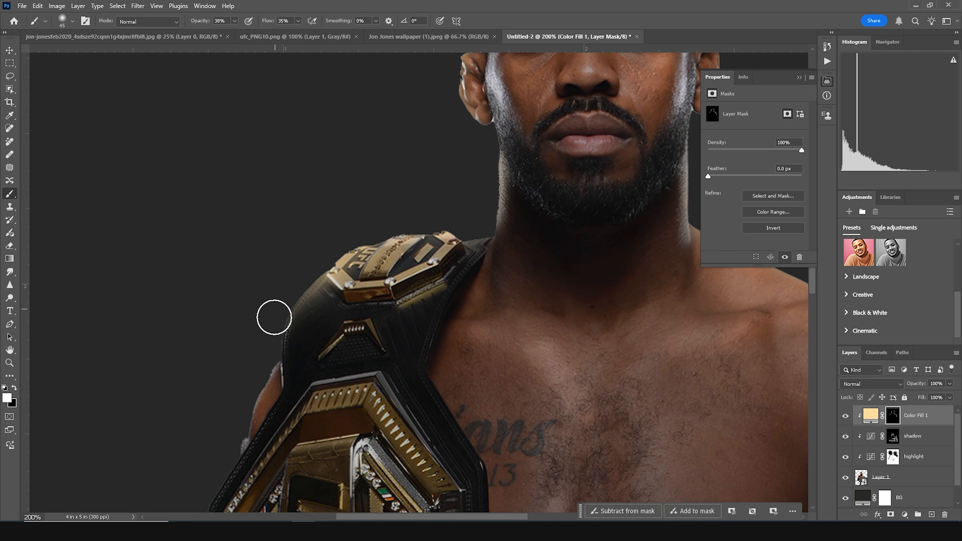
# - Set the cream fill layer's blend mode to Soft Light and toggle its visibility to compare
pyautogui.click(870, 385)
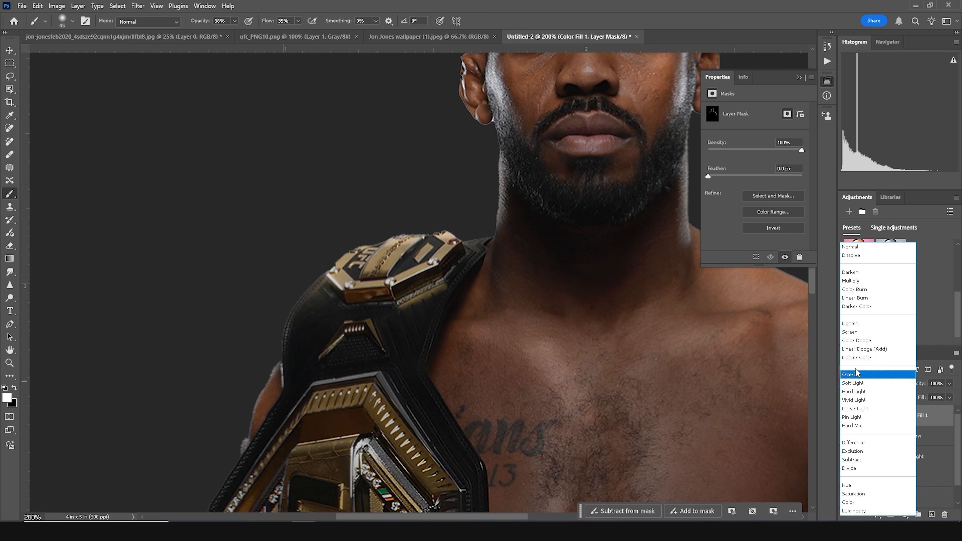
pyautogui.click(858, 384)
pyautogui.moveTo(503, 195)
pyautogui.mouseDown()
pyautogui.moveTo(314, 360)
pyautogui.moveTo(288, 371)
pyautogui.mouseUp()
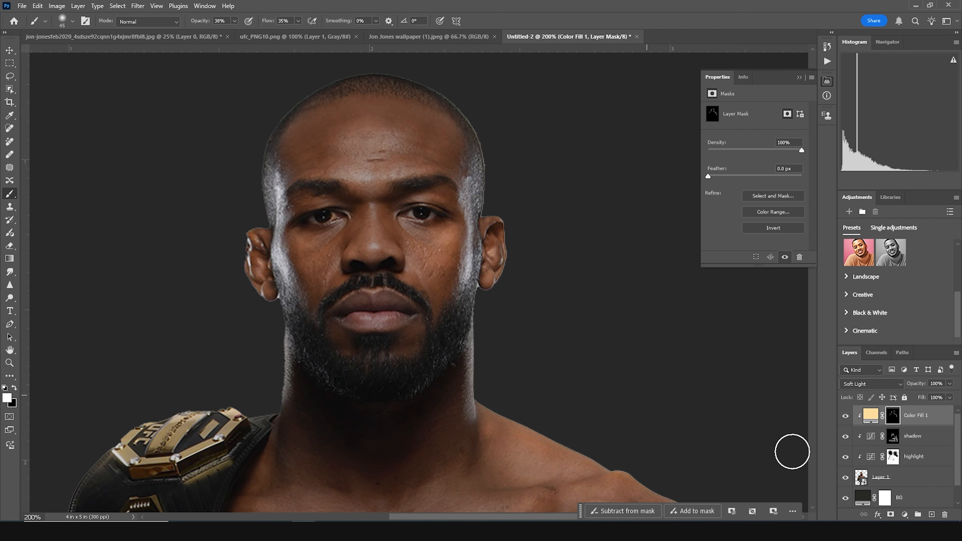
pyautogui.click(845, 415)
pyautogui.click(844, 415)
# - Duplicate the cream fill layer and clip the copy to the layers below
pyautogui.click(871, 420)
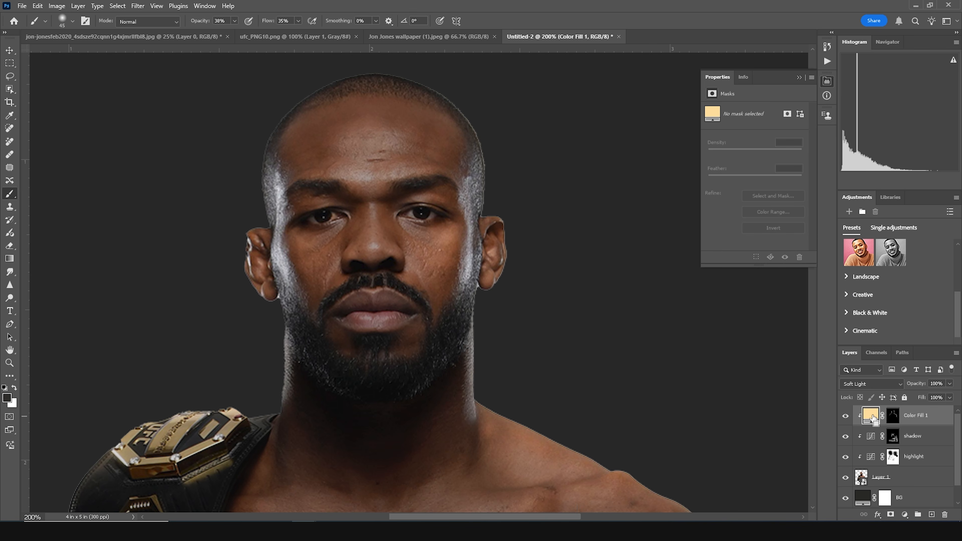
pyautogui.hotkey('ctrl', 'j')
pyautogui.rightClick(931, 420)
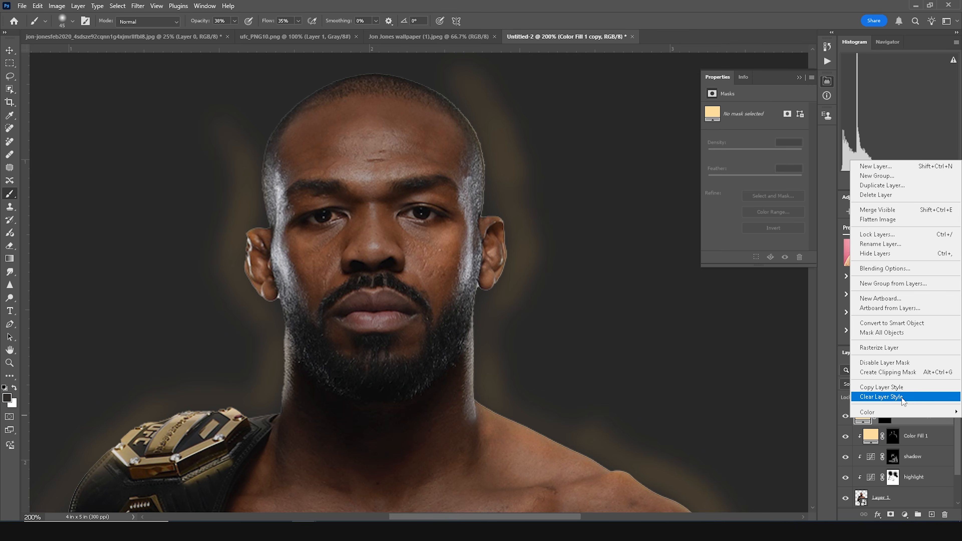
pyautogui.click(890, 388)
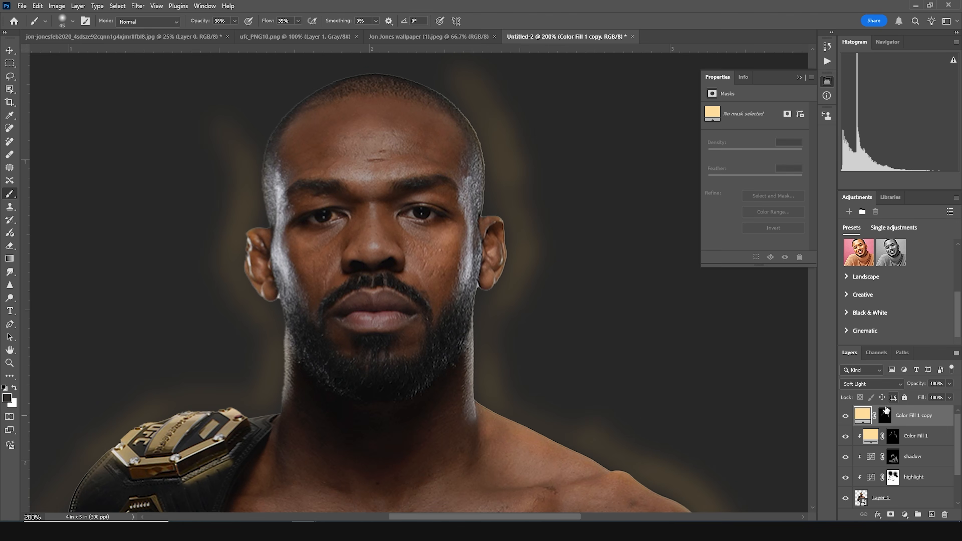
pyautogui.rightClick(912, 422)
pyautogui.click(884, 367)
# - Set the copy's blend mode to Soft Light and change its fill to a lighter cream colour
pyautogui.click(858, 384)
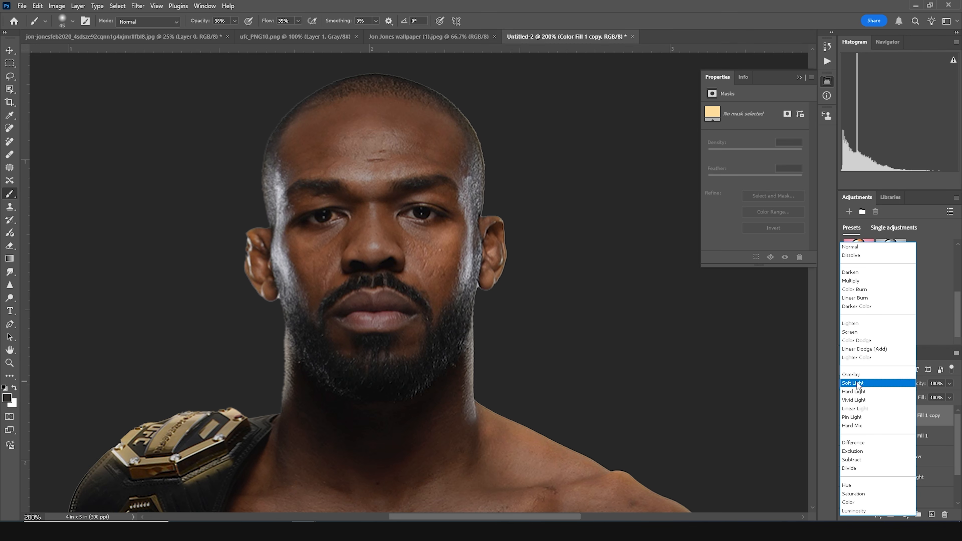
pyautogui.click(858, 384)
pyautogui.doubleClick(863, 419)
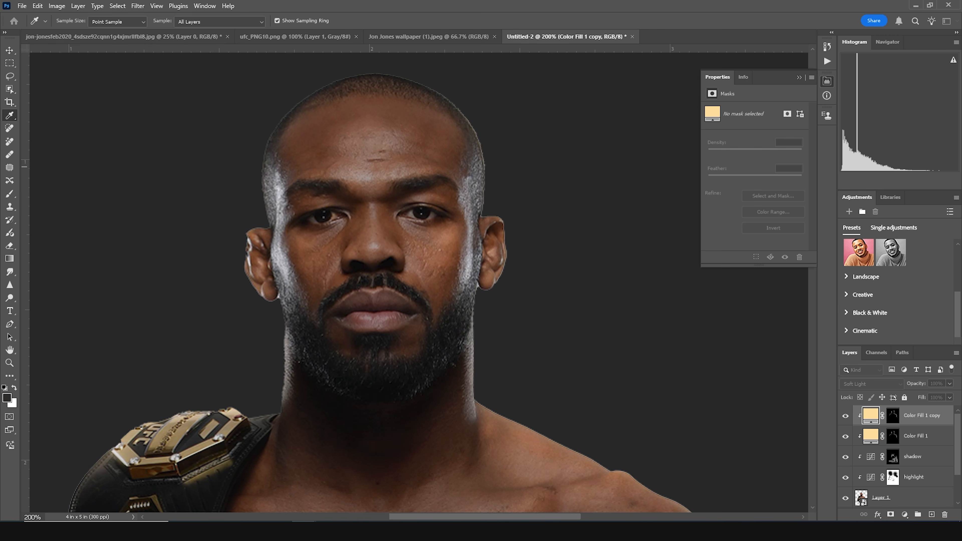
pyautogui.click(767, 288)
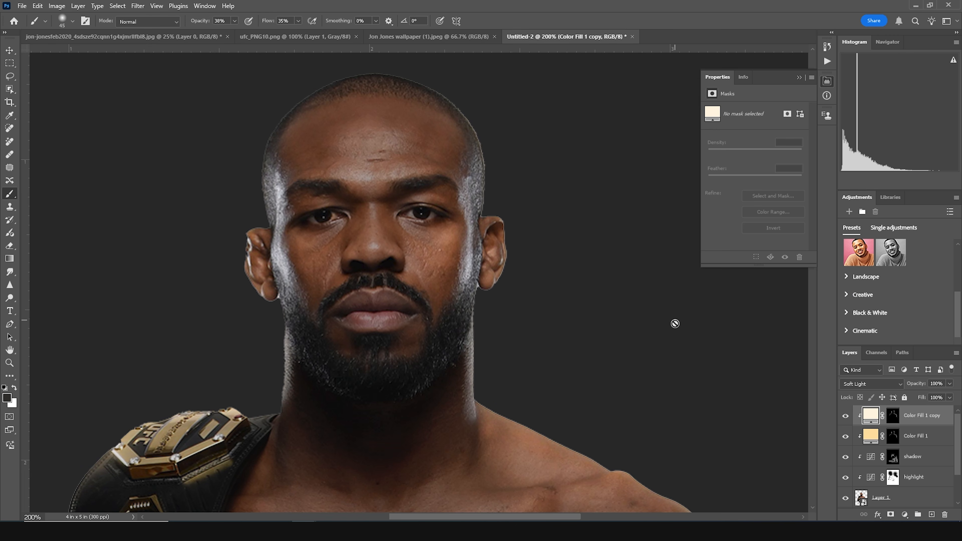
# - Paint the copy's mask with a 300 px brush at 19% opacity around the head and shoulder edges
pyautogui.click(891, 417)
pyautogui.press(']')
pyautogui.press(']')
pyautogui.press(']')
pyautogui.press(']')
pyautogui.press(']')
pyautogui.press(']')
pyautogui.click(234, 22)
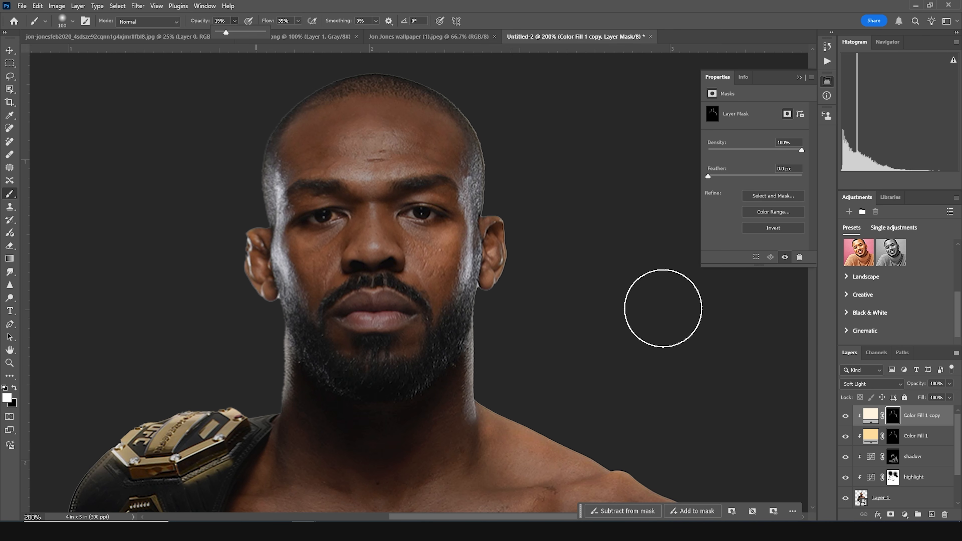
pyautogui.press(']')
pyautogui.press(']')
pyautogui.press(']')
pyautogui.press(']')
pyautogui.press(']')
pyautogui.press(']')
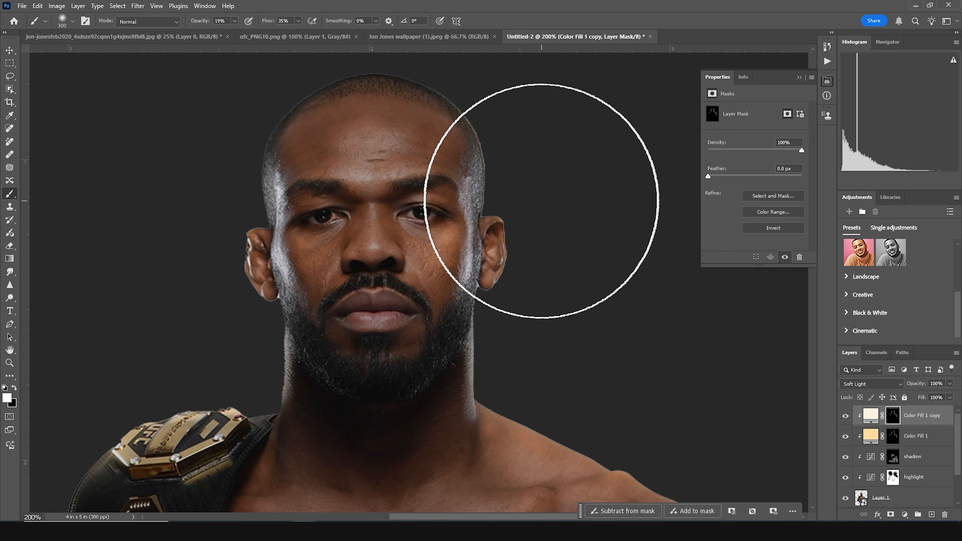
pyautogui.moveTo(490, 255)
pyautogui.mouseDown()
pyautogui.moveTo(367, 193)
pyautogui.moveTo(322, 143)
pyautogui.mouseUp()
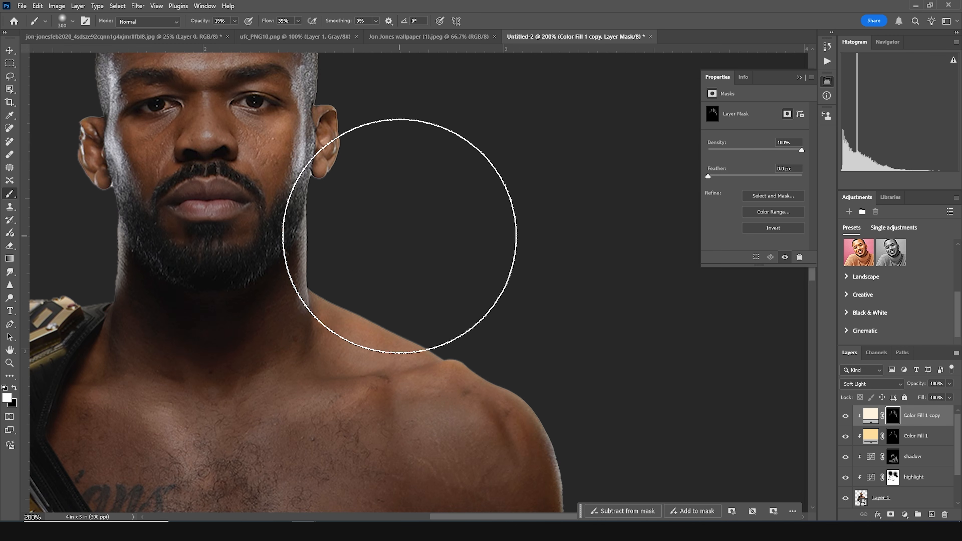
pyautogui.moveTo(558, 289); pyautogui.dragTo(448, 95)
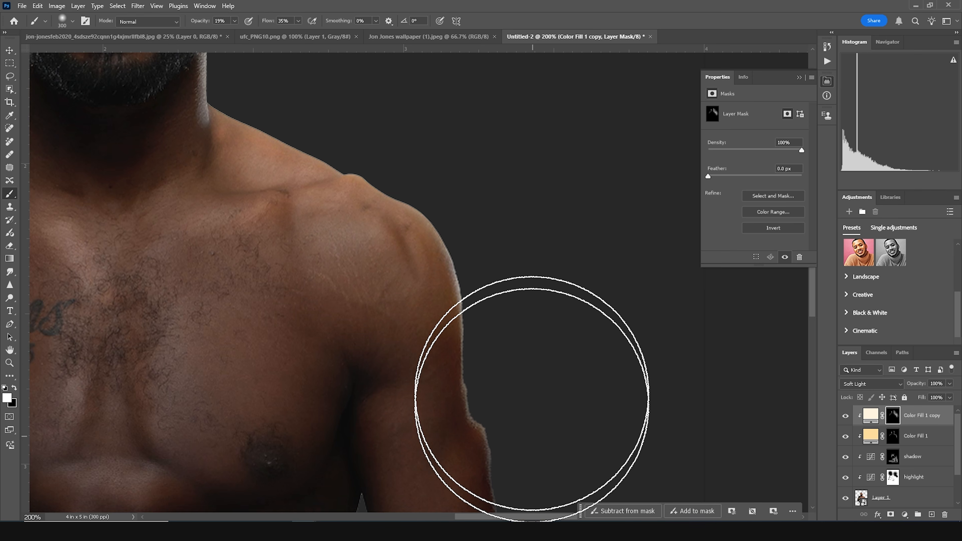
pyautogui.moveTo(397, 189); pyautogui.dragTo(579, 450)
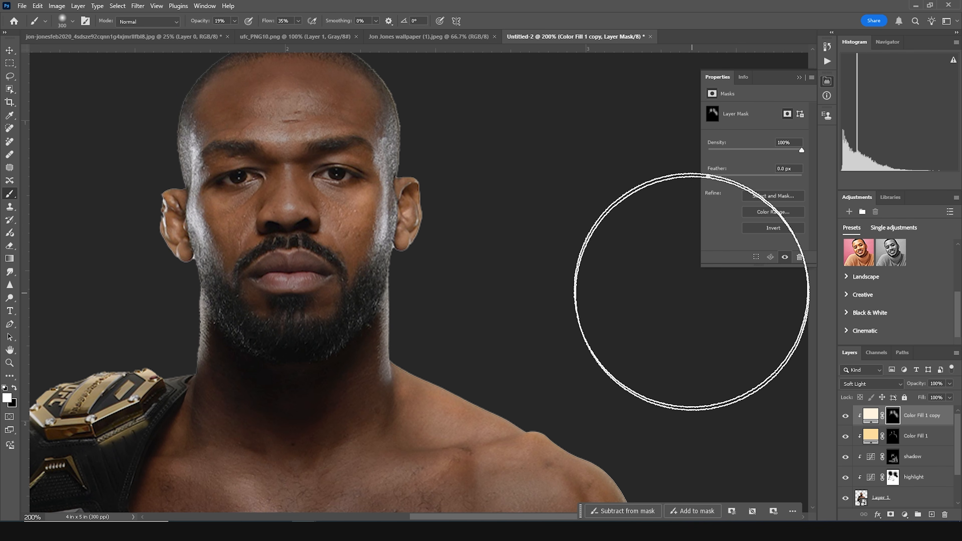
# - Zoom out and toggle the lighter cream copy's visibility to compare its effect
pyautogui.hotkey('ctrl', '-')
pyautogui.hotkey('ctrl', '-')
pyautogui.hotkey('ctrl', '-')
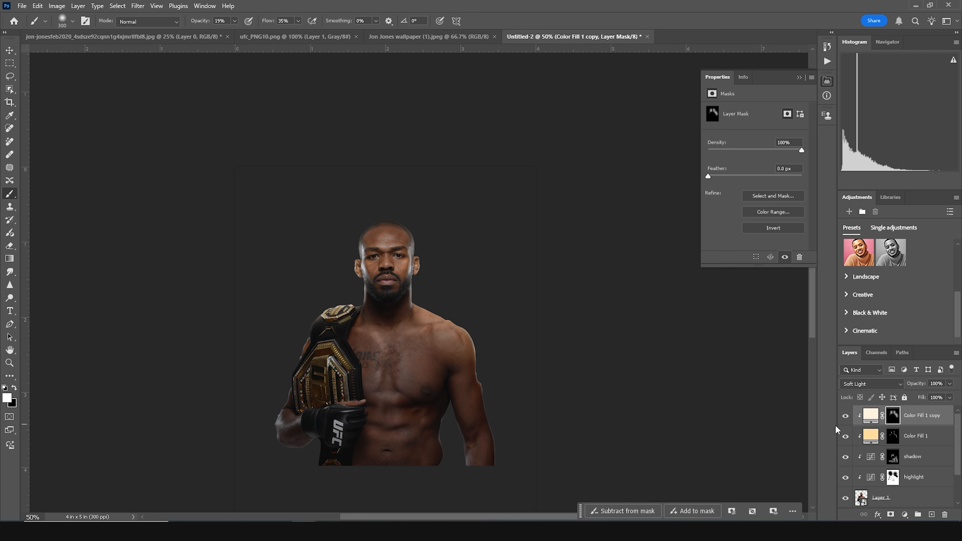
pyautogui.click(848, 418)
pyautogui.click(848, 418)
pyautogui.scroll(-1, 860, 491)
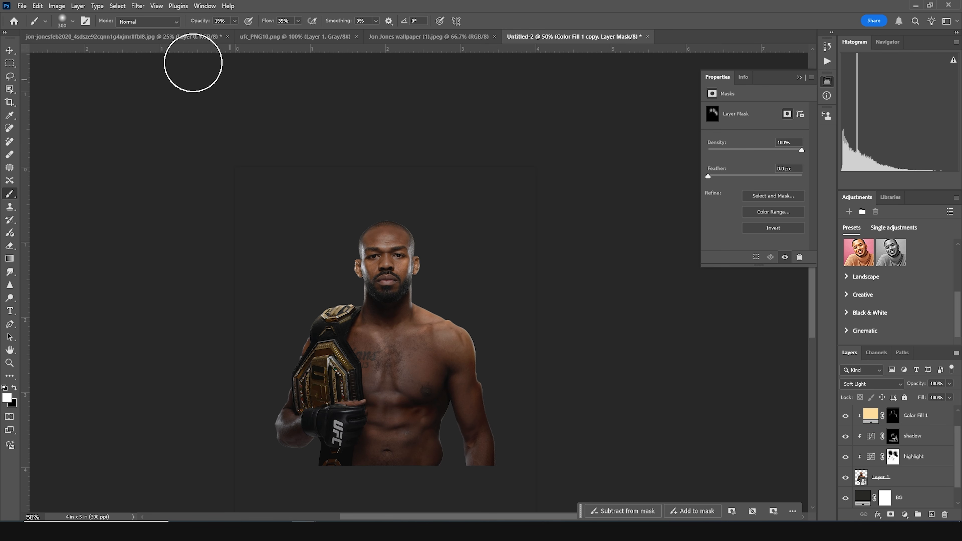
# - Bring the Jon Jones wallpaper image into the poster document as a new layer
pyautogui.press('v')
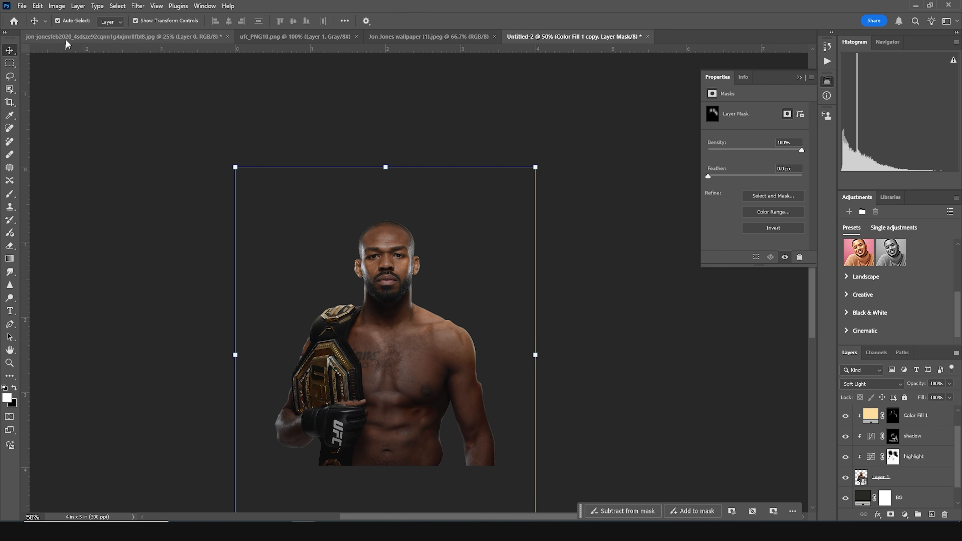
pyautogui.click(100, 38)
pyautogui.click(291, 38)
pyautogui.click(385, 36)
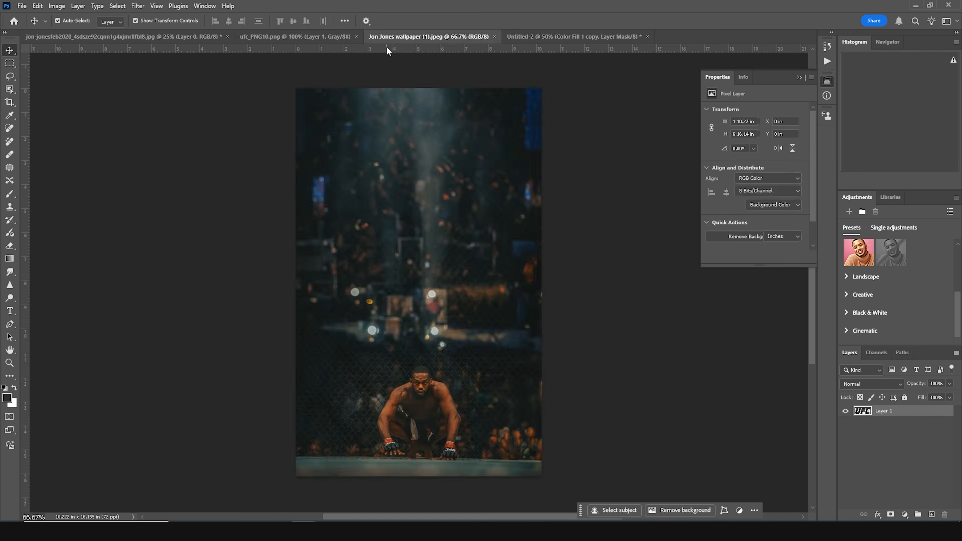
pyautogui.moveTo(463, 352); pyautogui.dragTo(431, 384)
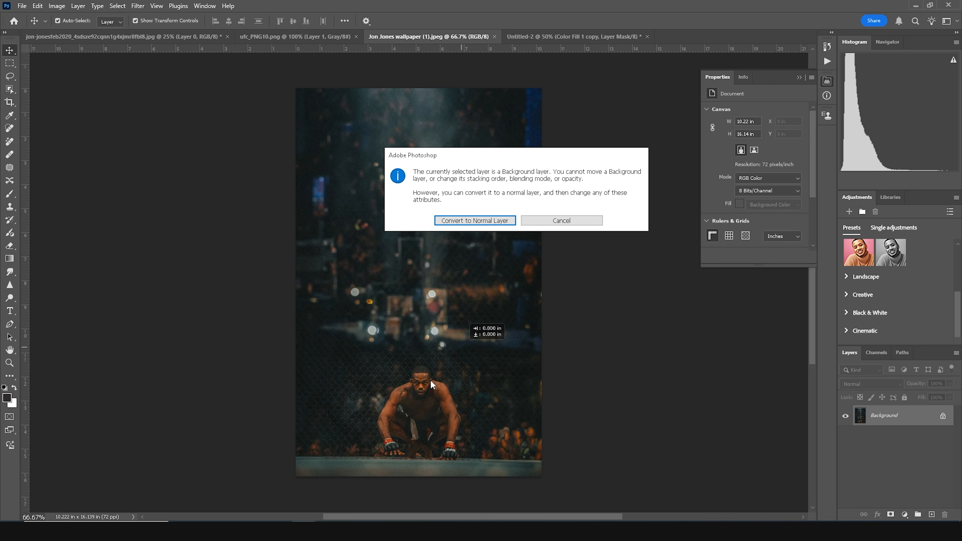
pyautogui.click(555, 221)
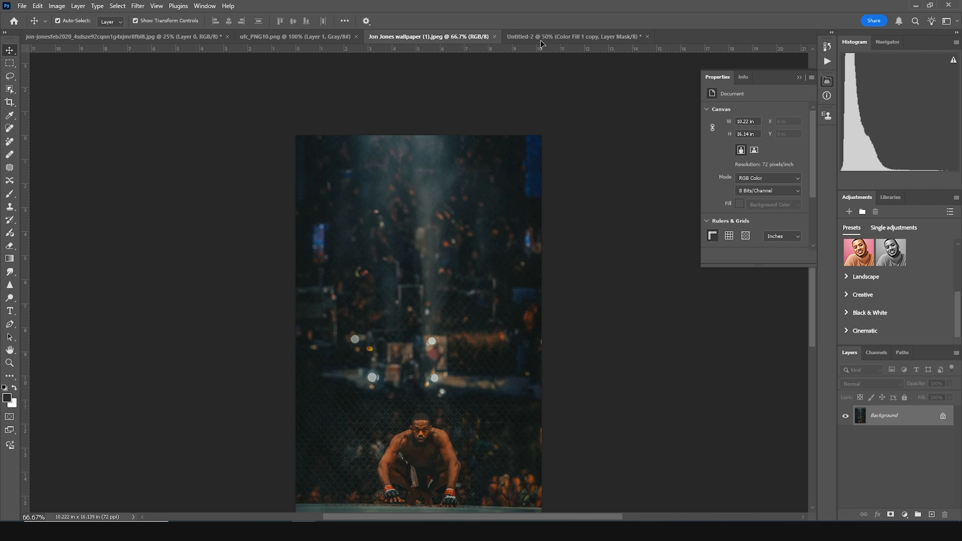
pyautogui.click(538, 37)
pyautogui.moveTo(412, 428); pyautogui.dragTo(405, 438)
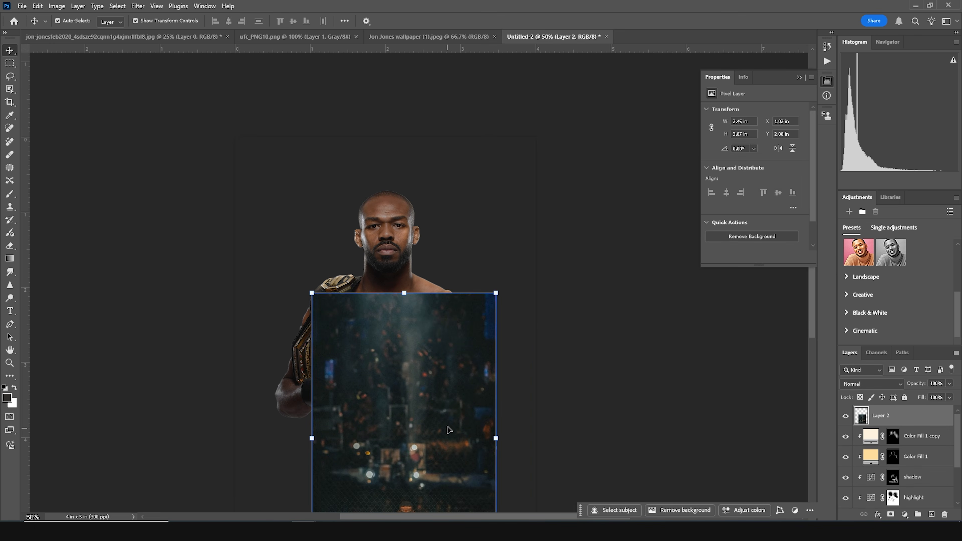
# - Move the wallpaper layer over the canvas and scale it up to about 123%
pyautogui.hotkey('ctrl', '-')
pyautogui.hotkey('ctrl', '-')
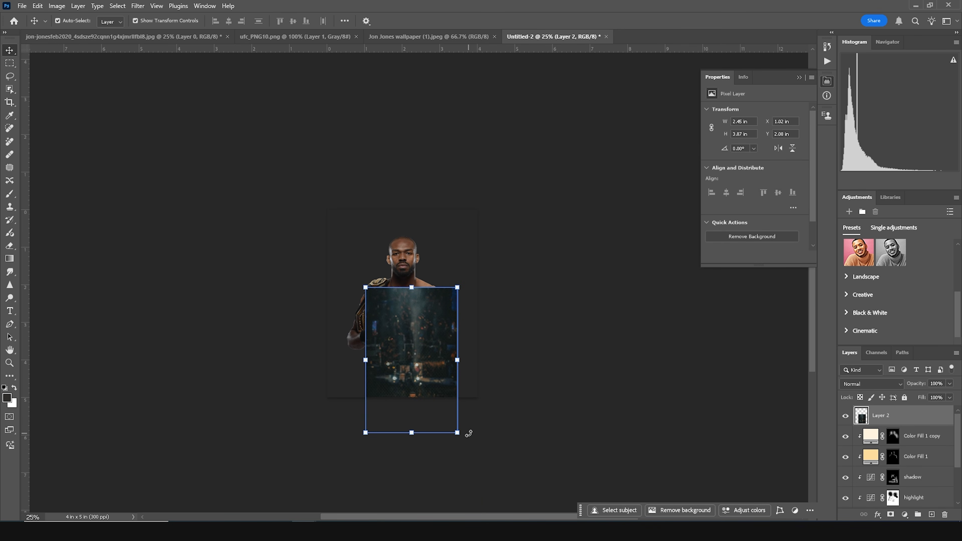
pyautogui.moveTo(445, 391); pyautogui.dragTo(420, 307)
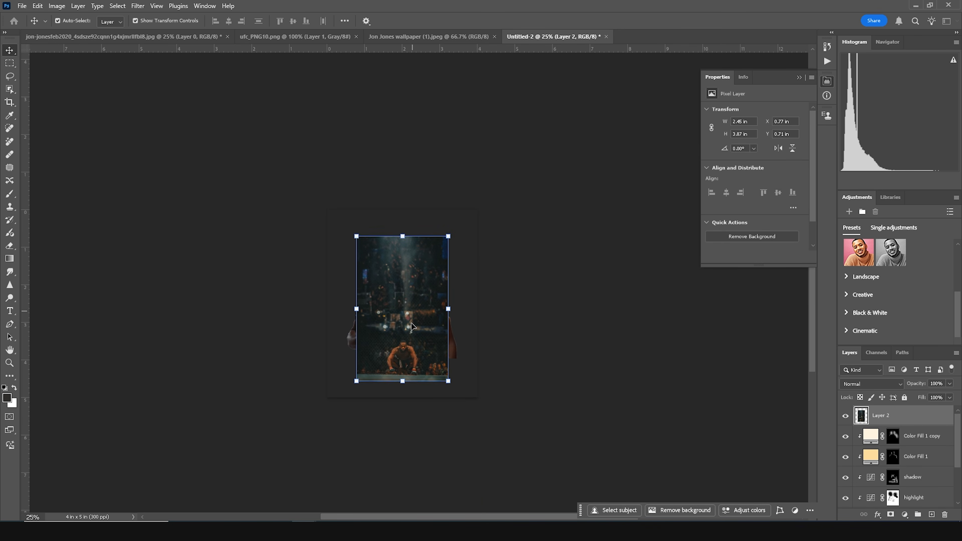
pyautogui.moveTo(449, 384)
pyautogui.mouseDown()
pyautogui.moveTo(457, 390)
pyautogui.moveTo(436, 362)
pyautogui.moveTo(461, 386)
pyautogui.mouseUp()
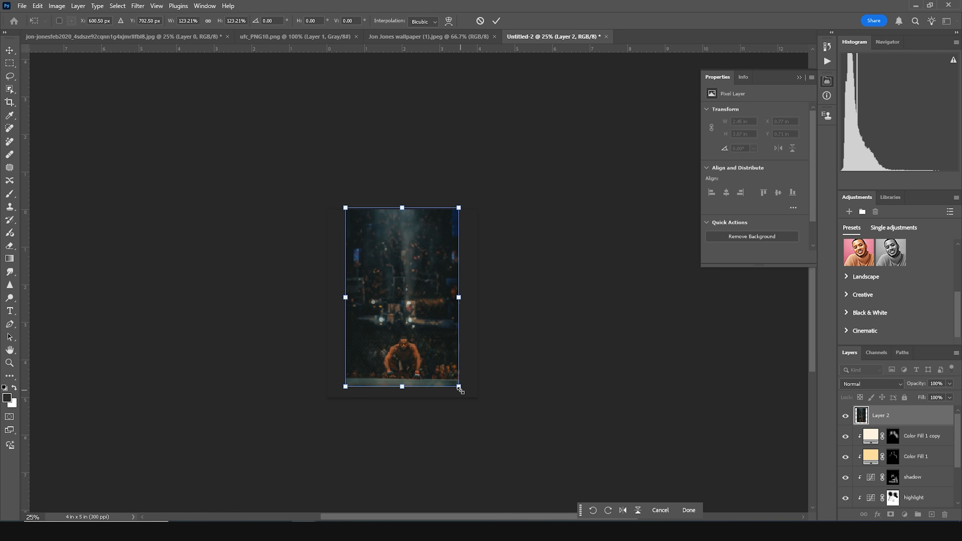
pyautogui.press('Return')
# - Select the canvas around the wallpaper, run Generative Fill without a prompt, and pick the second variation
pyautogui.hotkey('ctrl', '+')
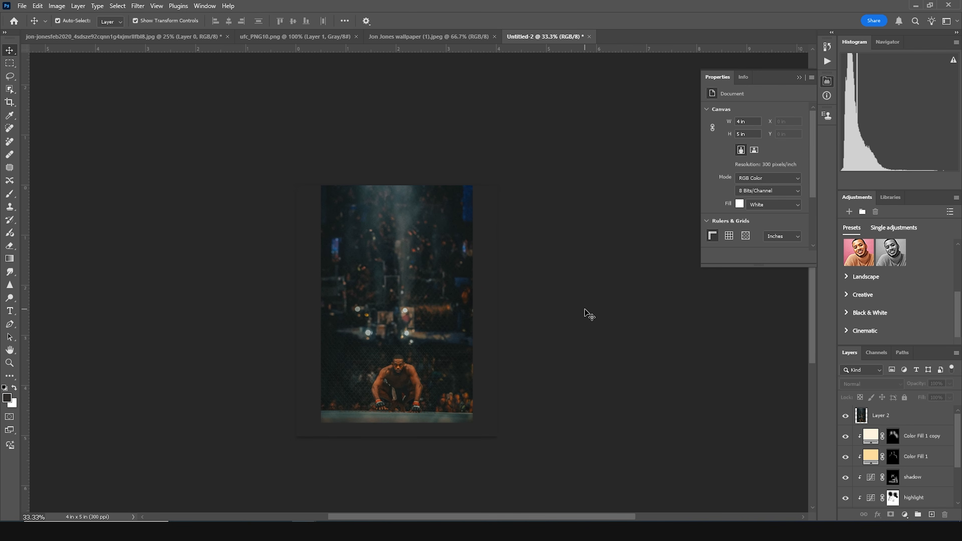
pyautogui.click(6, 67)
pyautogui.moveTo(225, 118); pyautogui.dragTo(328, 482)
pyautogui.moveTo(497, 185); pyautogui.dragTo(203, 420)
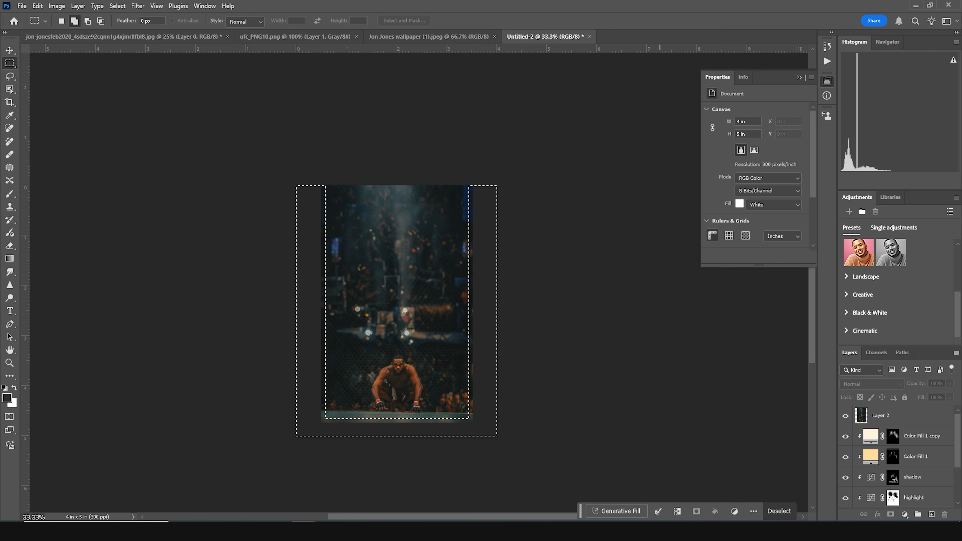
pyautogui.click(626, 510)
pyautogui.click(799, 512)
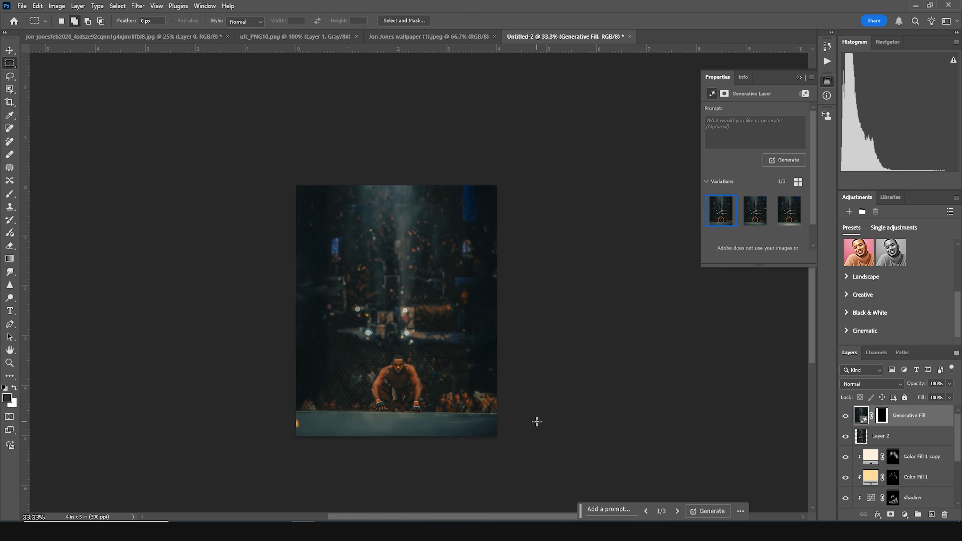
pyautogui.click(754, 209)
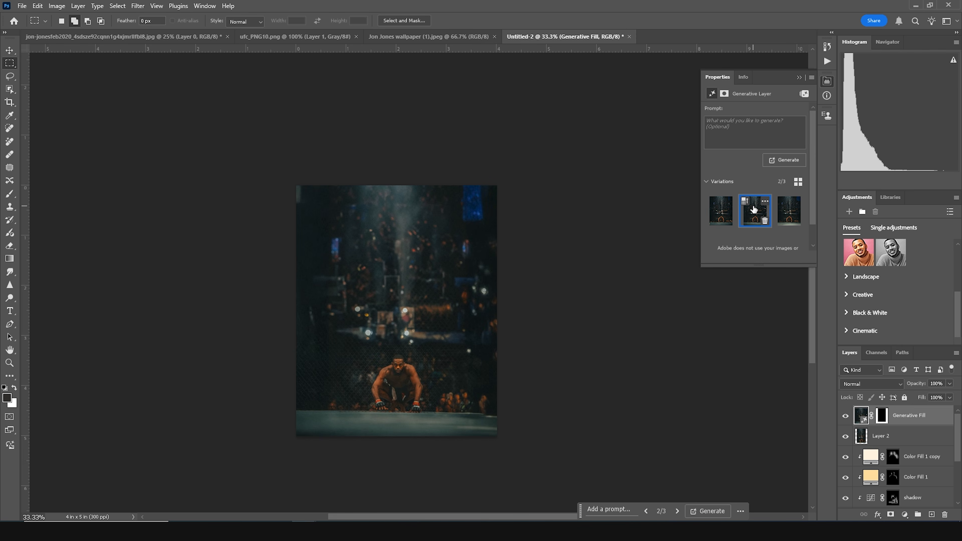
pyautogui.click(788, 214)
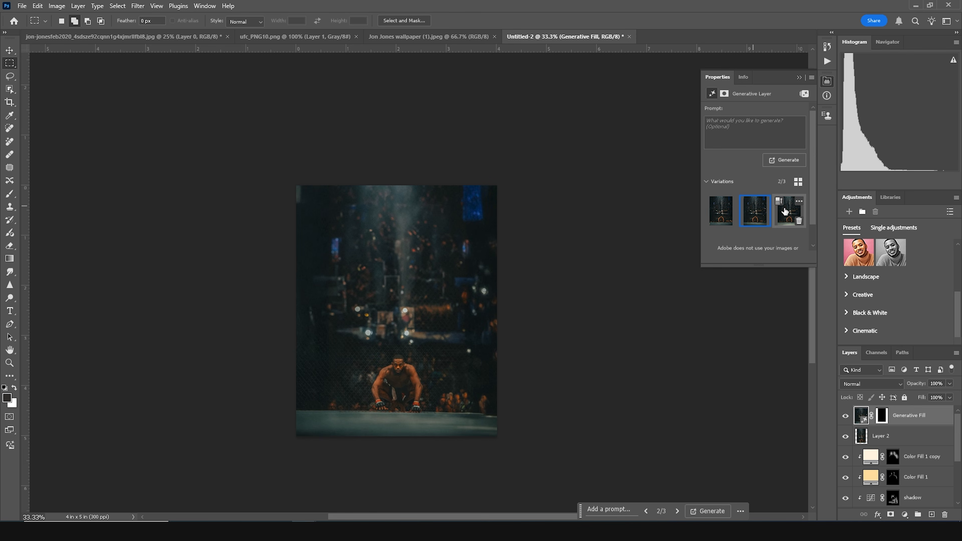
# - Merge the Generative Fill layer with the wallpaper layer and rename the merged layer "image 02"
pyautogui.click(741, 210)
pyautogui.keyDown('ctrl'); pyautogui.click(871, 440); pyautogui.keyUp('ctrl')
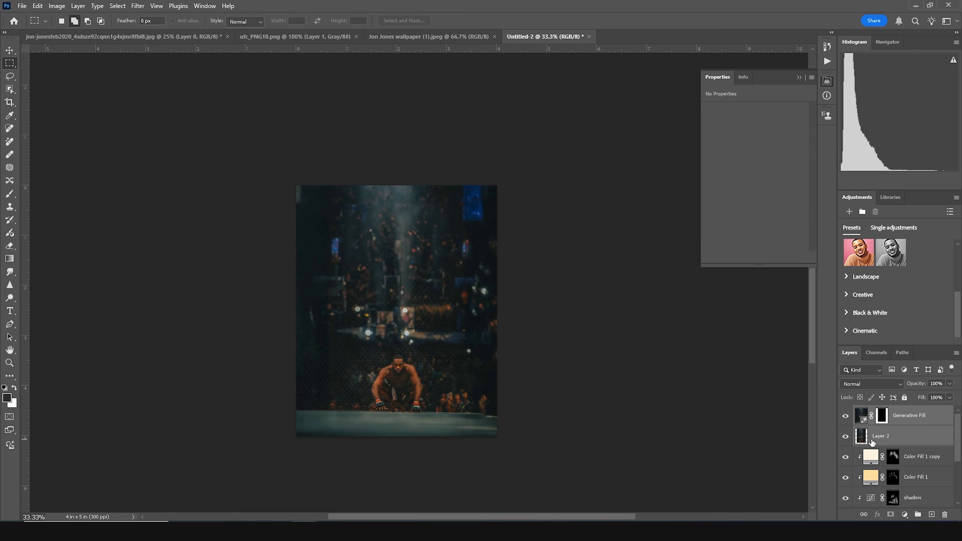
pyautogui.hotkey('ctrl', 'e')
pyautogui.doubleClick(894, 416)
pyautogui.write('image 02')
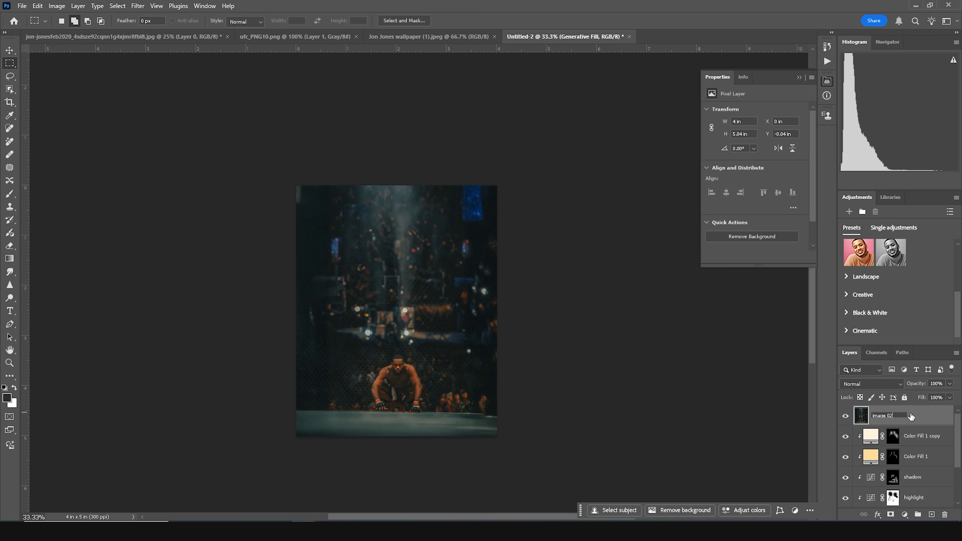
# - Add a layer mask to the image 02 layer
pyautogui.click(10, 50)
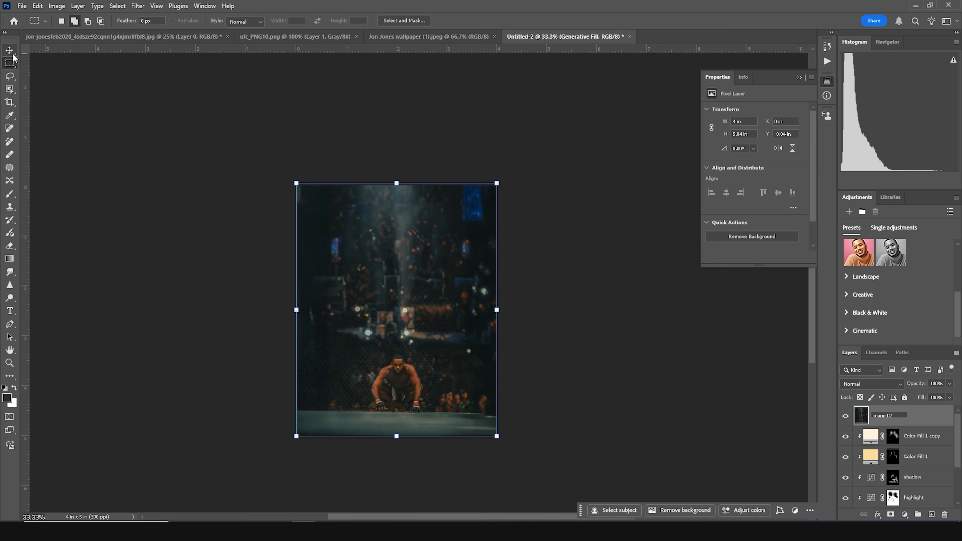
pyautogui.click(646, 355)
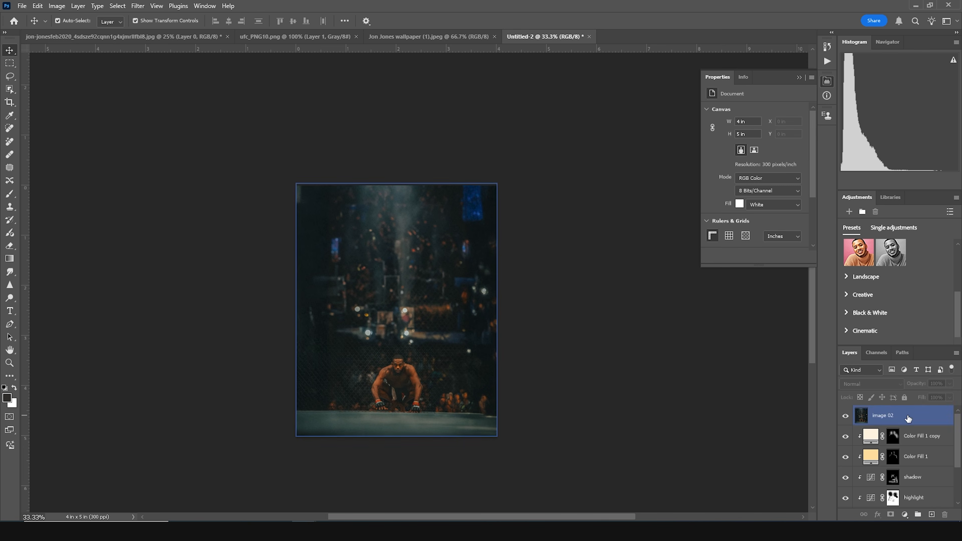
pyautogui.click(888, 418)
pyautogui.click(890, 514)
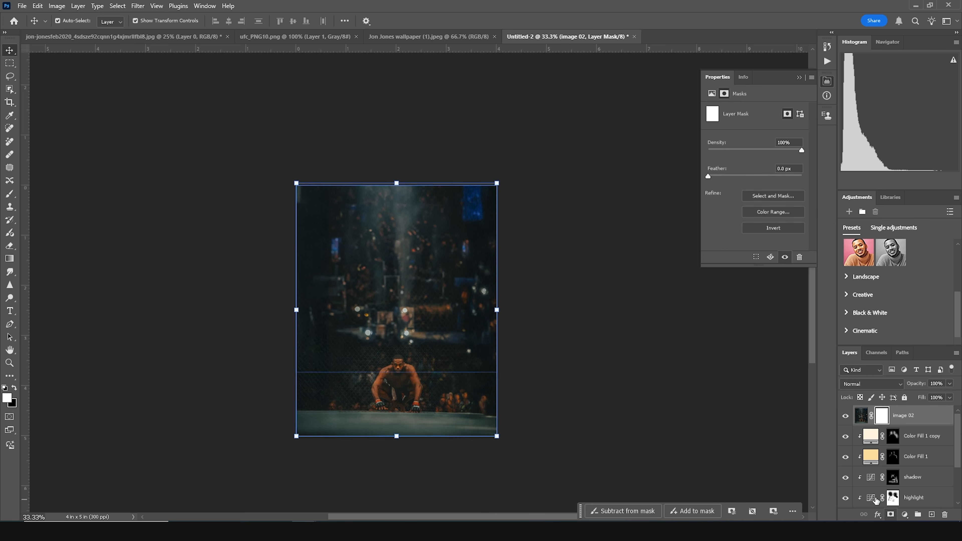
# - Paint black on the image 02 mask with a large soft brush at 100% opacity to reveal the fighter in the upper area
pyautogui.press('b')
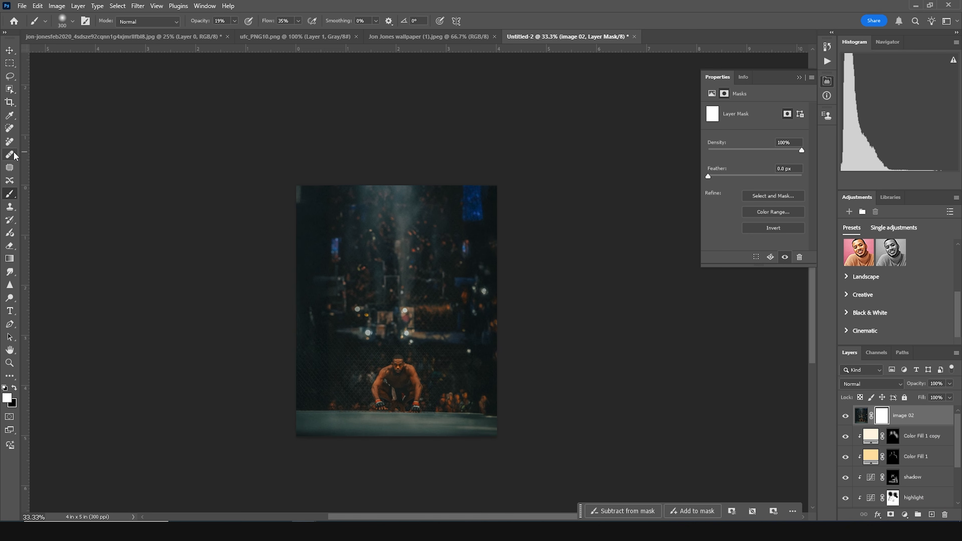
pyautogui.click(14, 388)
pyautogui.press(']')
pyautogui.press(']')
pyautogui.press(']')
pyautogui.press(']')
pyautogui.press(']')
pyautogui.press(']')
pyautogui.press(']')
pyautogui.press(']')
pyautogui.press(']')
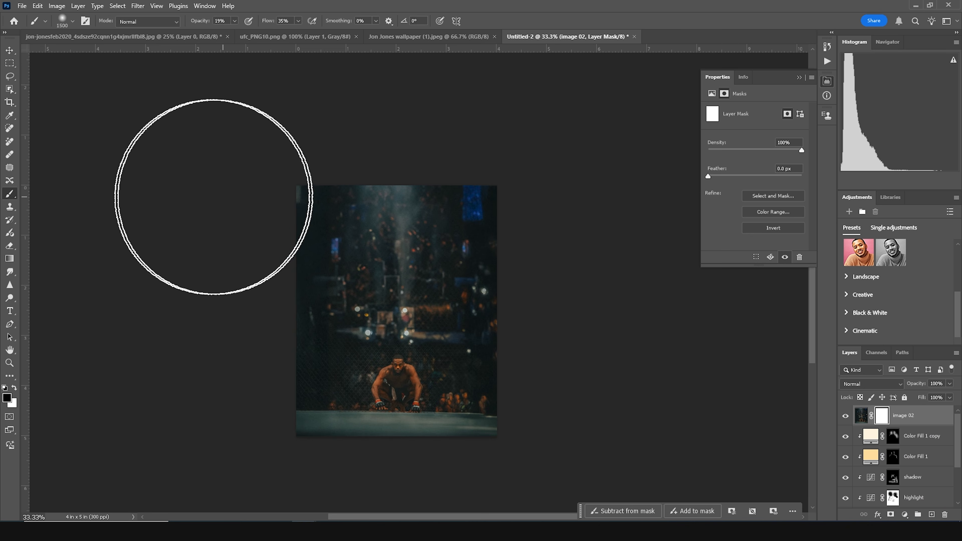
pyautogui.click(235, 22)
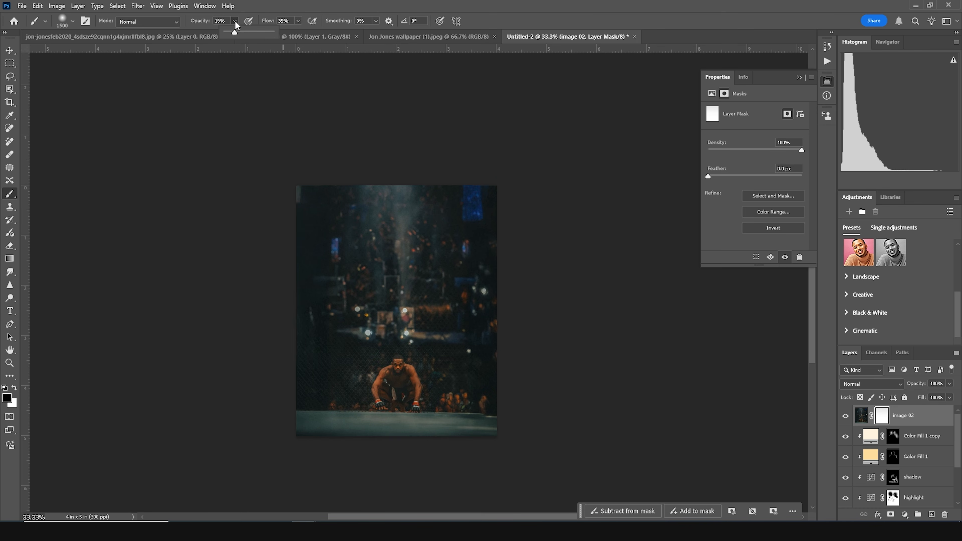
pyautogui.moveTo(234, 33); pyautogui.dragTo(312, 39)
pyautogui.moveTo(553, 187); pyautogui.dragTo(92, 172)
pyautogui.press('[')
pyautogui.press('[')
pyautogui.press('[')
pyautogui.press('[')
pyautogui.press('[')
pyautogui.moveTo(247, 217)
pyautogui.mouseDown()
pyautogui.moveTo(504, 208)
pyautogui.moveTo(448, 213)
pyautogui.moveTo(388, 238)
pyautogui.moveTo(455, 250)
pyautogui.moveTo(205, 235)
pyautogui.moveTo(539, 202)
pyautogui.mouseUp()
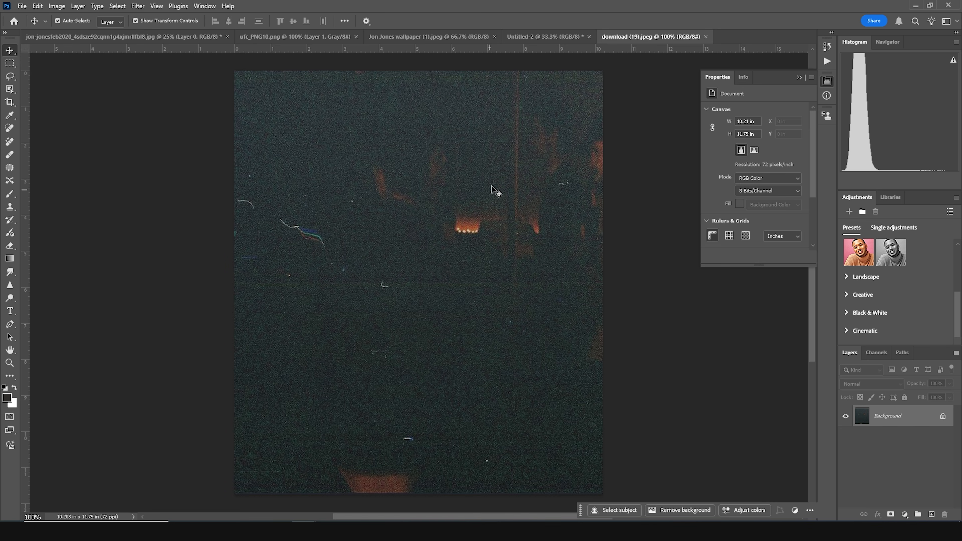
# - Bring the download (19) texture image into the poster below the fighter and scale it up to about 176%
pyautogui.moveTo(496, 194); pyautogui.dragTo(444, 233)
pyautogui.moveTo(869, 422); pyautogui.dragTo(886, 453)
pyautogui.moveTo(506, 303); pyautogui.dragTo(564, 348)
pyautogui.moveTo(508, 297); pyautogui.dragTo(461, 378)
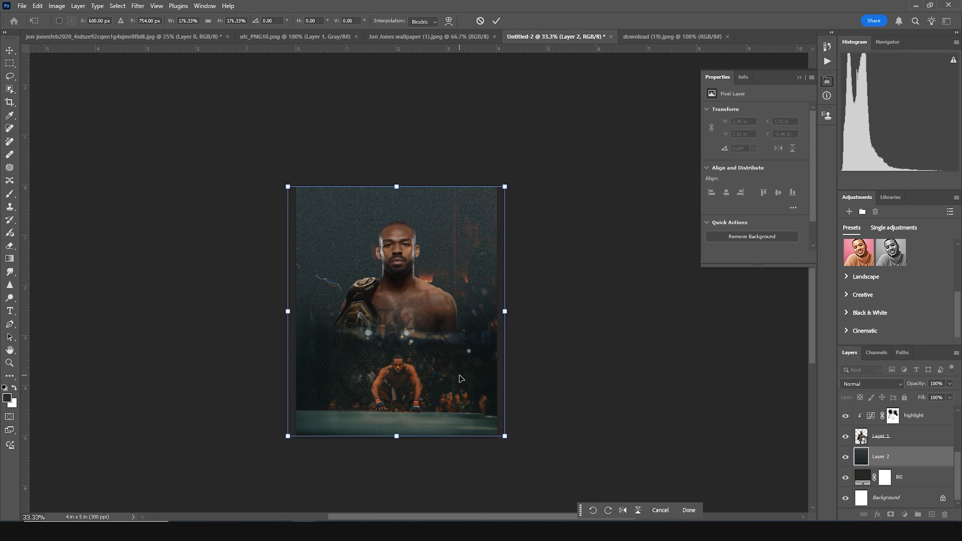
pyautogui.press('Return')
# - Group the fighter layer with its color fill and curves layers and name the group "imgae 01"
pyautogui.click(852, 446)
pyautogui.click(860, 444)
pyautogui.scroll(4, 870, 451)
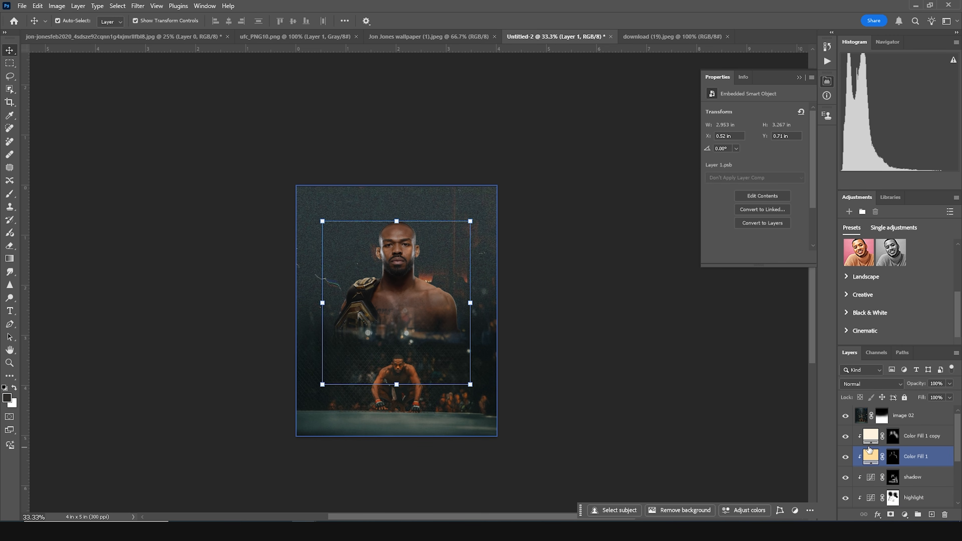
pyautogui.keyDown('shift'); pyautogui.click(867, 438); pyautogui.keyUp('shift')
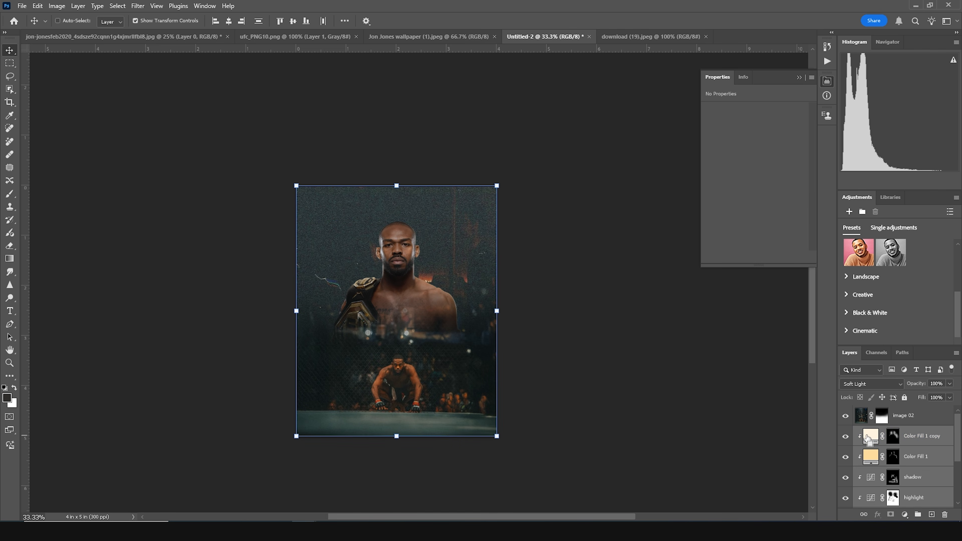
pyautogui.hotkey('ctrl', 'g')
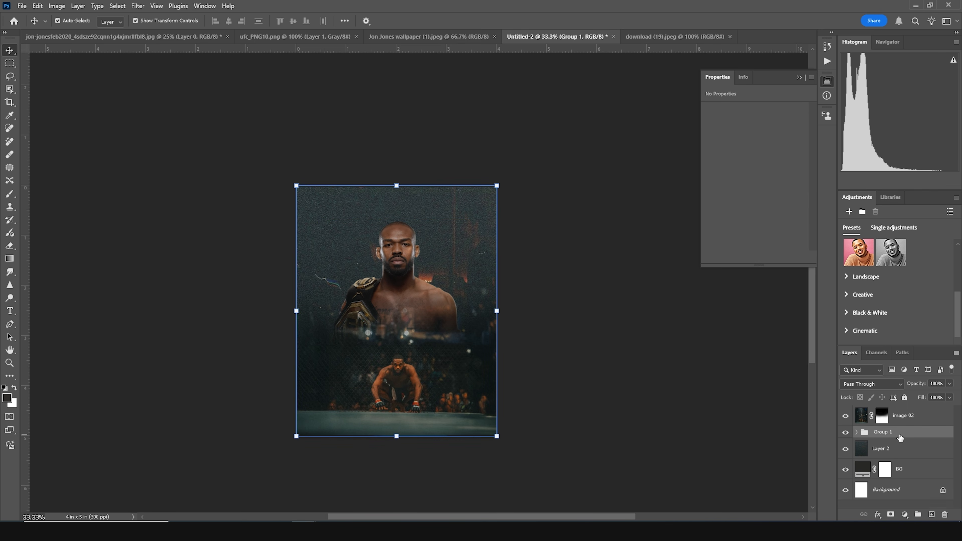
pyautogui.press('h')
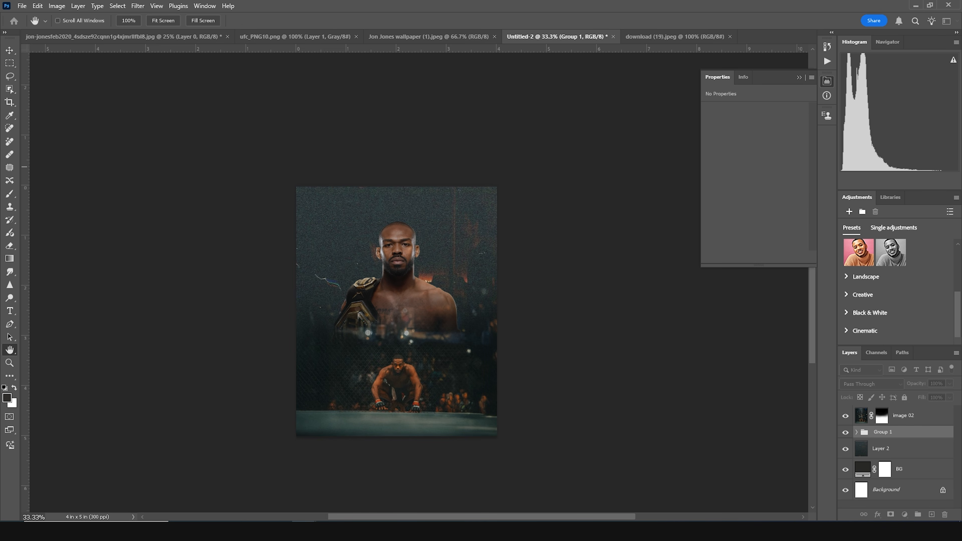
pyautogui.press('v')
pyautogui.doubleClick(891, 433)
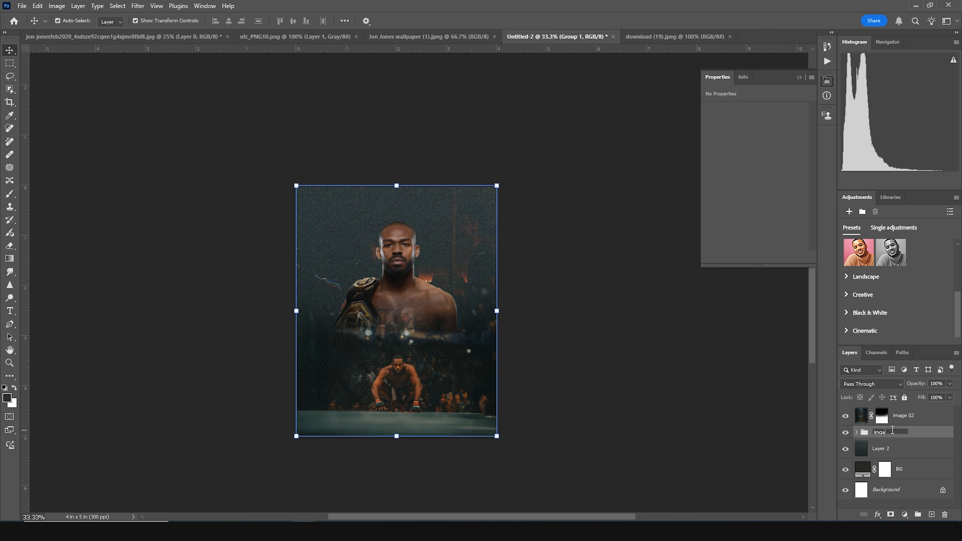
pyautogui.write('image 02')
pyautogui.press('Return')
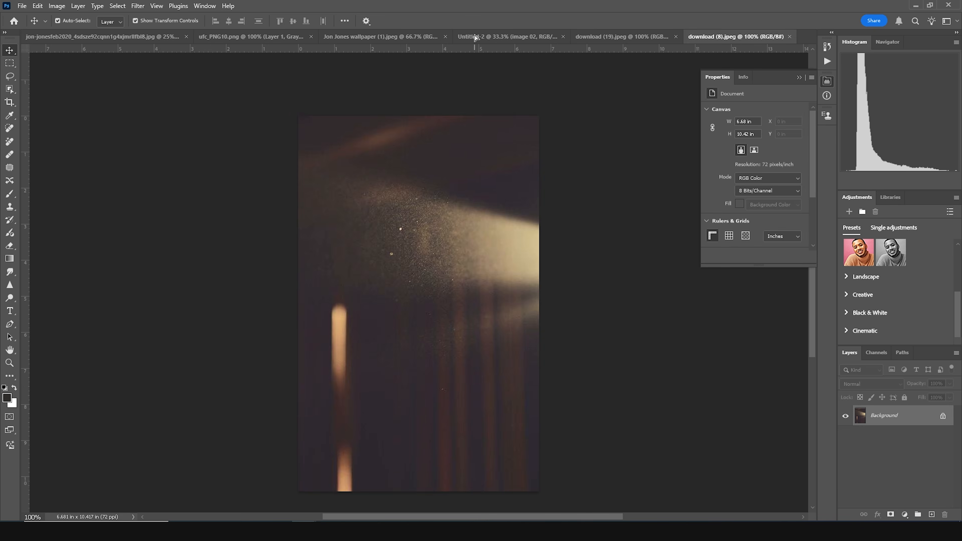
# - Bring the download (8) light-leak image in as a new top layer and scale it to about 264%
pyautogui.moveTo(476, 37); pyautogui.dragTo(434, 264)
pyautogui.moveTo(464, 336); pyautogui.dragTo(536, 403)
pyautogui.moveTo(421, 357); pyautogui.dragTo(396, 402)
pyautogui.moveTo(304, 161); pyautogui.dragTo(294, 146)
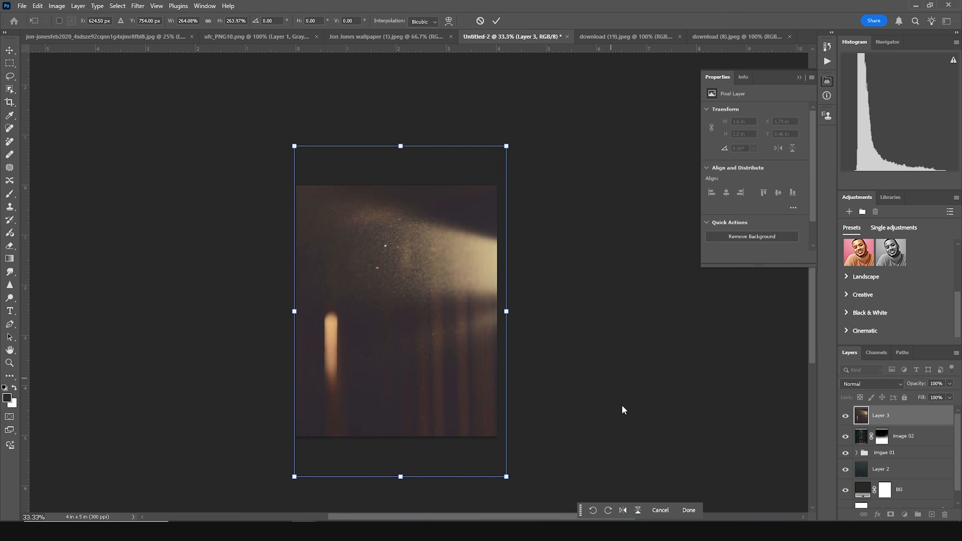
pyautogui.press('Return')
# - Set the light-leak layer's blend mode to Screen and add a layer mask to it
pyautogui.click(871, 383)
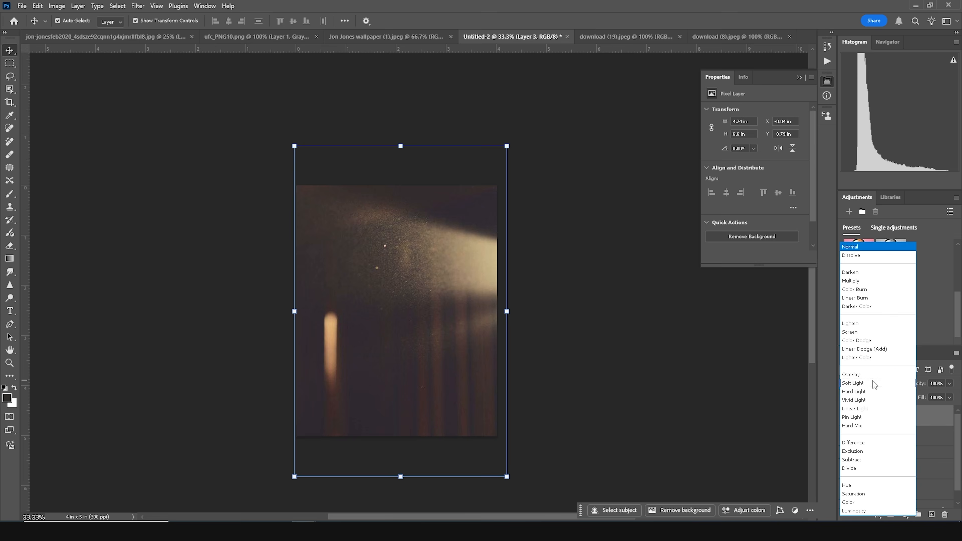
pyautogui.click(857, 332)
pyautogui.click(890, 514)
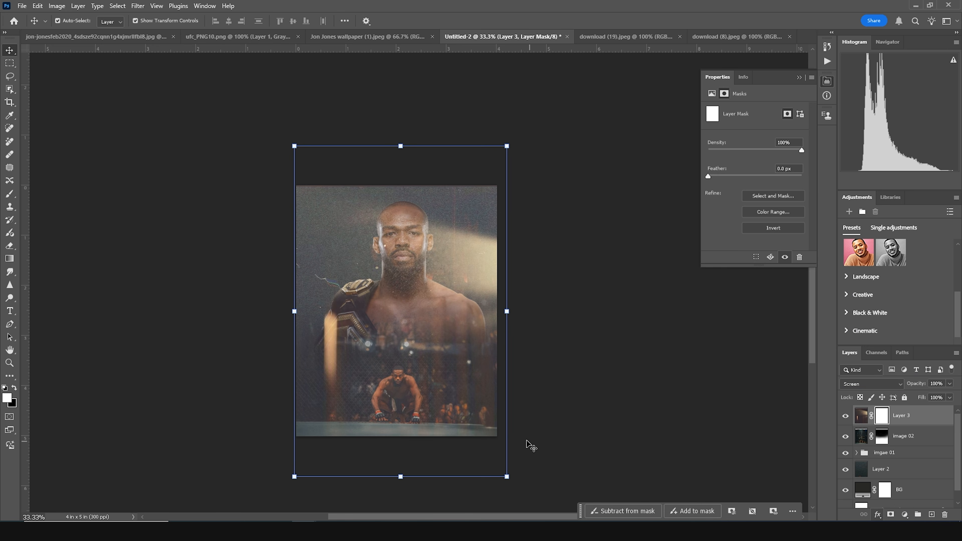
# - Paint black on the light-leak mask to hide the light over the fighter's face
pyautogui.press('x')
pyautogui.press('b')
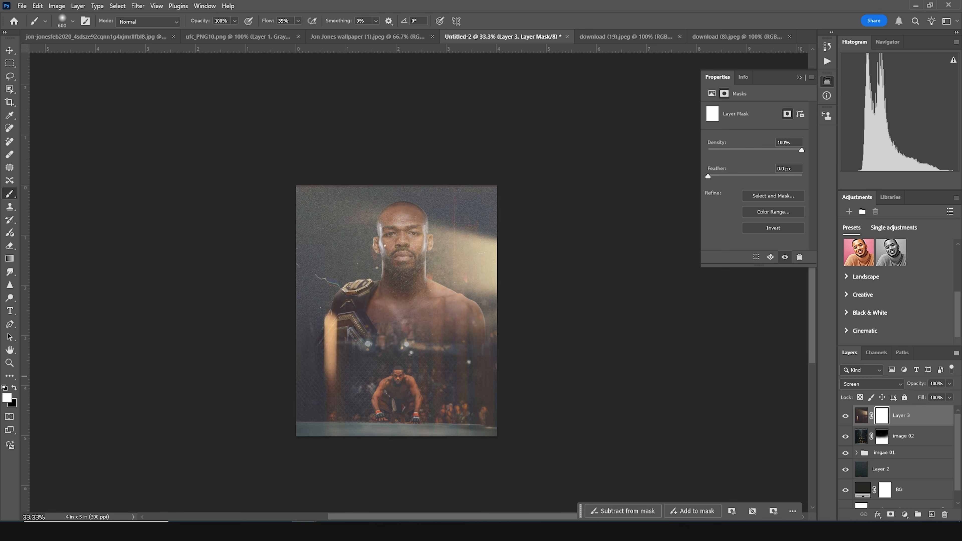
pyautogui.click(14, 387)
pyautogui.moveTo(399, 277); pyautogui.dragTo(402, 250)
pyautogui.press(']')
pyautogui.press(']')
pyautogui.press(']')
pyautogui.press(']')
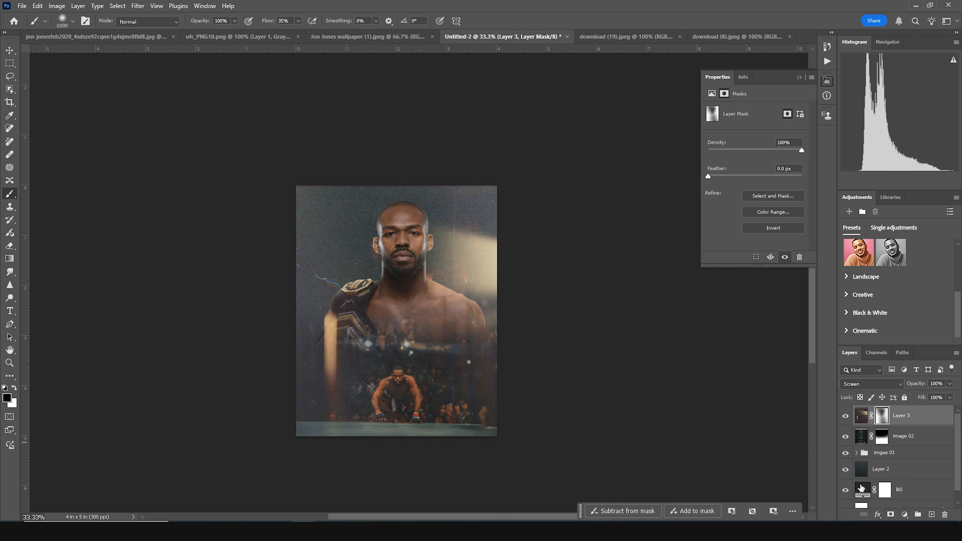
# - Lower the texture layer's opacity to 68%
pyautogui.click(870, 470)
pyautogui.click(950, 384)
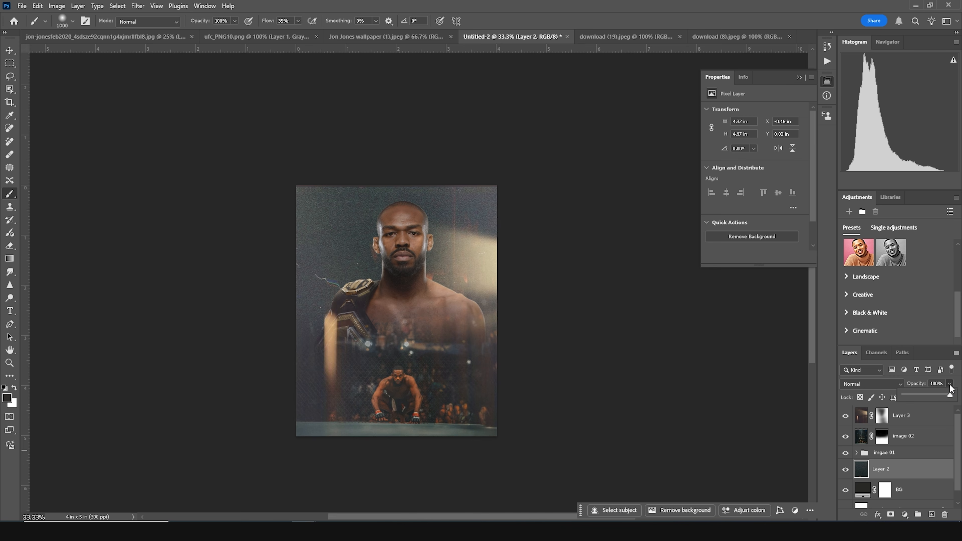
pyautogui.click(933, 394)
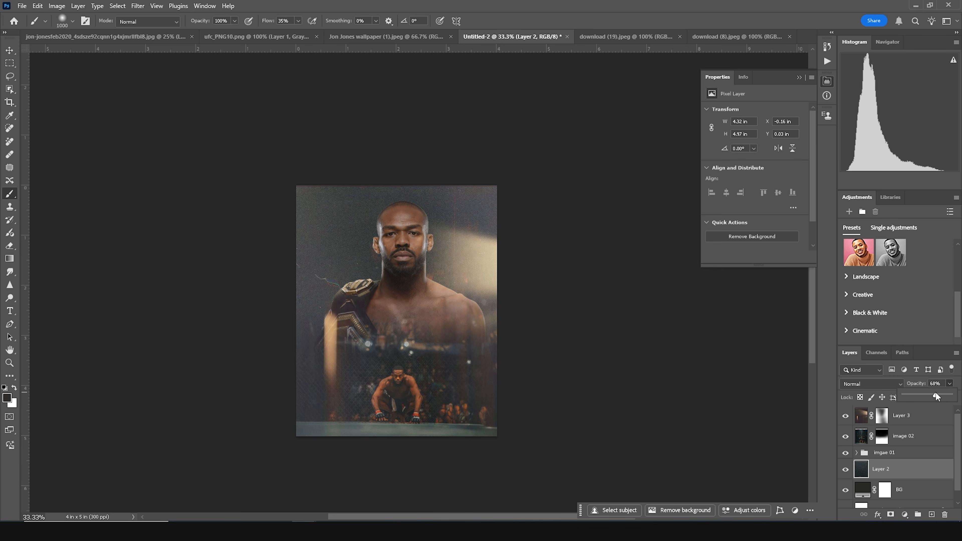
# - Open Camera Raw Filter on the fighter layer and set Highlights -78, Shadows +50, Vibrance -38, Texture +42 and Clarity +63
pyautogui.click(9, 50)
pyautogui.click(73, 229)
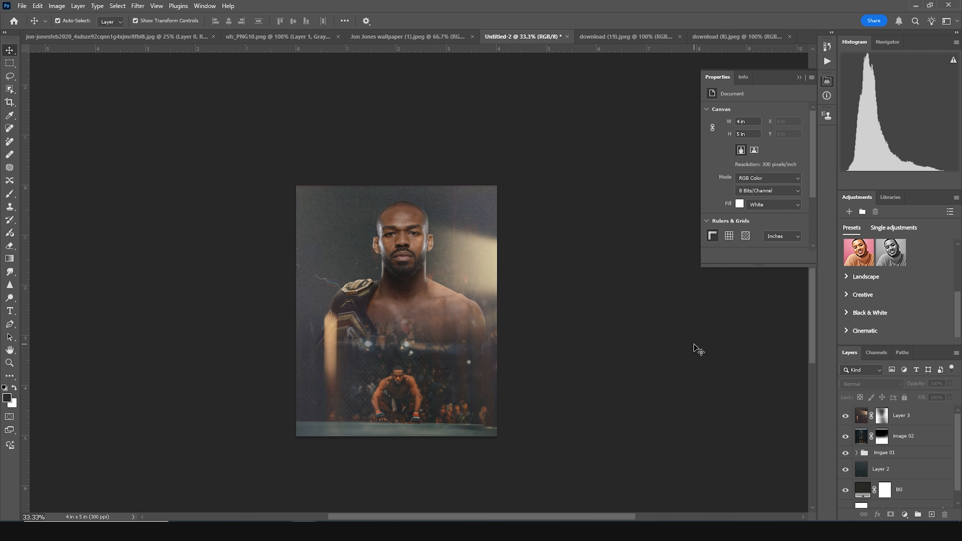
pyautogui.click(406, 236)
pyautogui.scroll(-1, 958, 519)
pyautogui.scroll(-1, 908, 477)
pyautogui.click(858, 445)
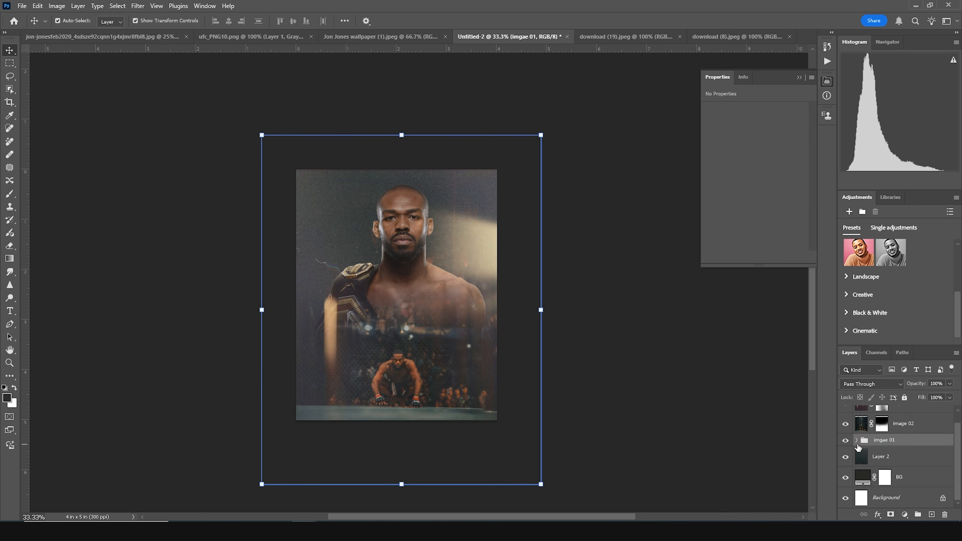
pyautogui.click(856, 440)
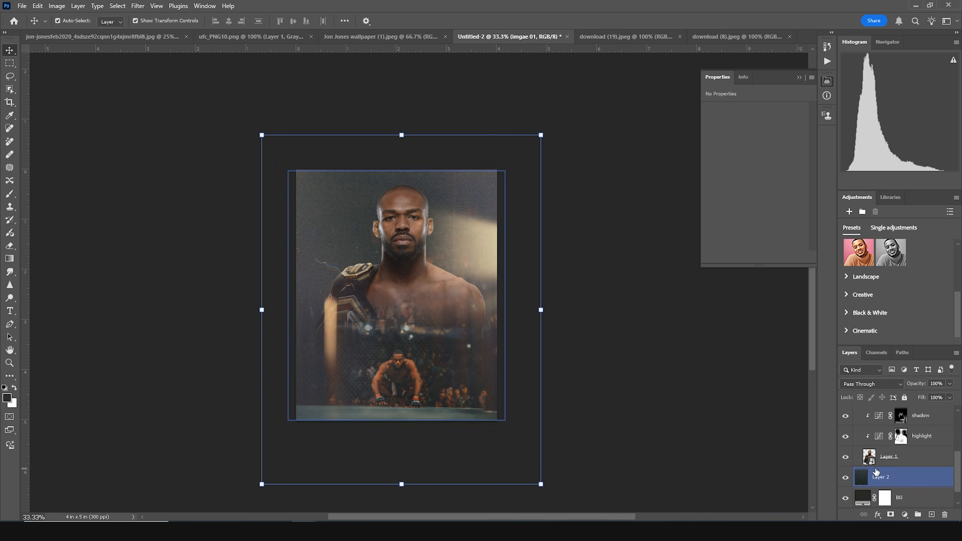
pyautogui.click(888, 456)
pyautogui.click(136, 6)
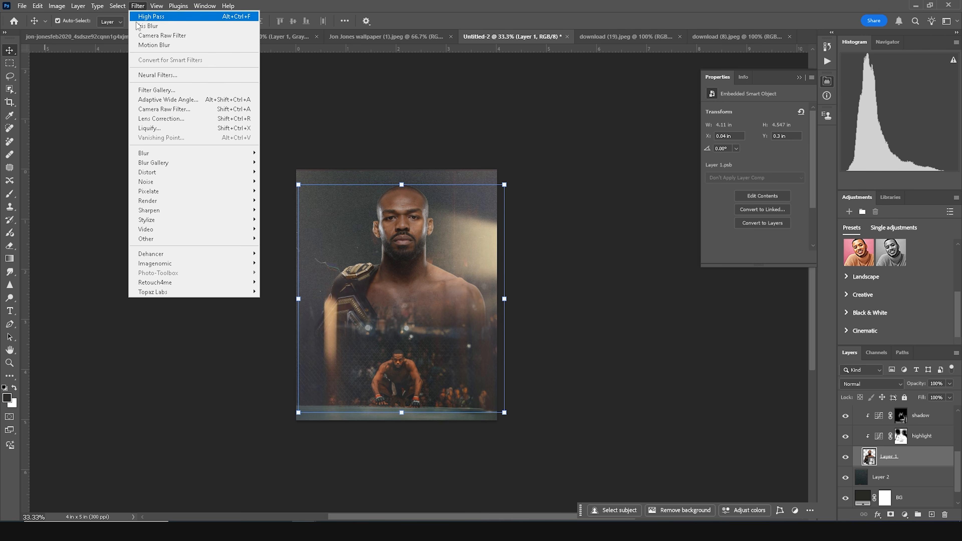
pyautogui.click(147, 109)
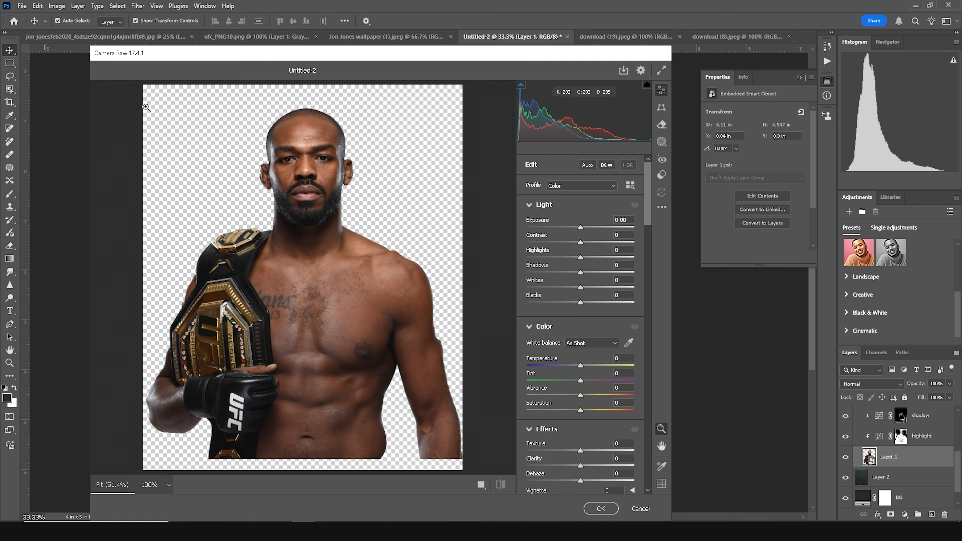
pyautogui.moveTo(548, 258); pyautogui.dragTo(606, 273)
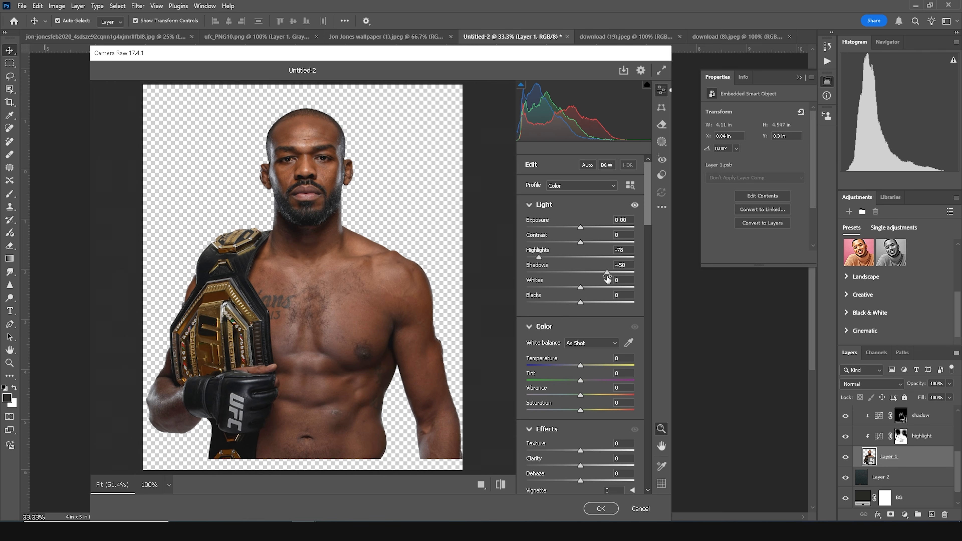
pyautogui.moveTo(572, 396); pyautogui.dragTo(559, 396)
pyautogui.scroll(-3, 559, 417)
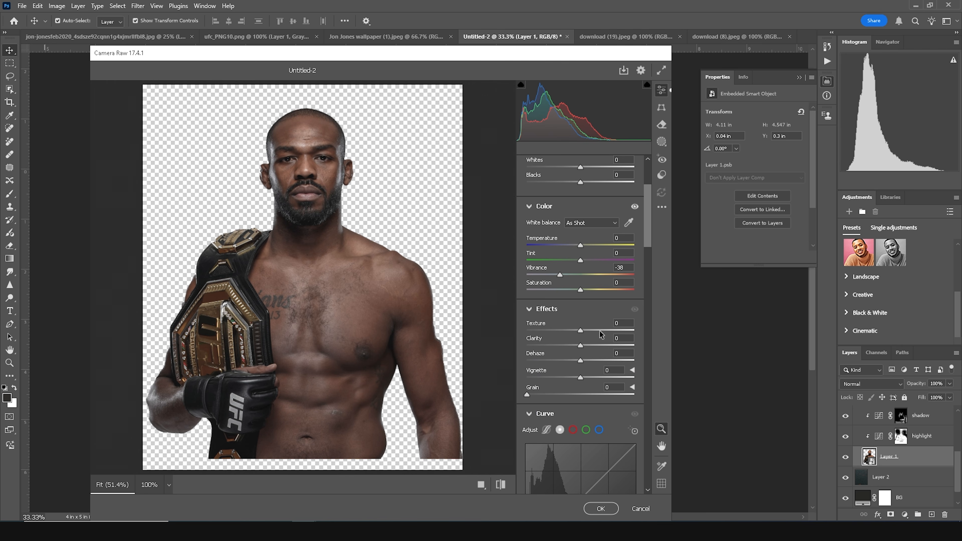
pyautogui.moveTo(605, 347)
pyautogui.mouseDown()
pyautogui.moveTo(590, 330)
pyautogui.moveTo(603, 333)
pyautogui.mouseUp()
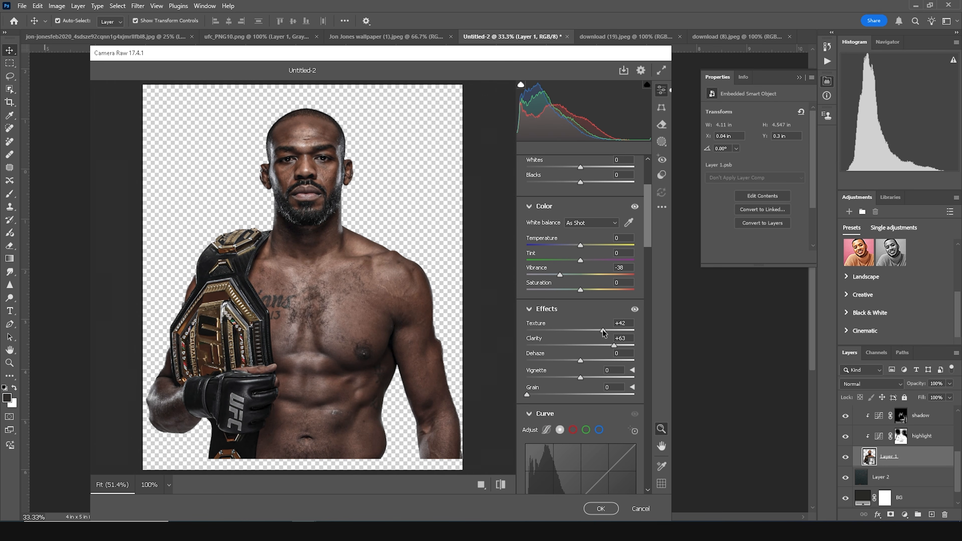
# - In the Color Mixer, set Reds and Oranges hue to -22 and -21 and their luminance to +15 and +20
pyautogui.scroll(-9, 568, 352)
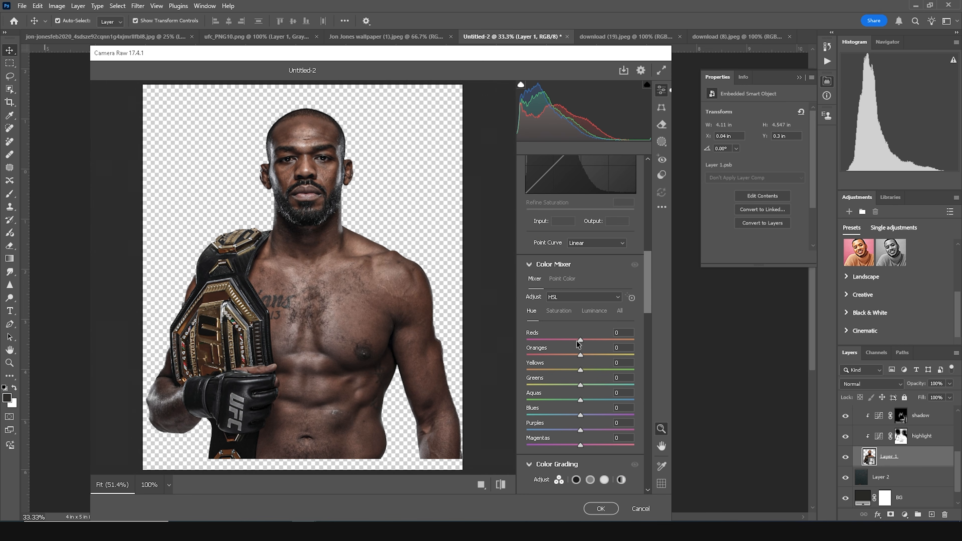
pyautogui.moveTo(579, 342)
pyautogui.mouseDown()
pyautogui.moveTo(563, 342)
pyautogui.moveTo(582, 359)
pyautogui.moveTo(569, 354)
pyautogui.mouseUp()
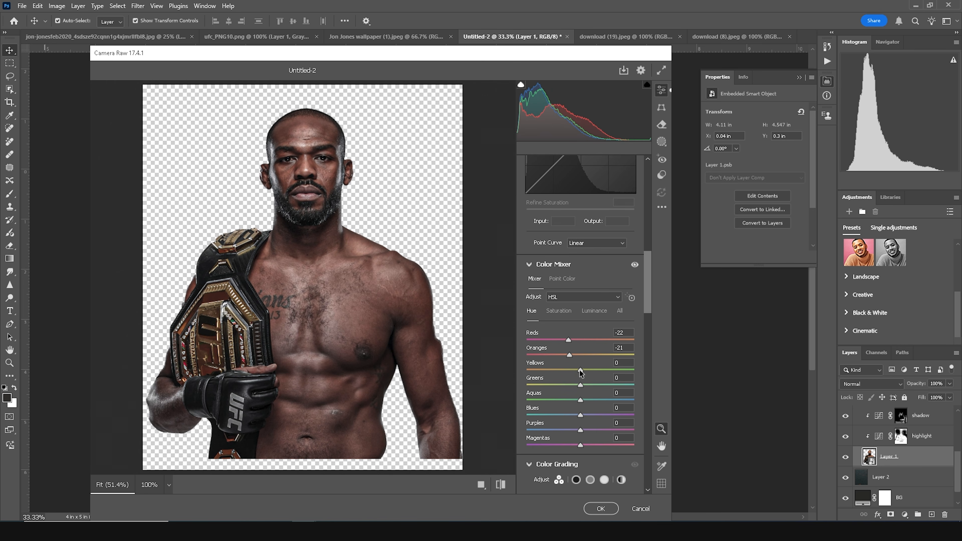
pyautogui.click(591, 311)
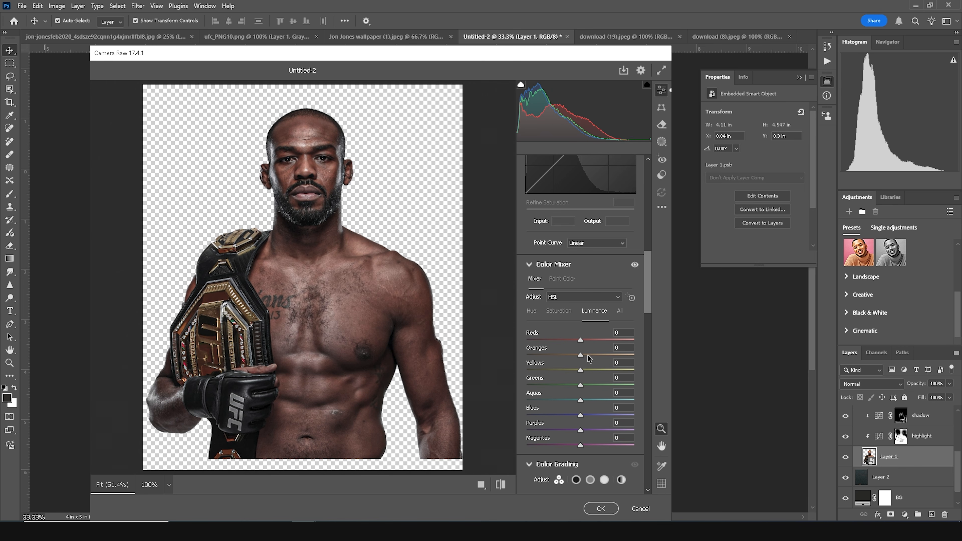
pyautogui.moveTo(586, 355); pyautogui.dragTo(587, 340)
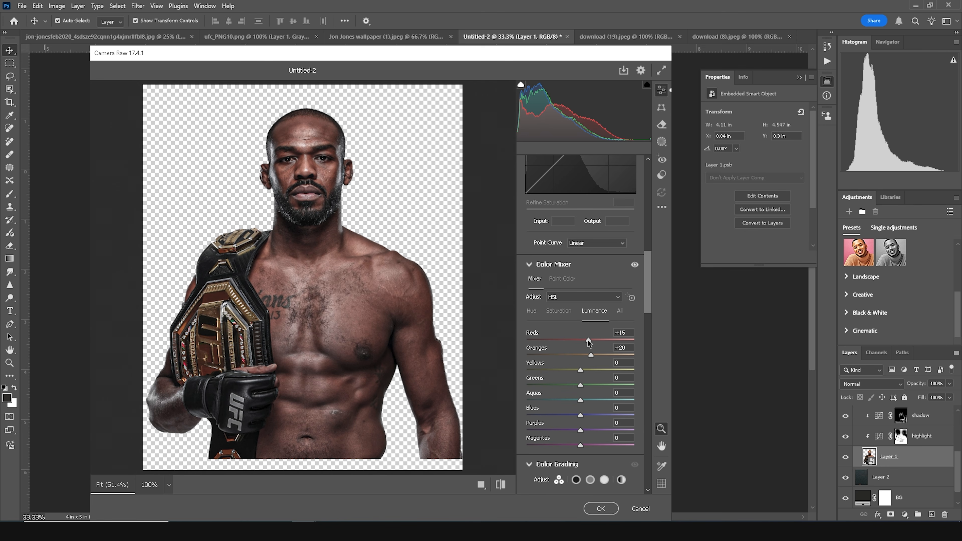
# - Set the fighter's Detail Noise Reduction to 10 and apply the Camera Raw Filter
pyautogui.scroll(-10, 582, 347)
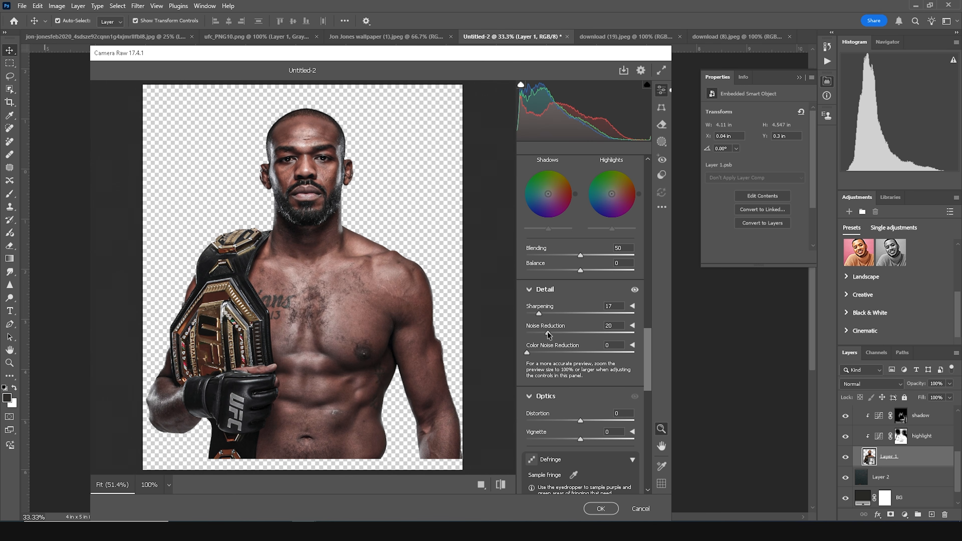
pyautogui.moveTo(542, 333); pyautogui.dragTo(539, 333)
pyautogui.click(601, 509)
pyautogui.click(573, 388)
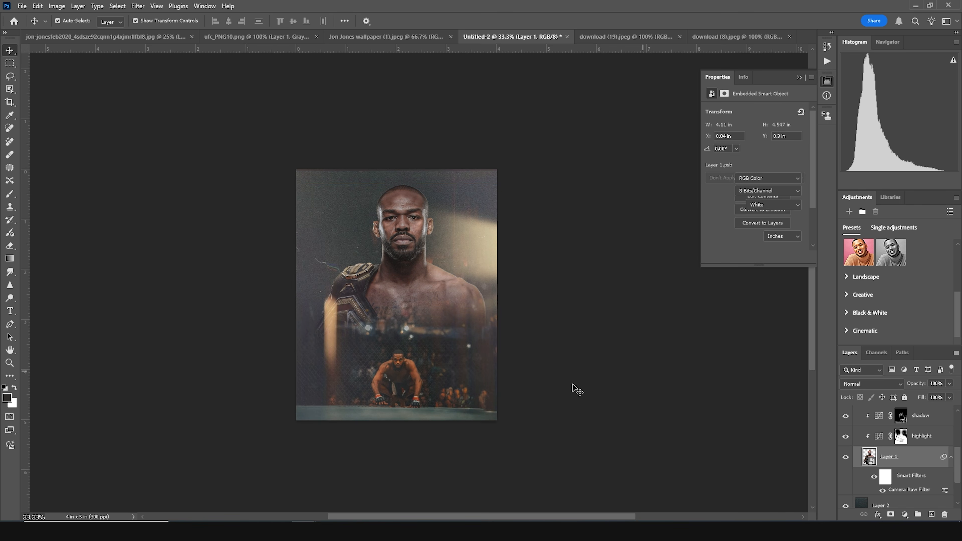
# - Apply Camera Raw Filter to the image 02 arena layer using the previous settings, raising Exposure to +0.30
pyautogui.click(404, 373)
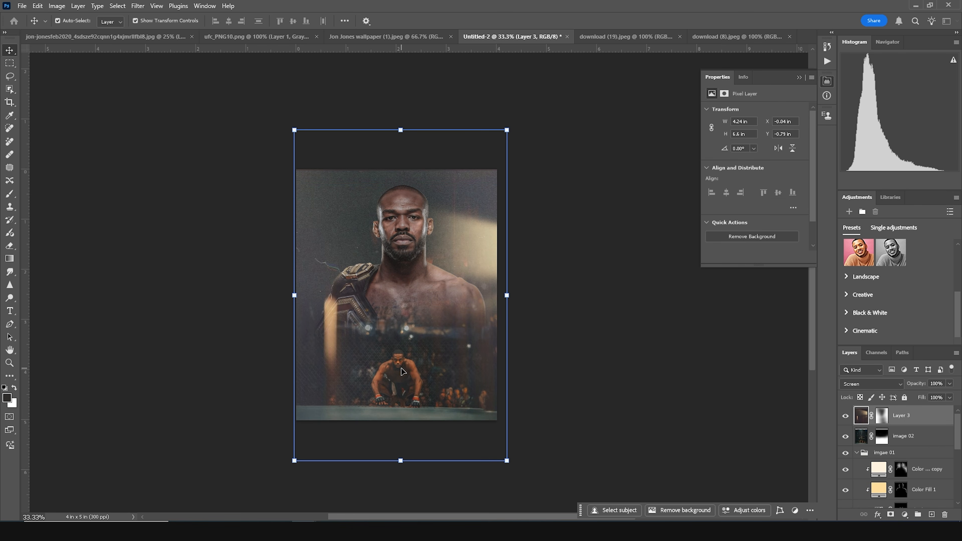
pyautogui.click(872, 437)
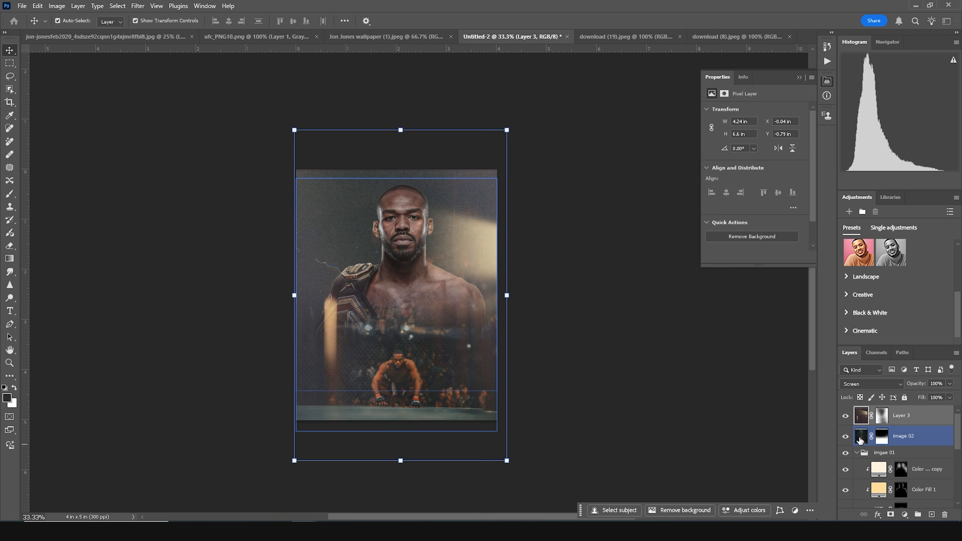
pyautogui.click(138, 6)
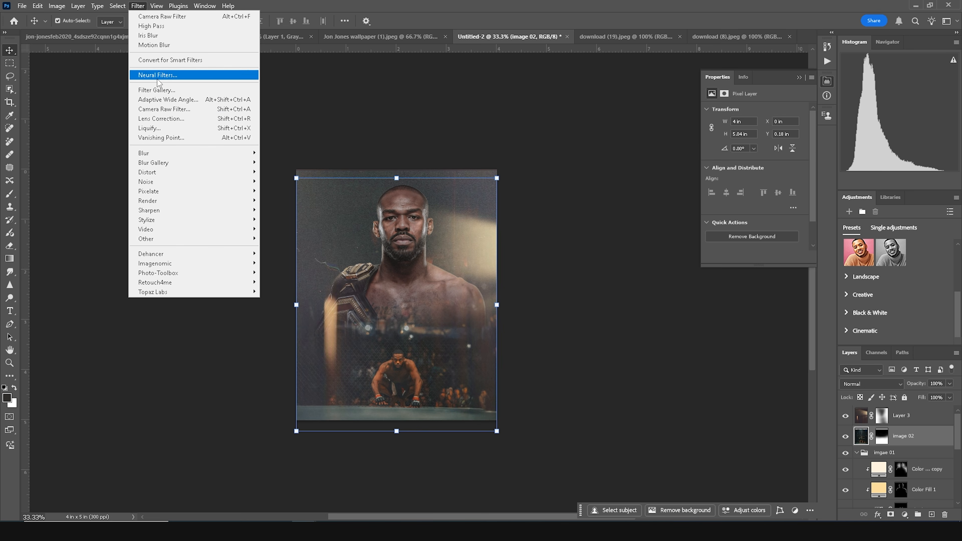
pyautogui.click(164, 110)
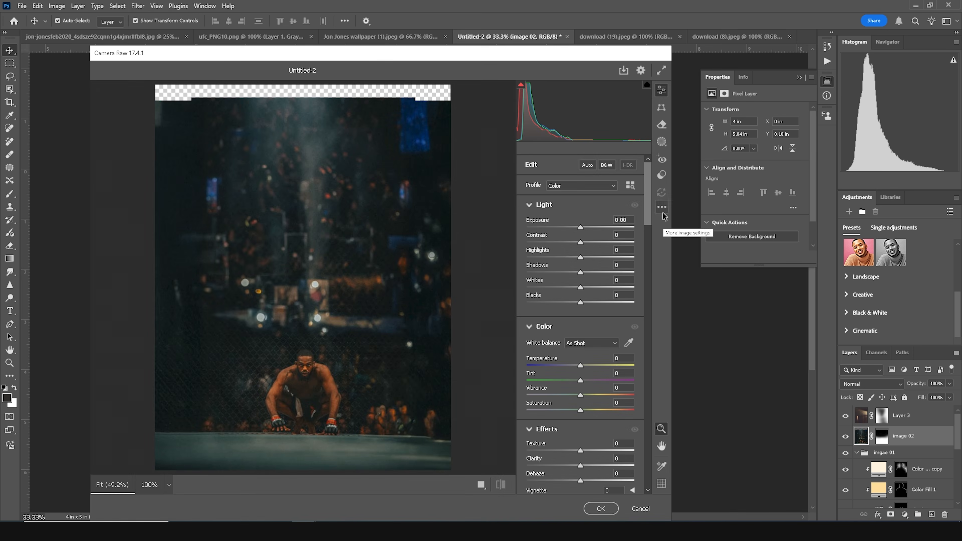
pyautogui.click(662, 206)
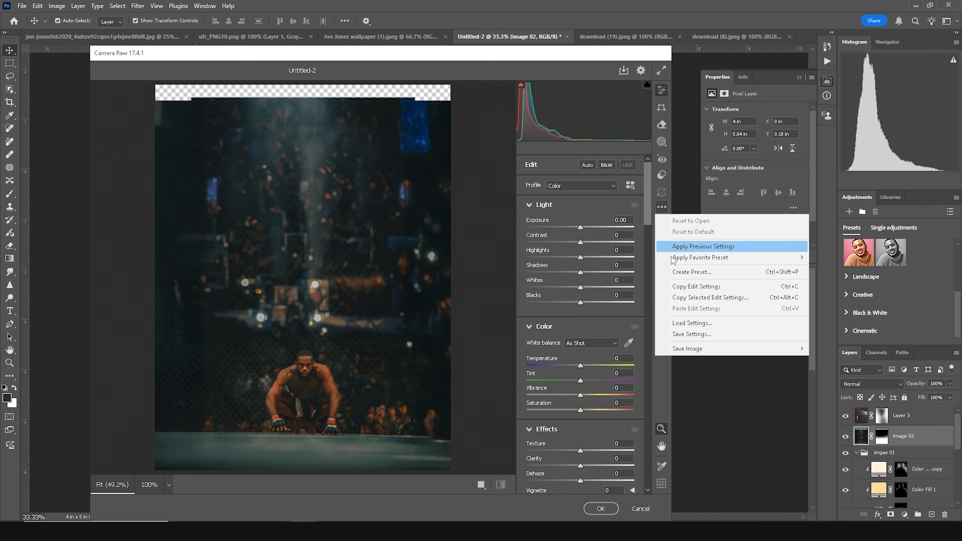
pyautogui.click(677, 247)
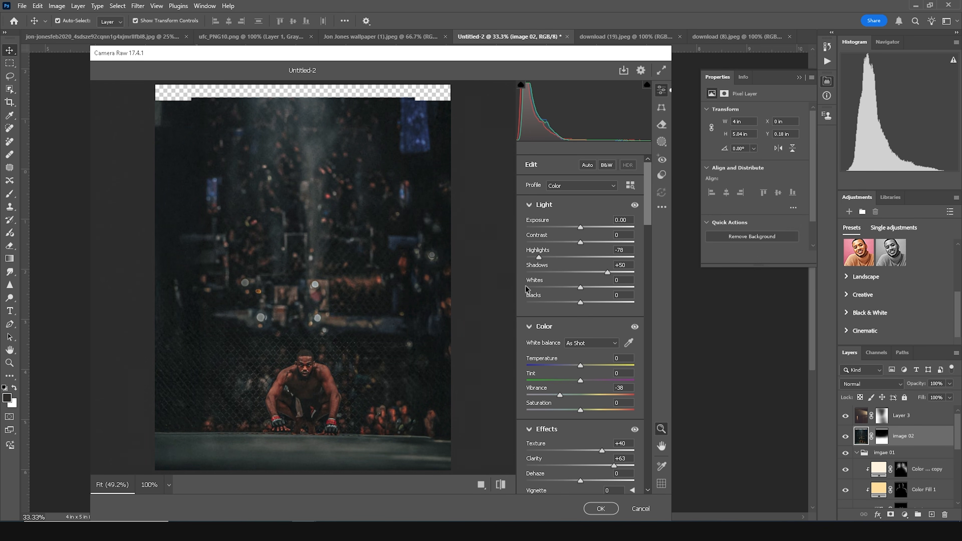
pyautogui.moveTo(581, 226); pyautogui.dragTo(585, 226)
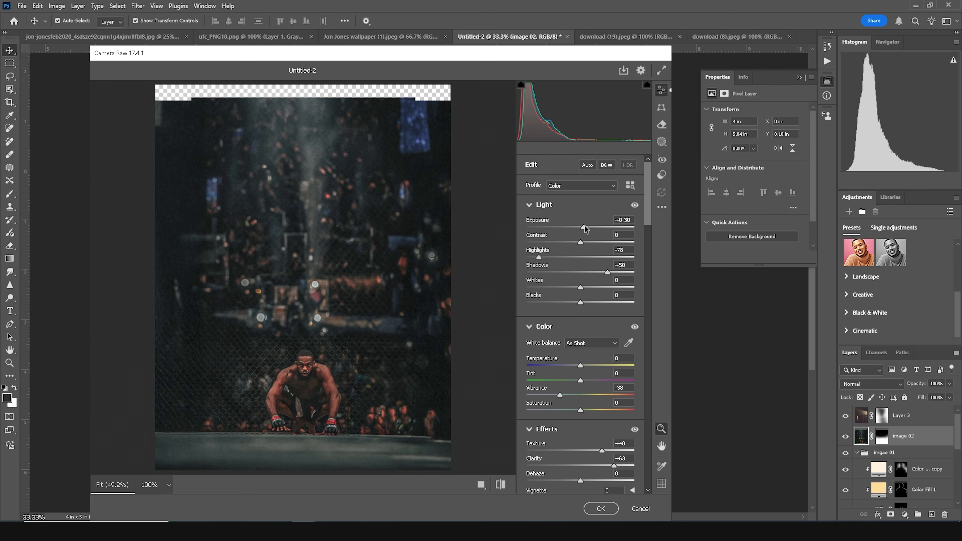
pyautogui.click(601, 508)
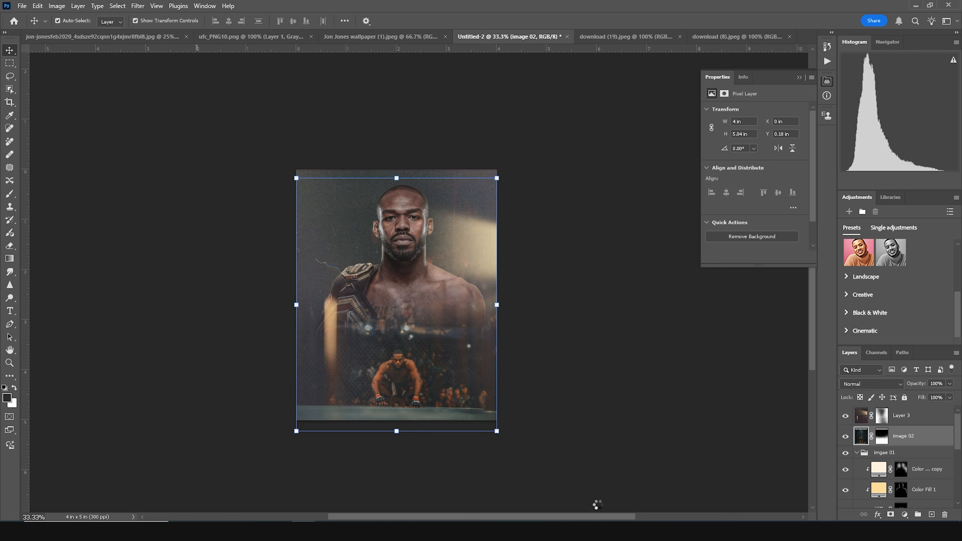
pyautogui.click(629, 395)
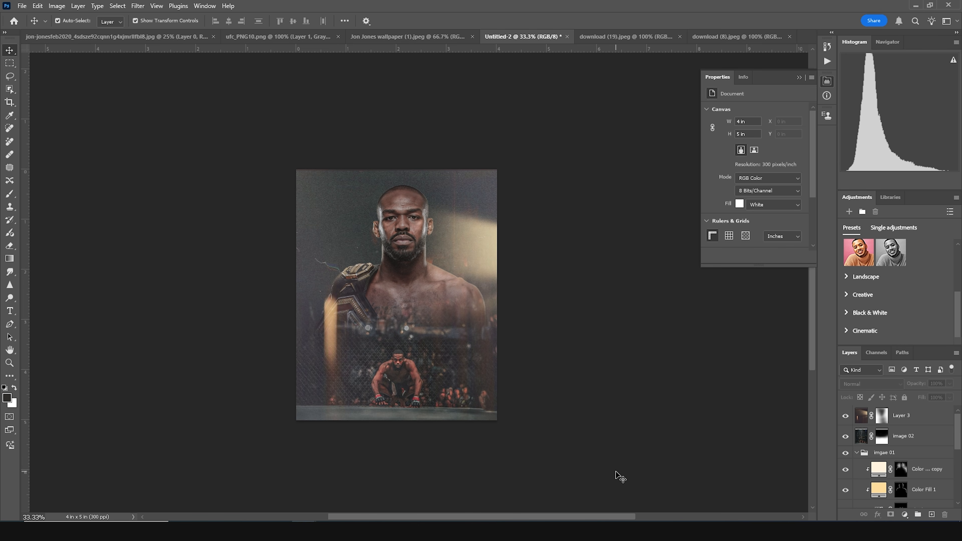
# - Add a Color Lookup adjustment layer above Layer 3 and load the WINDY CINETONE 01.cube LUT
pyautogui.moveTo(290, 503)
pyautogui.click(865, 435)
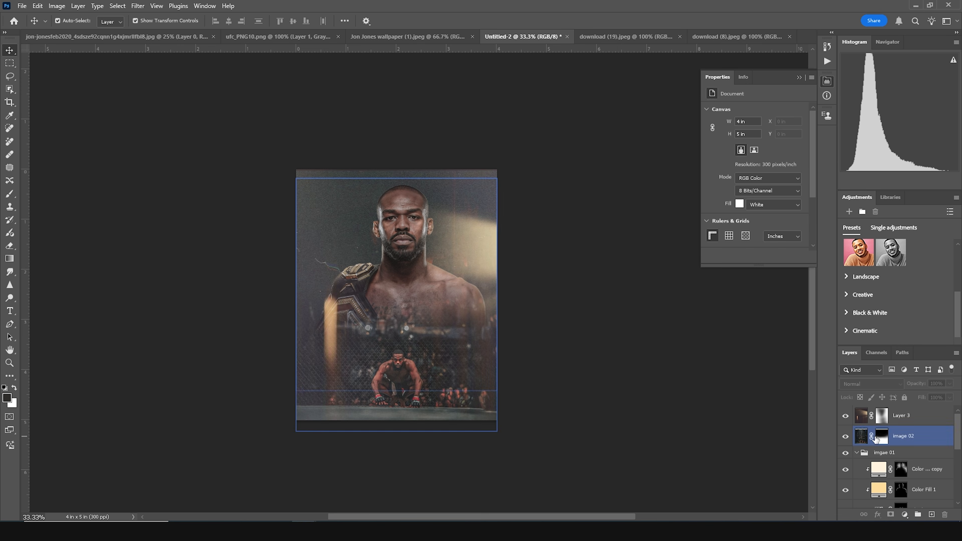
pyautogui.click(867, 419)
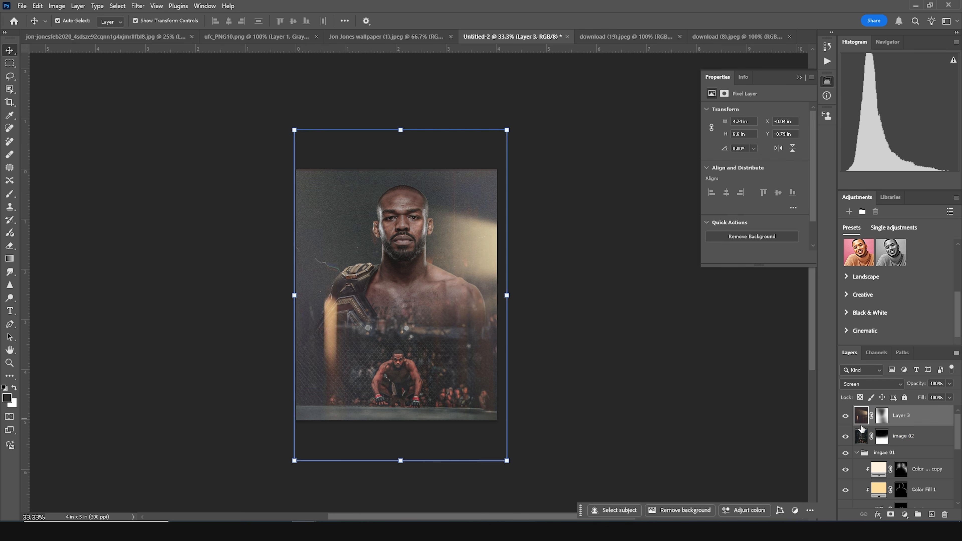
pyautogui.click(904, 515)
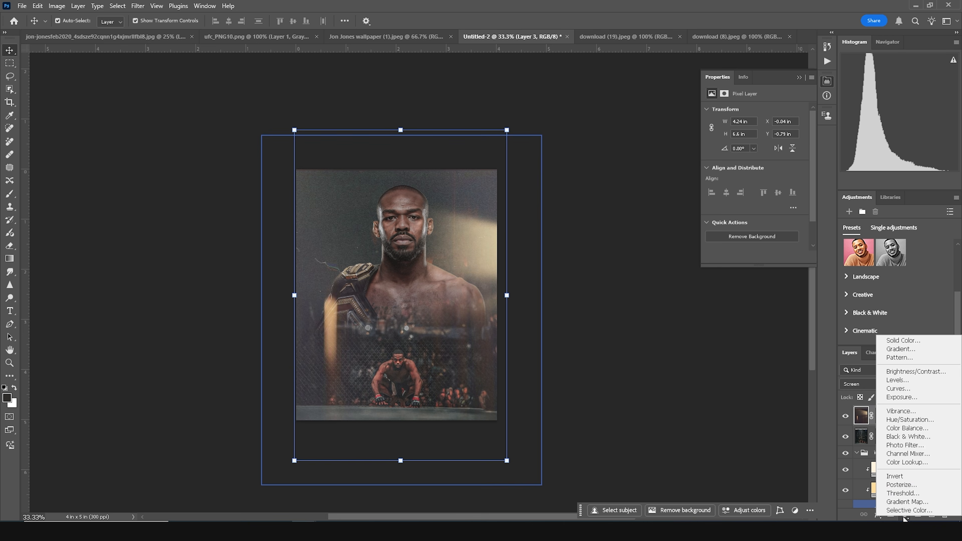
pyautogui.click(905, 462)
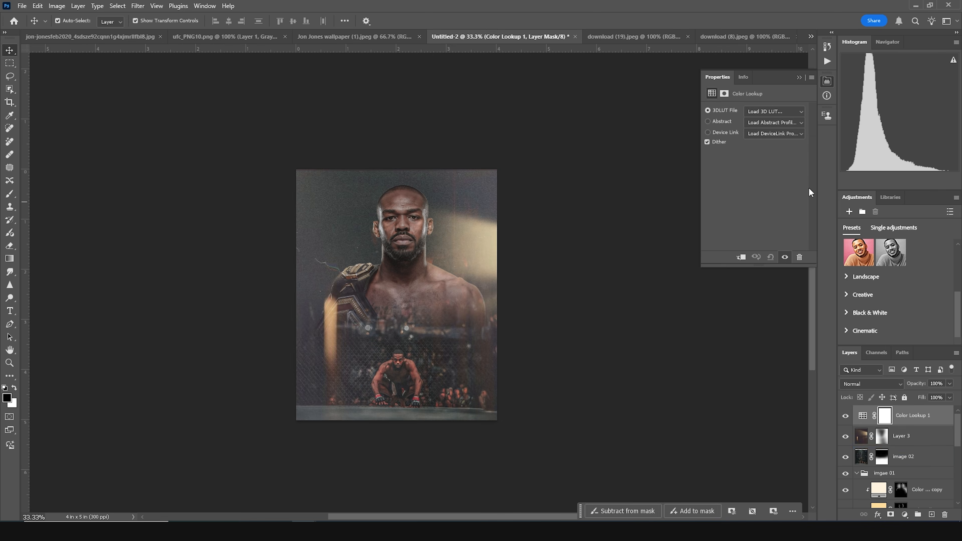
pyautogui.click(770, 112)
pyautogui.click(767, 122)
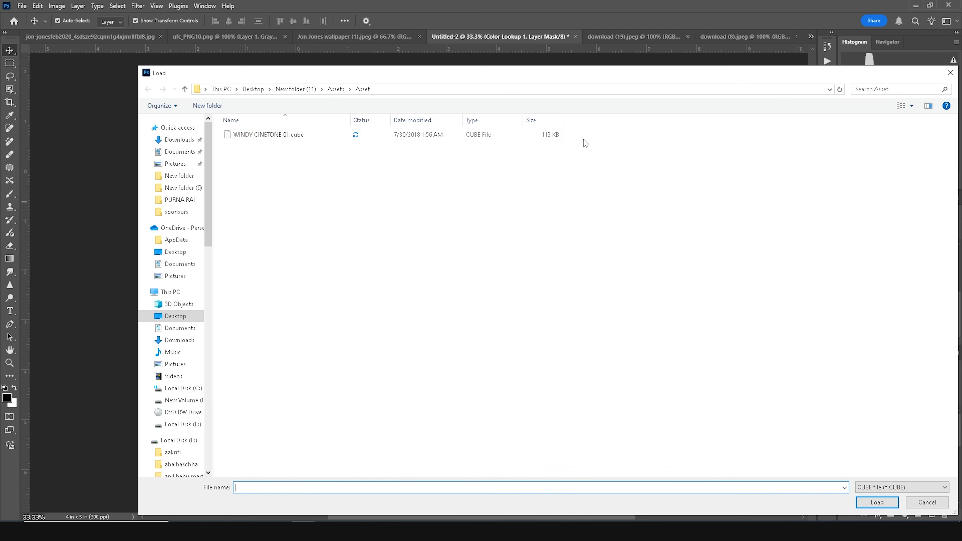
pyautogui.click(296, 139)
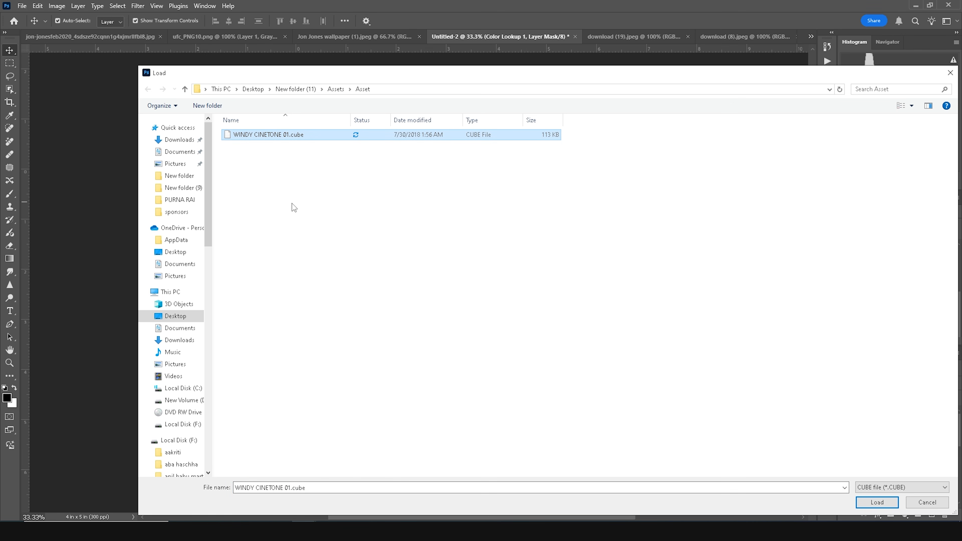
pyautogui.click(877, 503)
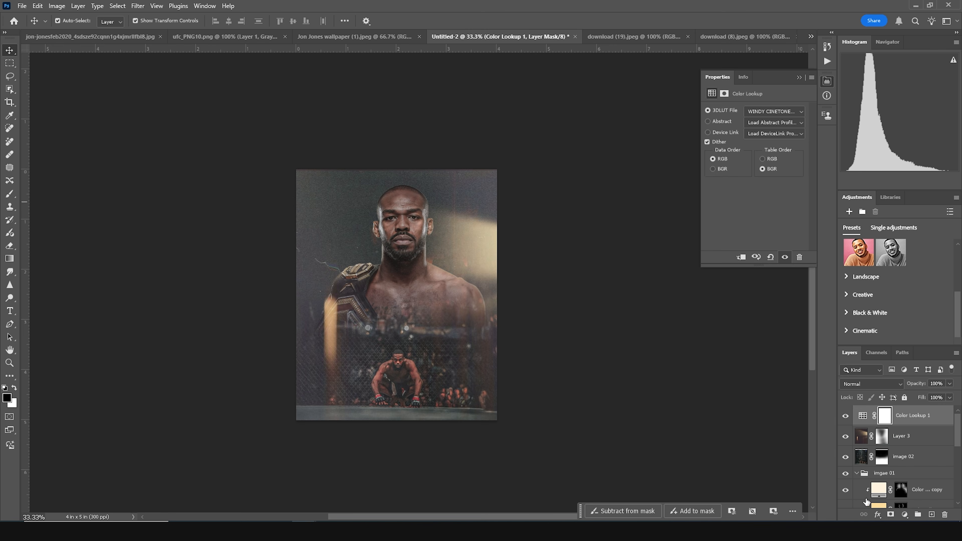
pyautogui.click(621, 385)
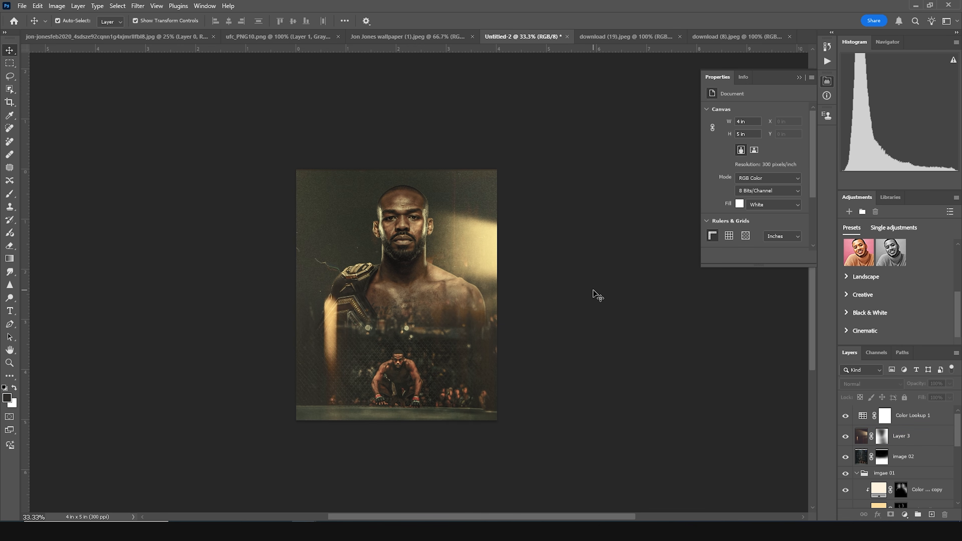
# - Add a Color Balance adjustment layer with midtones Cyan-Red +21 and Yellow-Blue -15
pyautogui.click(868, 420)
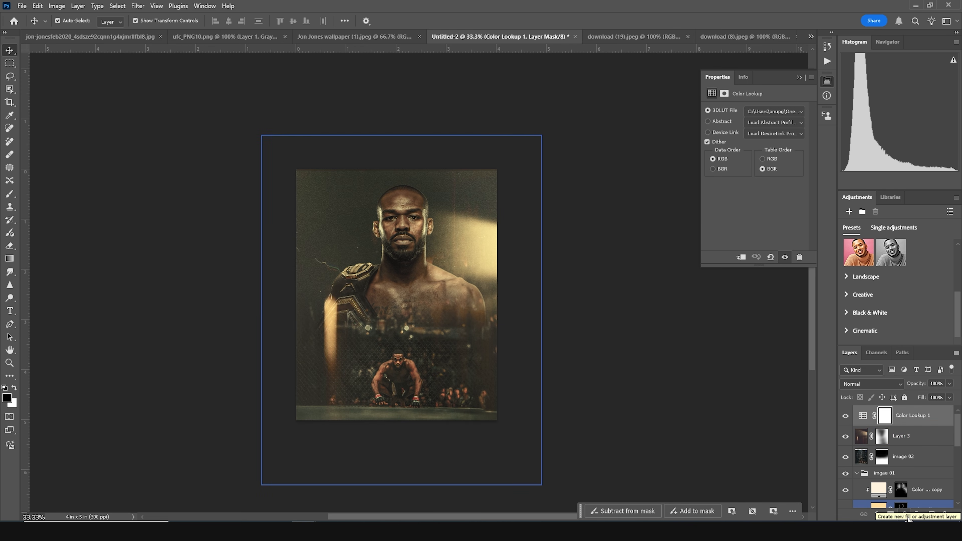
pyautogui.click(905, 516)
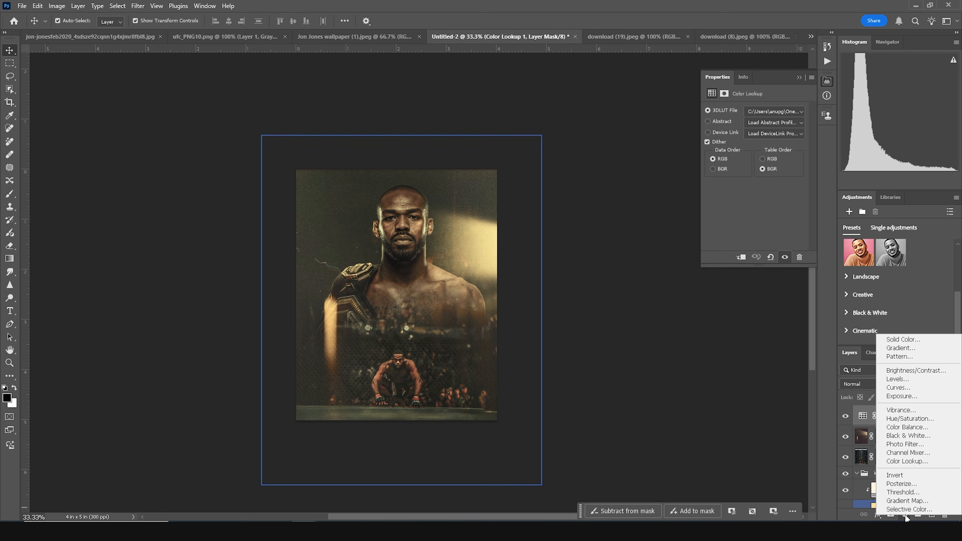
pyautogui.click(916, 428)
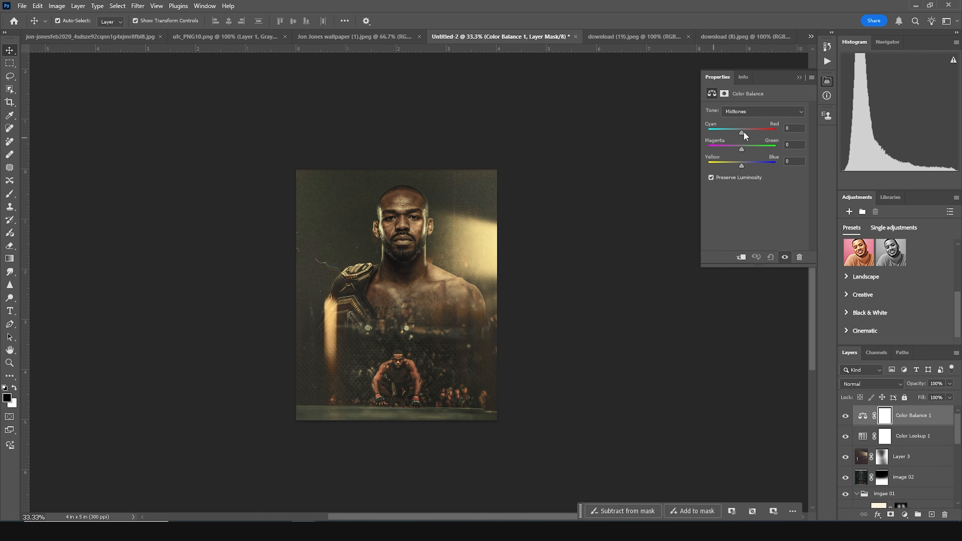
pyautogui.moveTo(743, 135); pyautogui.dragTo(750, 137)
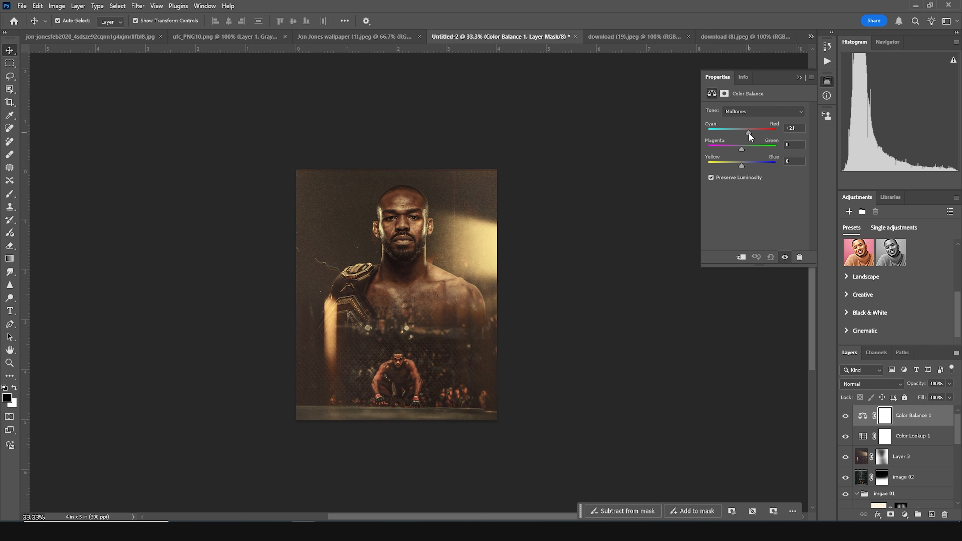
pyautogui.moveTo(743, 169); pyautogui.dragTo(737, 167)
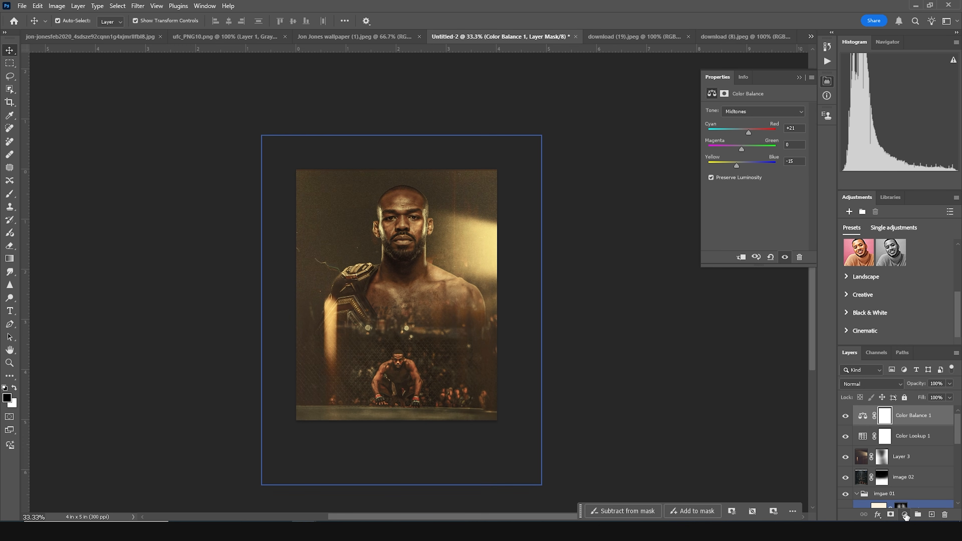
# - Add a Curves adjustment layer, lifting highlights (input 174 to output 224) and shadows (input 40 to output 63)
pyautogui.click(905, 515)
pyautogui.click(897, 386)
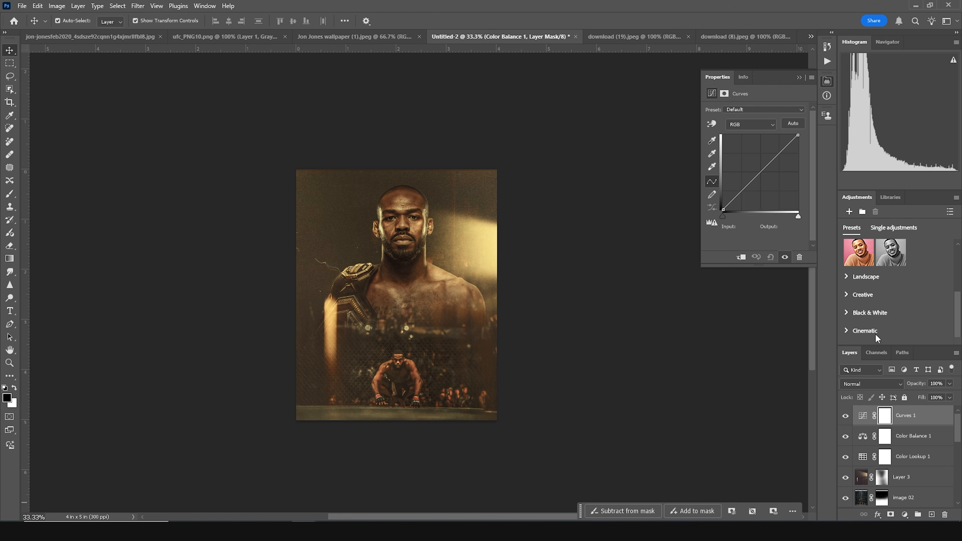
pyautogui.moveTo(783, 150); pyautogui.dragTo(777, 143)
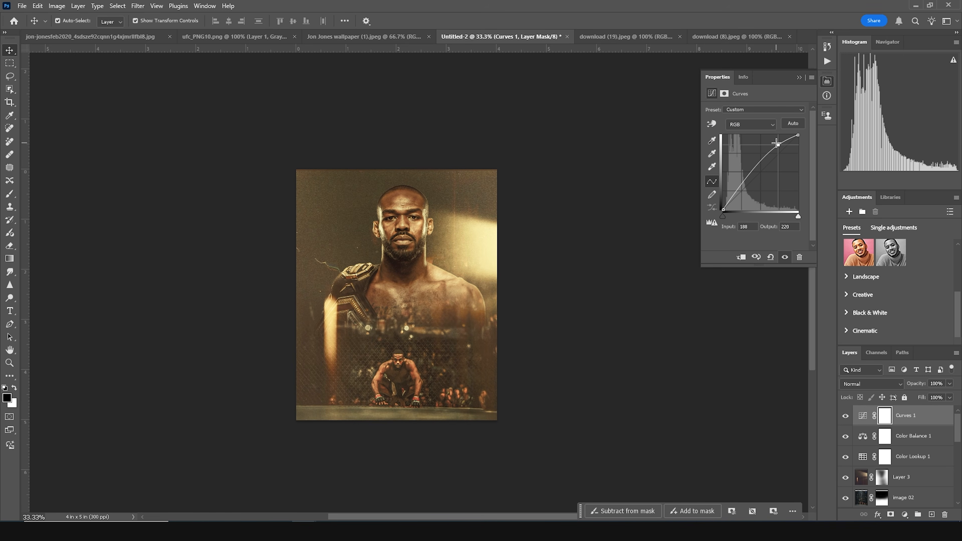
pyautogui.moveTo(777, 143); pyautogui.dragTo(772, 141)
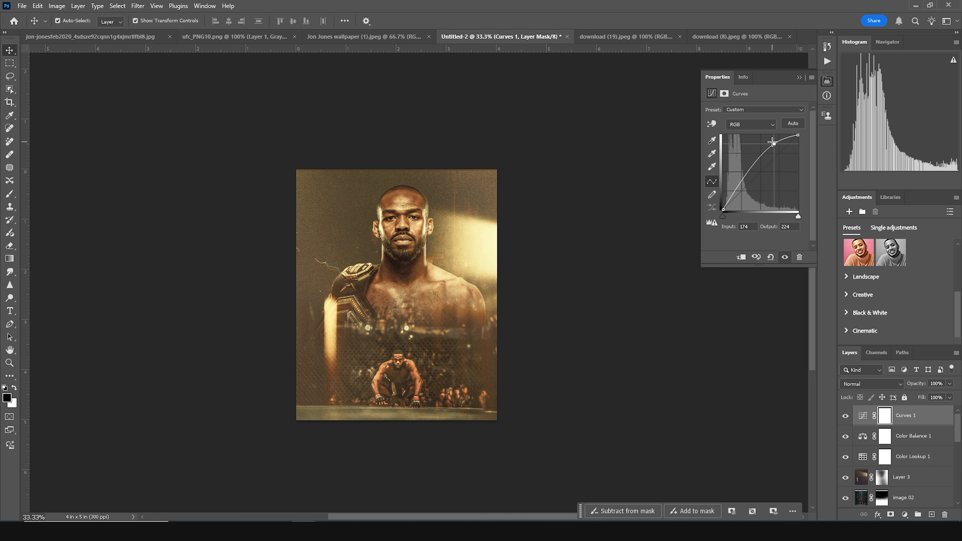
pyautogui.moveTo(737, 193); pyautogui.dragTo(736, 191)
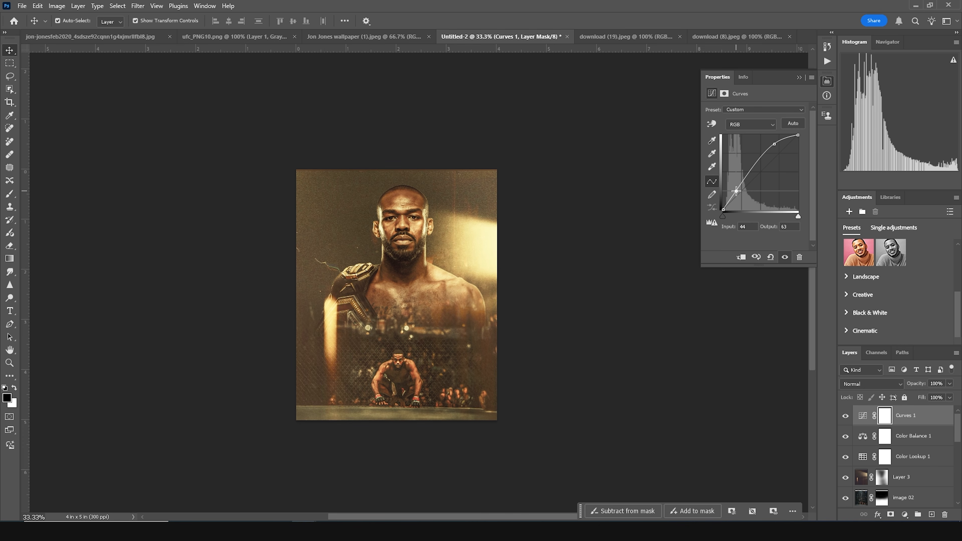
pyautogui.moveTo(736, 191); pyautogui.dragTo(736, 193)
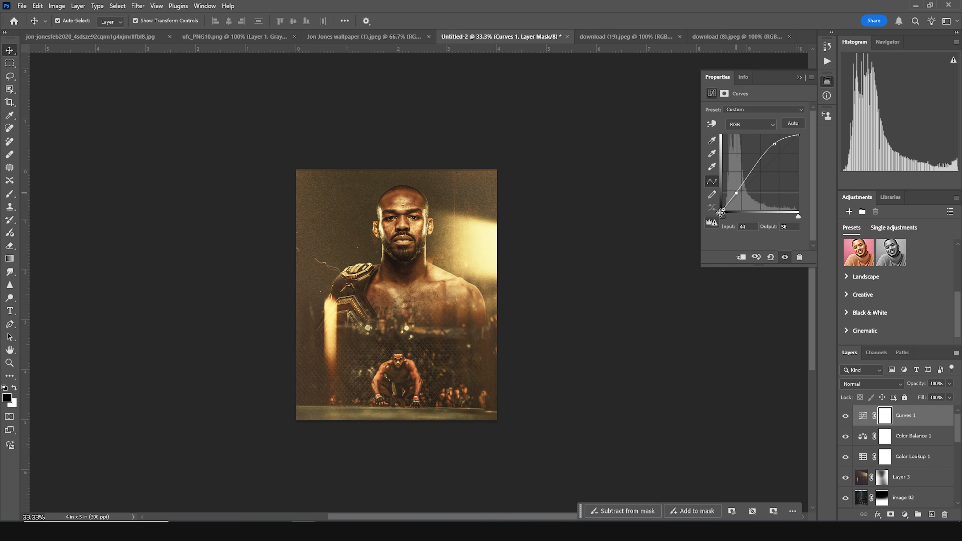
pyautogui.click(722, 208)
pyautogui.moveTo(723, 209); pyautogui.dragTo(717, 208)
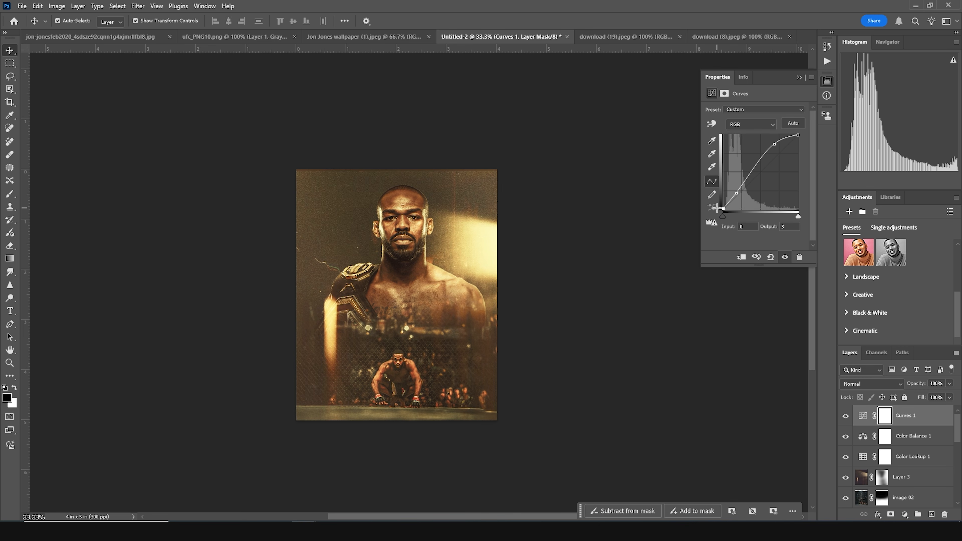
pyautogui.moveTo(716, 208); pyautogui.dragTo(737, 192)
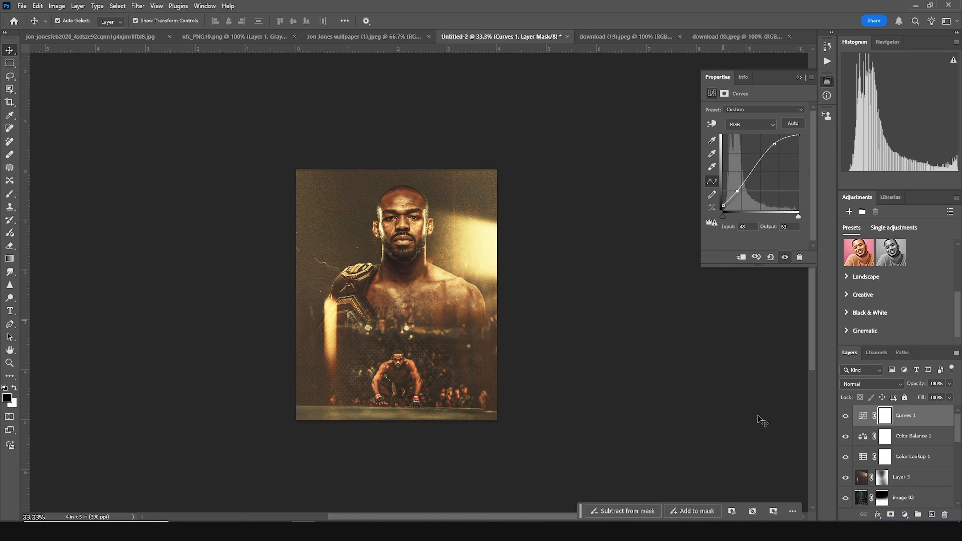
pyautogui.click(640, 396)
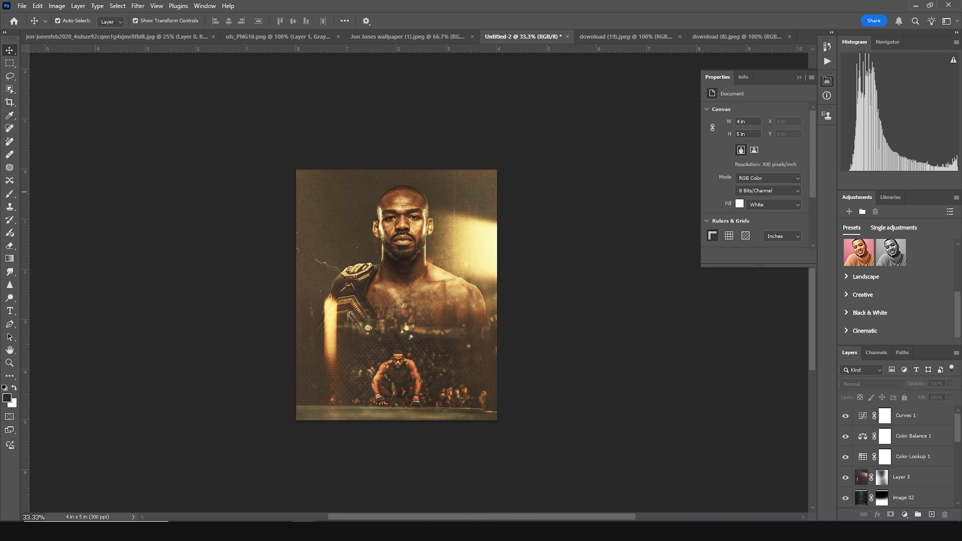
# - Add a centered two-line title "JON JONES" over the poster and convert it to a dynamic text layer
pyautogui.click(10, 311)
pyautogui.click(420, 312)
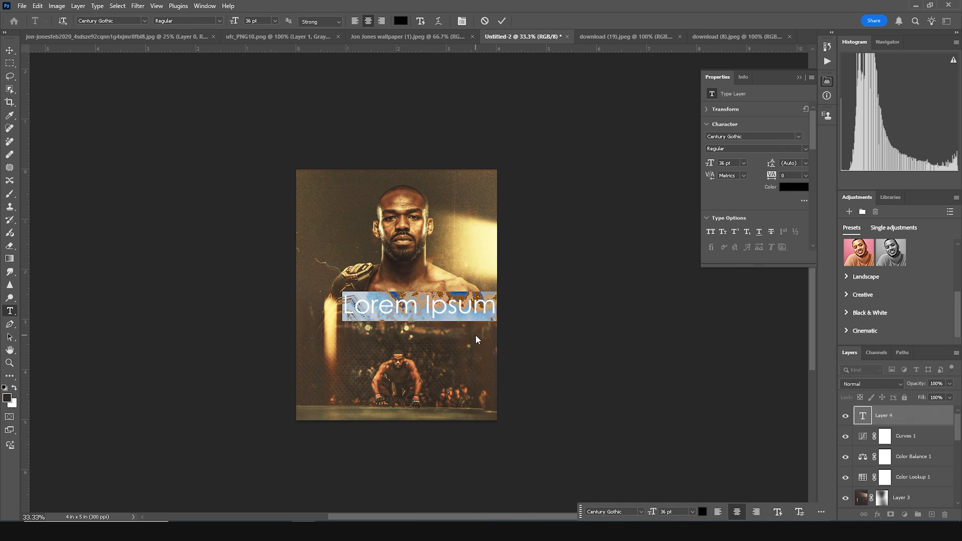
pyautogui.write('JON')
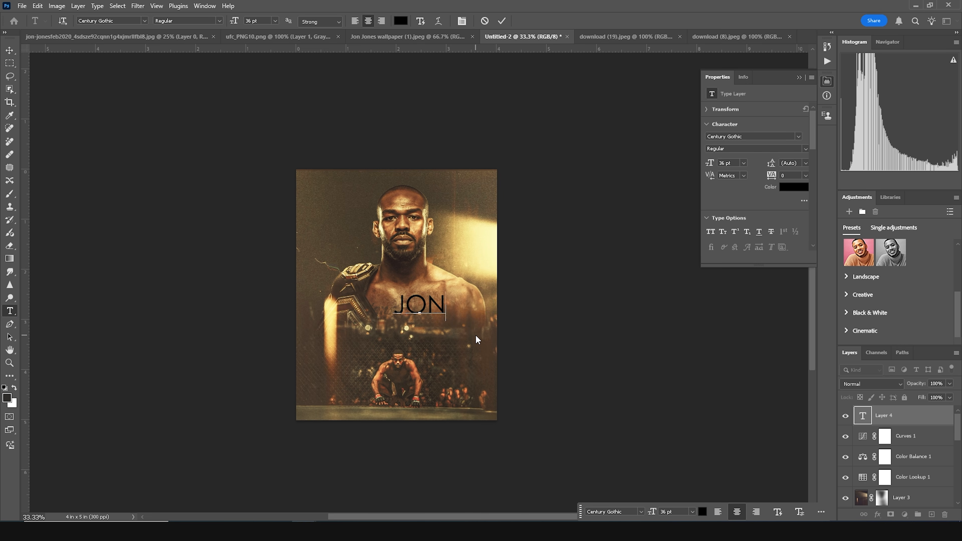
pyautogui.press('Return')
pyautogui.write('JONES')
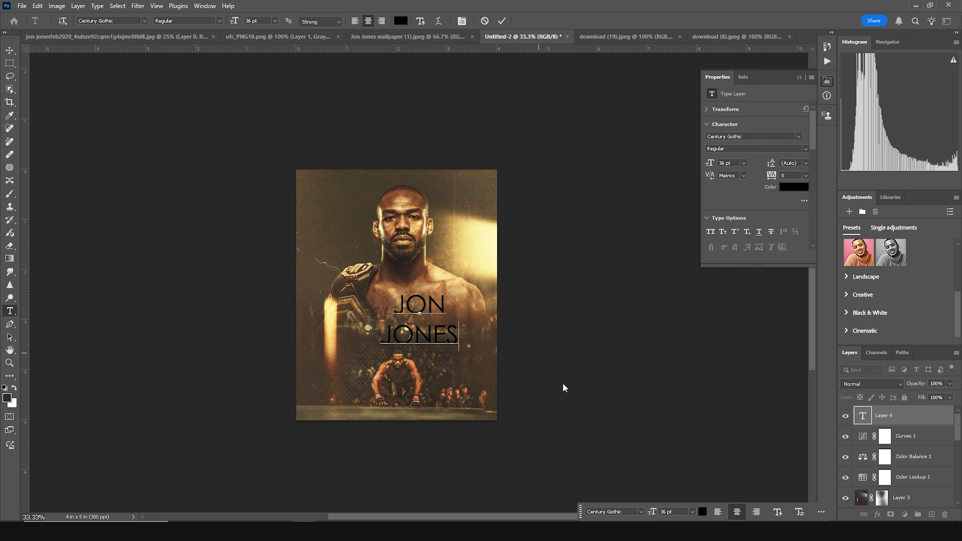
pyautogui.click(885, 436)
pyautogui.click(873, 417)
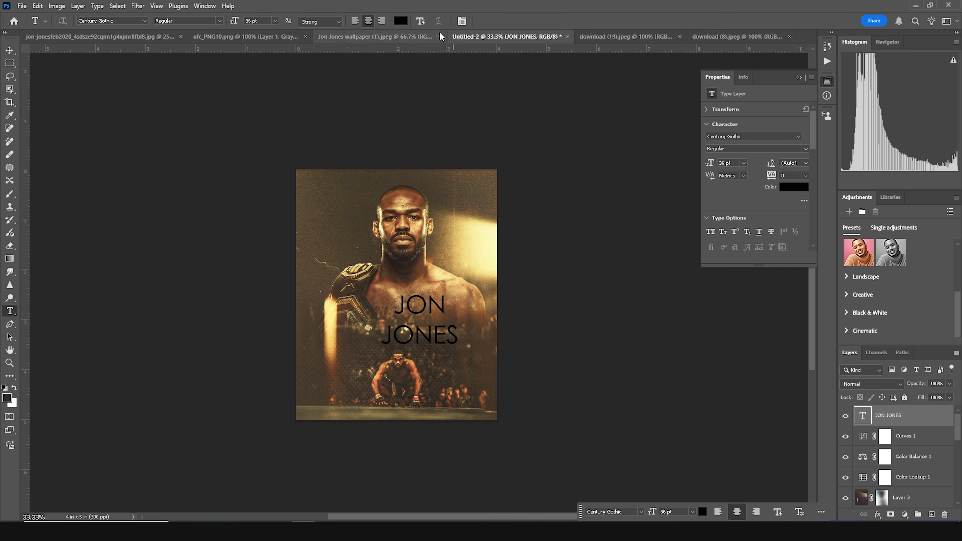
pyautogui.click(419, 21)
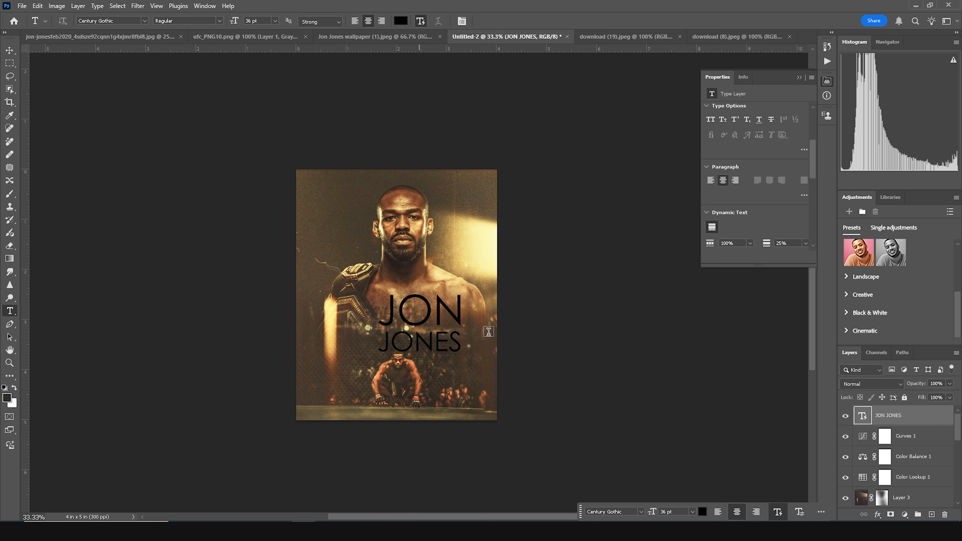
# - Change the title's font to Atrament SemiBold
pyautogui.doubleClick(864, 415)
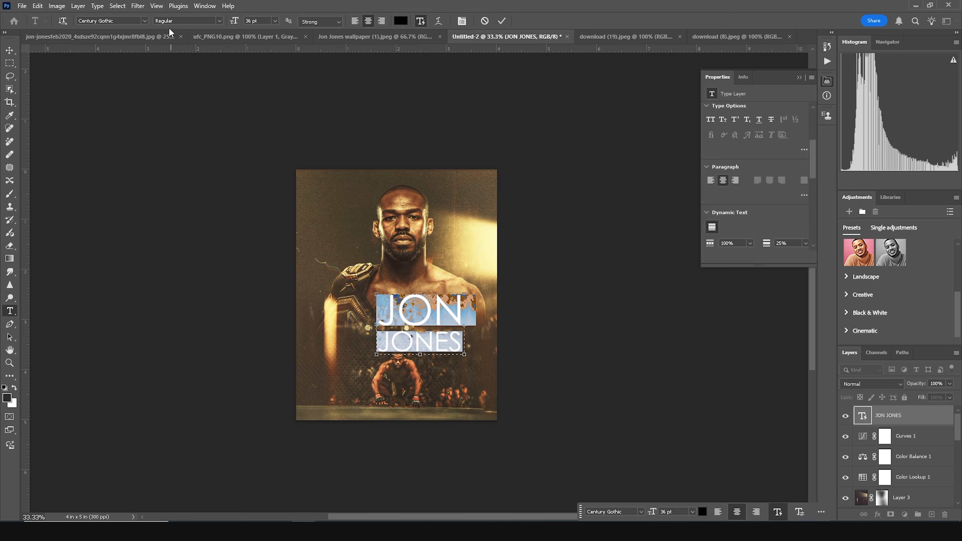
pyautogui.click(145, 22)
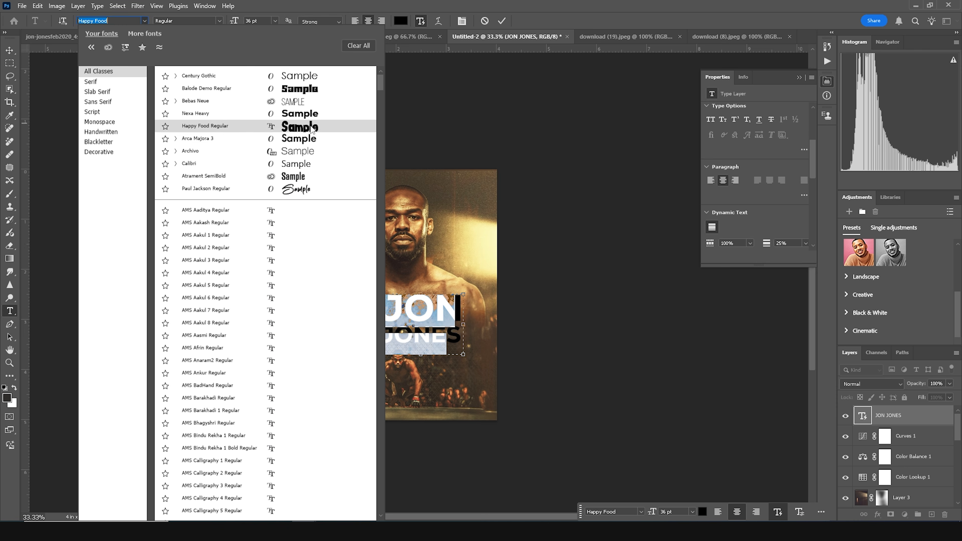
pyautogui.click(292, 183)
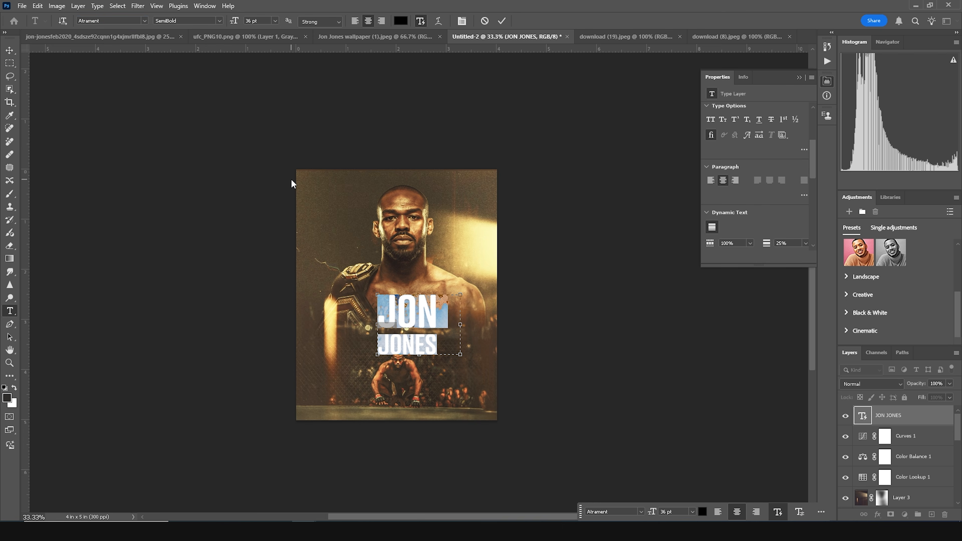
# - Move the title to the right of the fighter and place its layer below the fighter cutout Layer 3
pyautogui.click(9, 50)
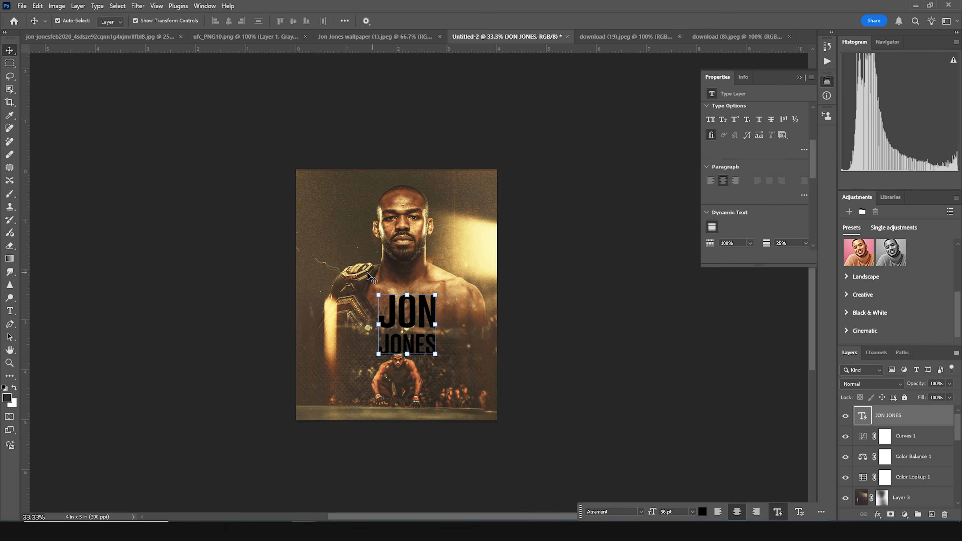
pyautogui.moveTo(417, 319); pyautogui.dragTo(448, 298)
pyautogui.moveTo(864, 427)
pyautogui.mouseDown()
pyautogui.moveTo(862, 514)
pyautogui.moveTo(866, 443)
pyautogui.mouseUp()
pyautogui.click(862, 426)
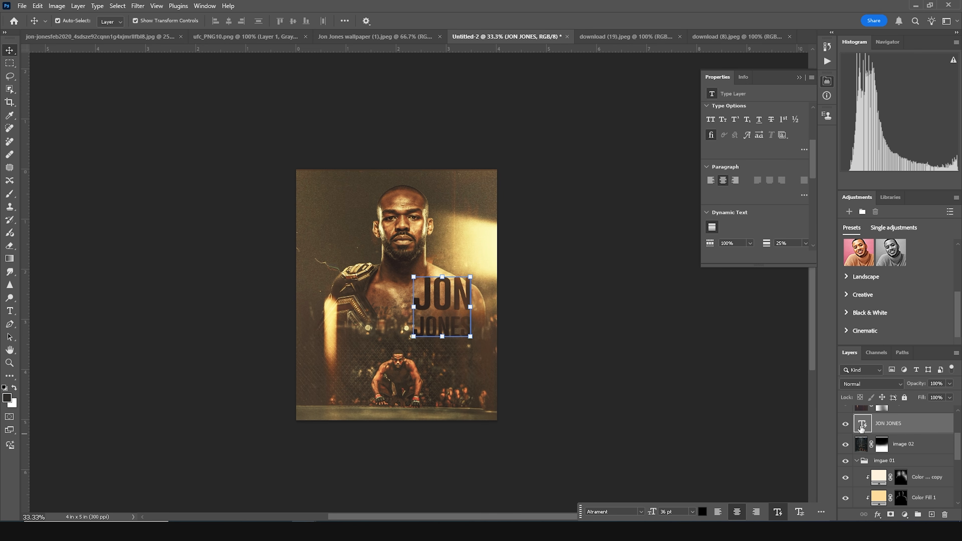
# - Recolor the title with a light cream sampled from the poster
pyautogui.doubleClick(861, 427)
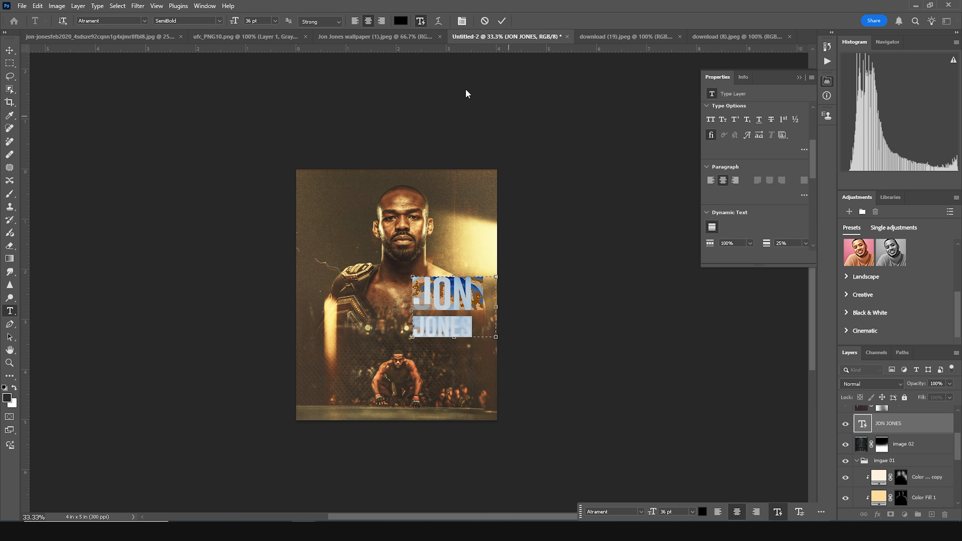
pyautogui.click(397, 20)
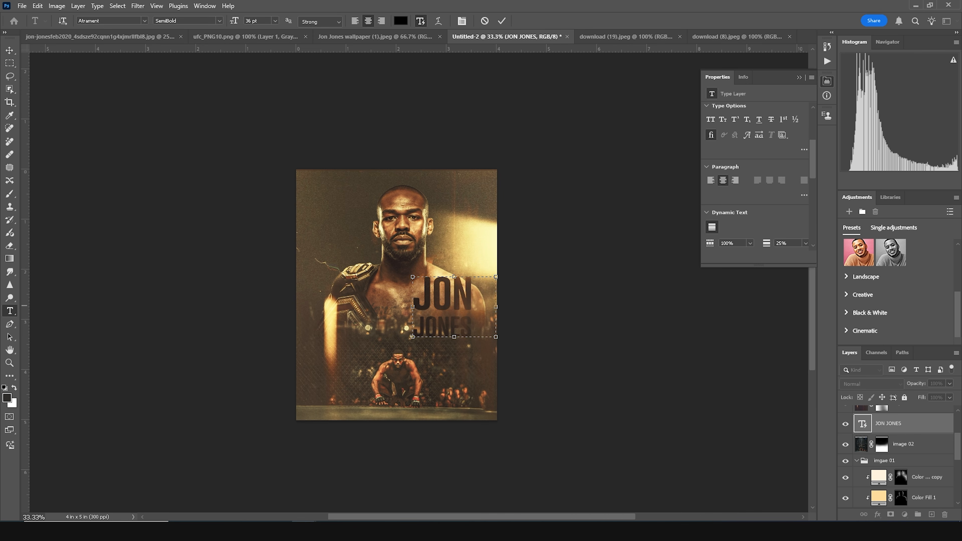
pyautogui.click(482, 241)
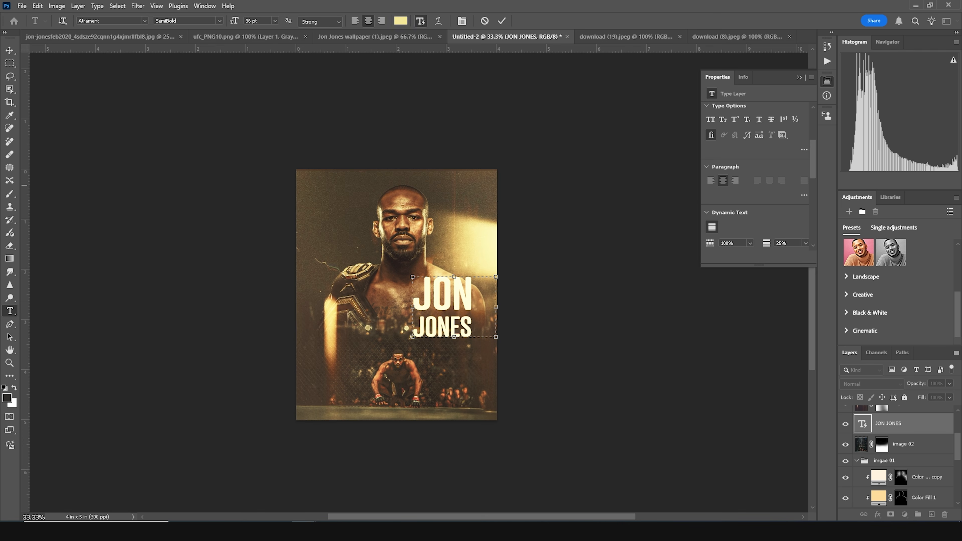
pyautogui.moveTo(402, 186); pyautogui.dragTo(406, 198)
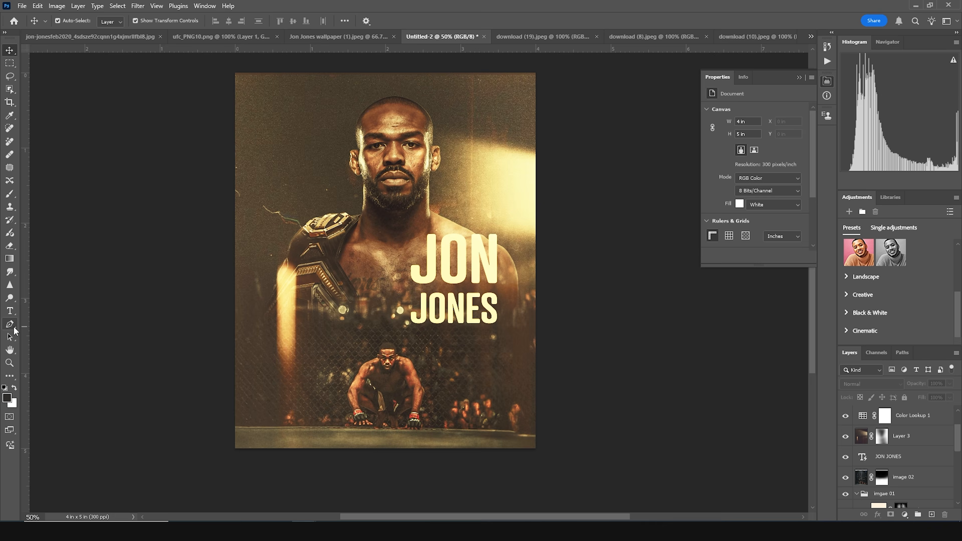
# - Add a text box in the lower-left with the quote "The Nigerian Nightmare" at 15 pt
pyautogui.click(9, 312)
pyautogui.moveTo(262, 328); pyautogui.dragTo(320, 438)
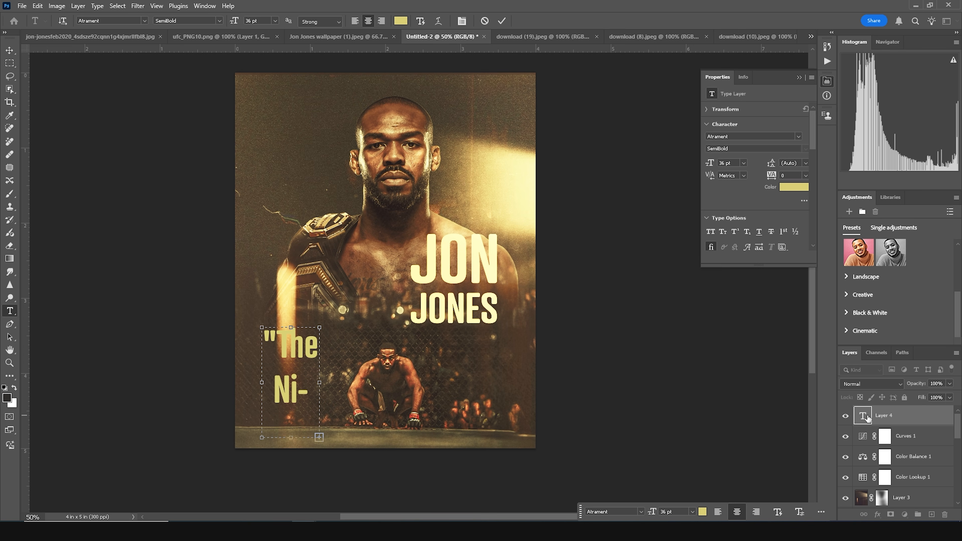
pyautogui.hotkey('ctrl', 'a')
pyautogui.click(734, 163)
pyautogui.press('Down')
pyautogui.press('Down')
pyautogui.press('Down')
pyautogui.press('Down')
pyautogui.press('Down')
pyautogui.press('Down')
pyautogui.press('Down')
pyautogui.press('Down')
pyautogui.press('Down')
pyautogui.press('Down')
pyautogui.press('Down')
pyautogui.press('Down')
pyautogui.press('Down')
pyautogui.press('Down')
pyautogui.press('Down')
pyautogui.press('Down')
pyautogui.press('Down')
pyautogui.press('Down')
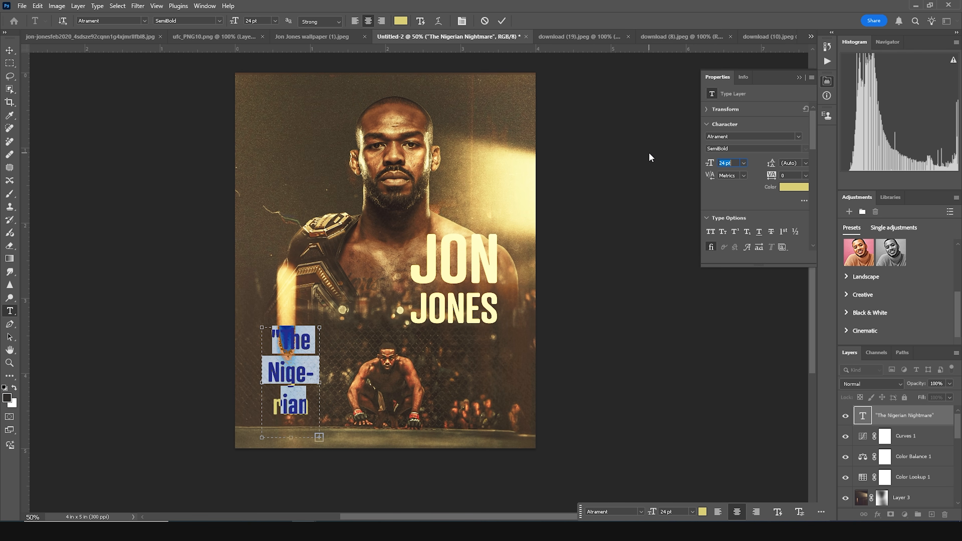
pyautogui.press('Down')
pyautogui.press('Down')
pyautogui.press('Down')
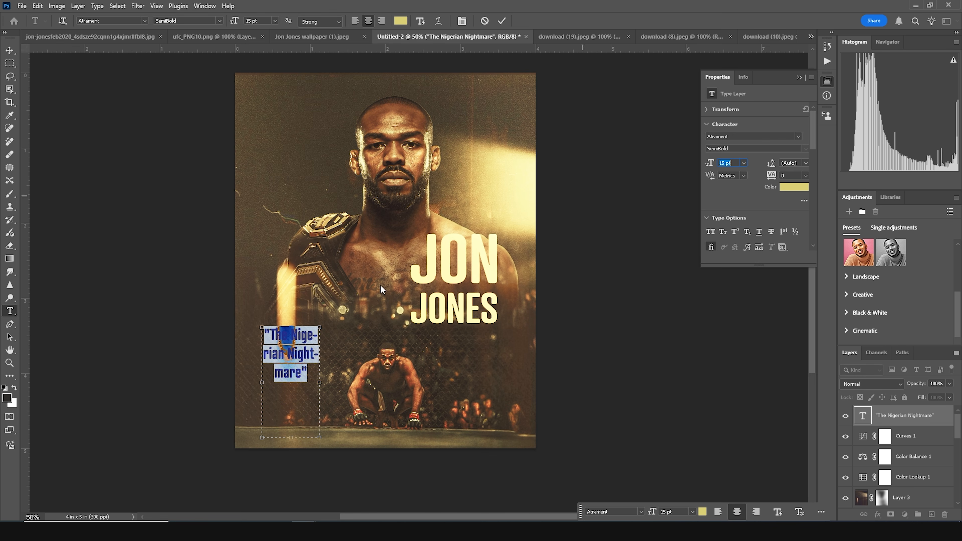
# - Insert line breaks so the quote splits into "The", "Nigerian" and "Nightmare" lines
pyautogui.click(288, 356)
pyautogui.press('Return')
pyautogui.click(291, 337)
pyautogui.press('Return')
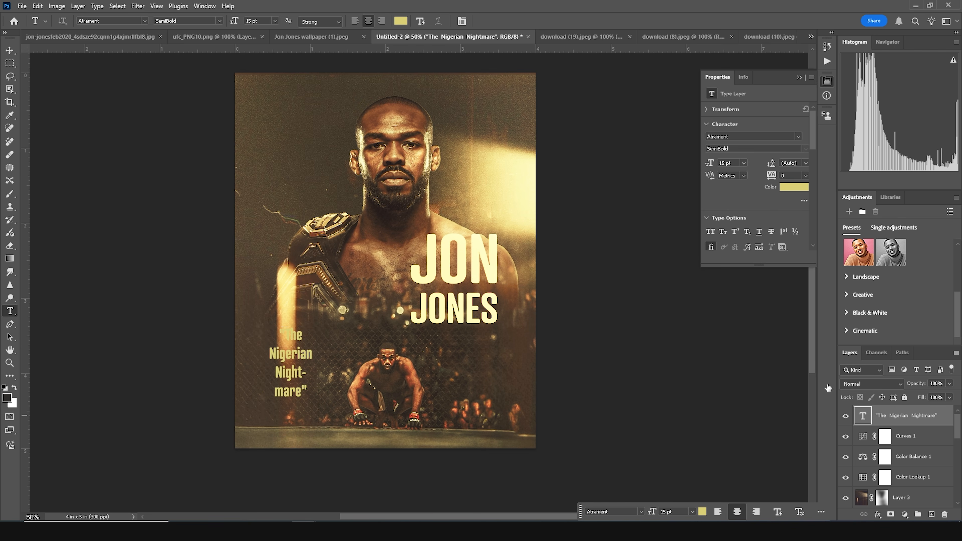
# - Set the quote to 13 pt and convert it to a dynamic text layer
pyautogui.hotkey('ctrl', 'a')
pyautogui.click(725, 163)
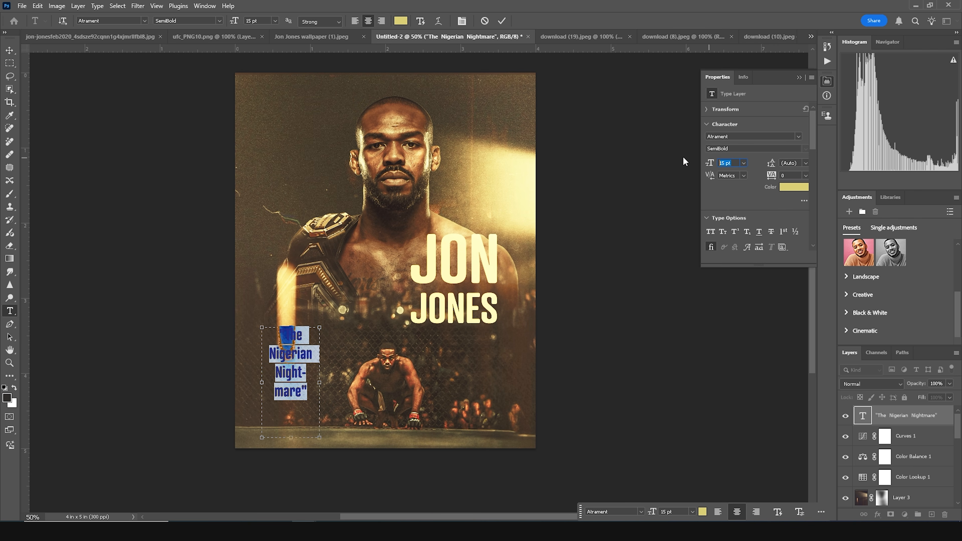
pyautogui.write('13')
pyautogui.press('Return')
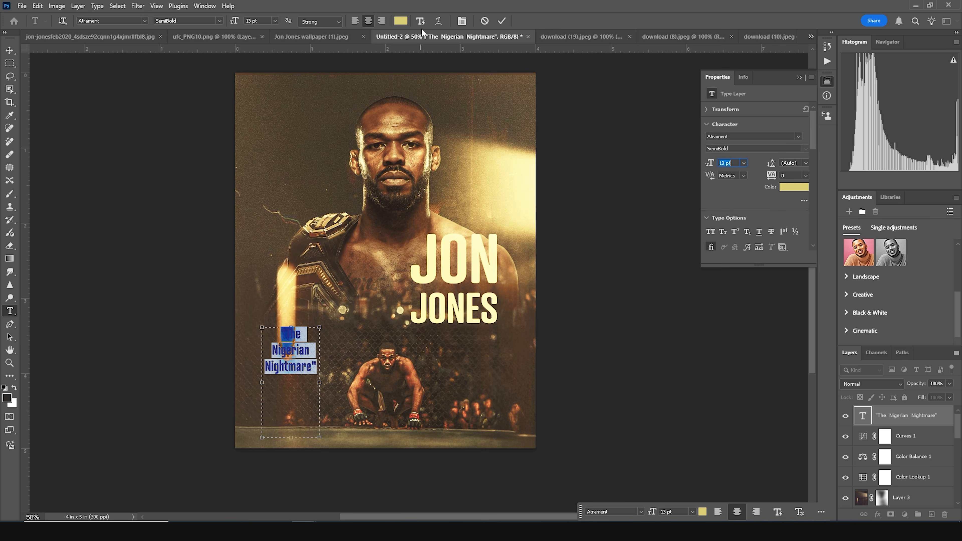
pyautogui.click(421, 21)
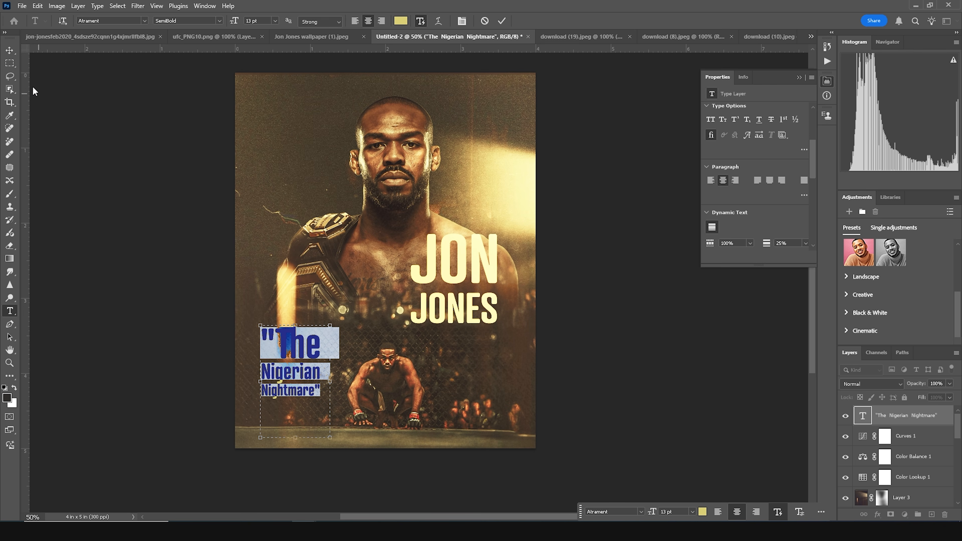
# - Scale the quote down to about 74% and fit it in the lower-left corner
pyautogui.click(10, 51)
pyautogui.click(102, 233)
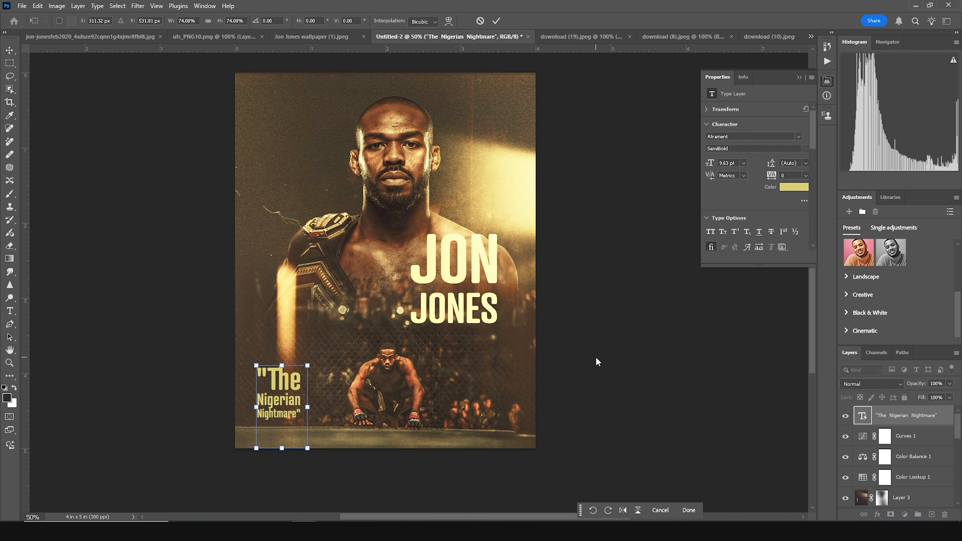
pyautogui.press('Return')
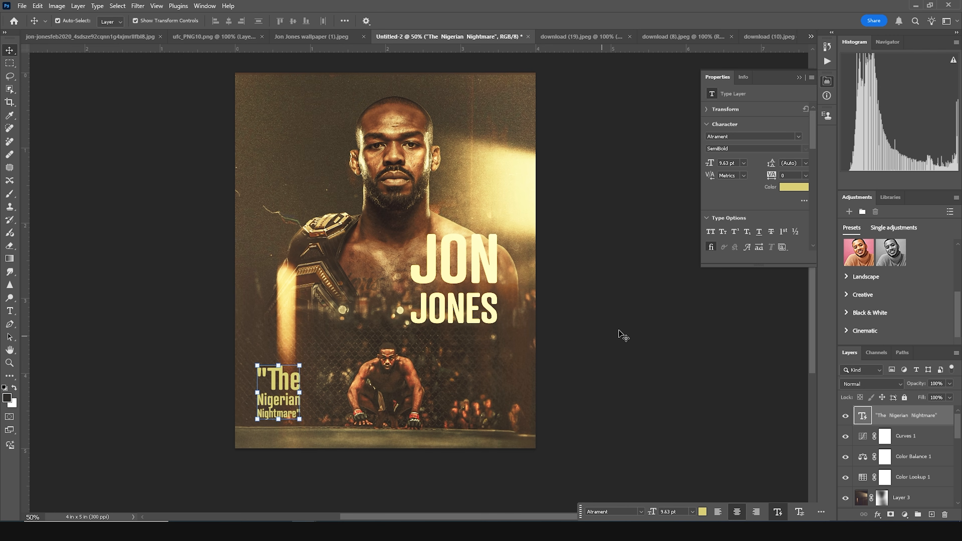
# - Add a small 6 pt caption "windystudio photoshop tutorial" beneath the JONES title
pyautogui.doubleClick(863, 416)
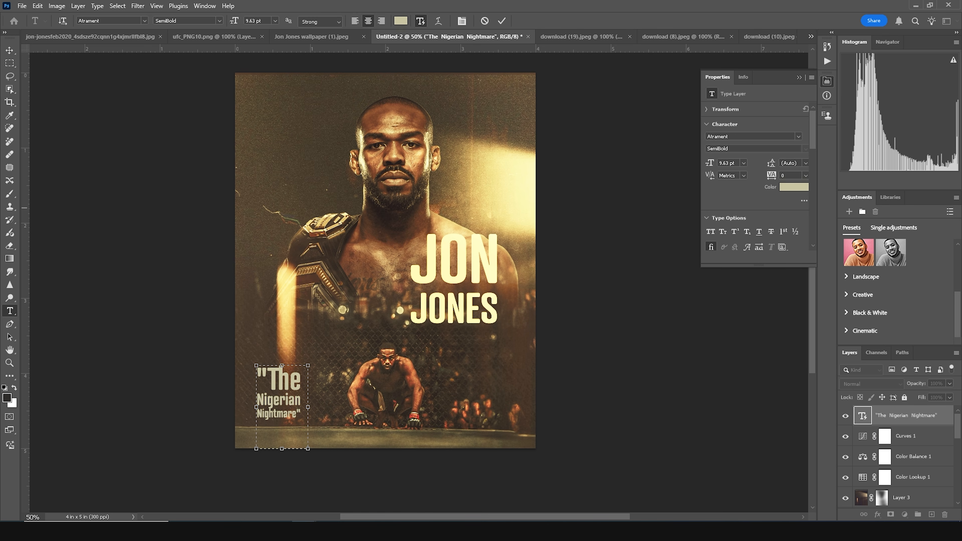
pyautogui.hotkey('ctrl', 'a')
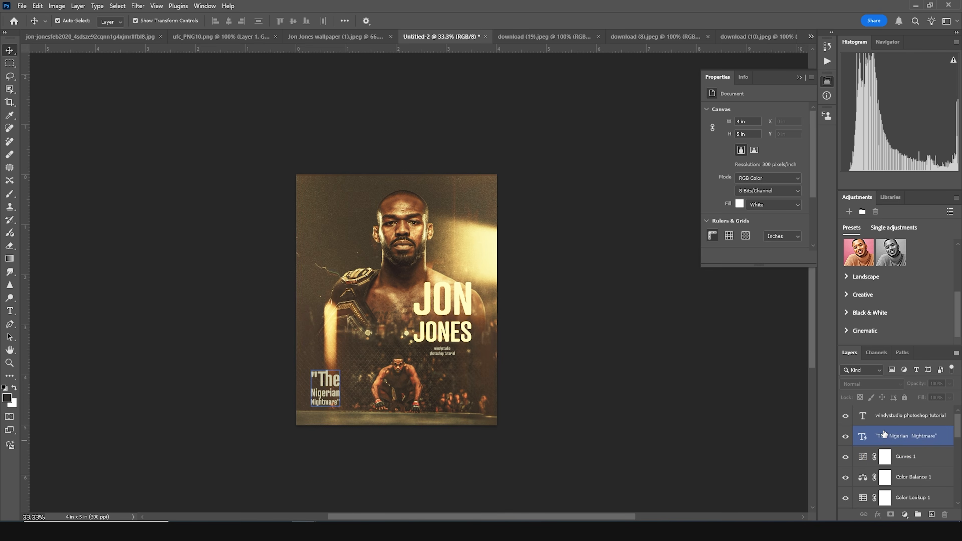
pyautogui.click(873, 421)
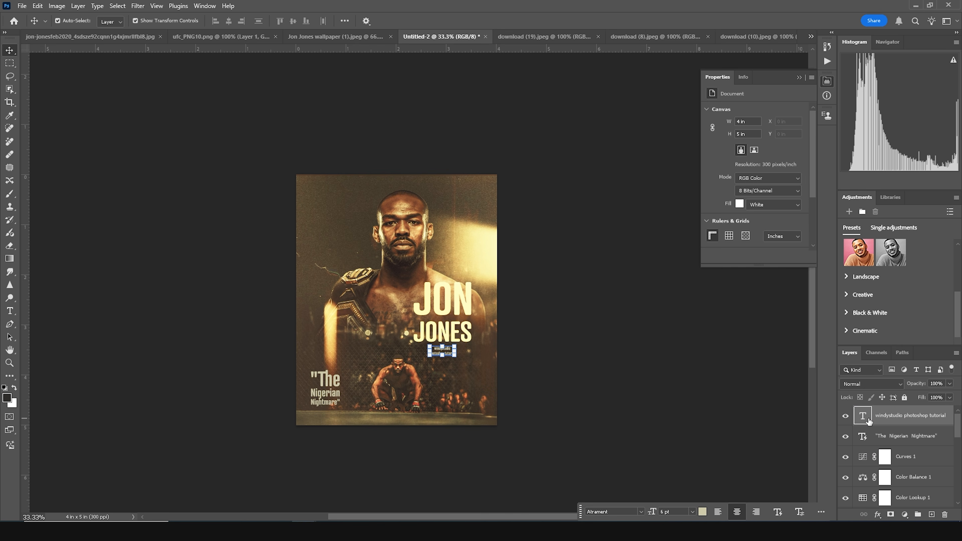
# - Stamp all visible layers into a new layer, apply High Pass with a 3.6 pixel radius, and blend it as Soft Light
pyautogui.hotkey('ctrl', 'shift', 'alt', 'e')
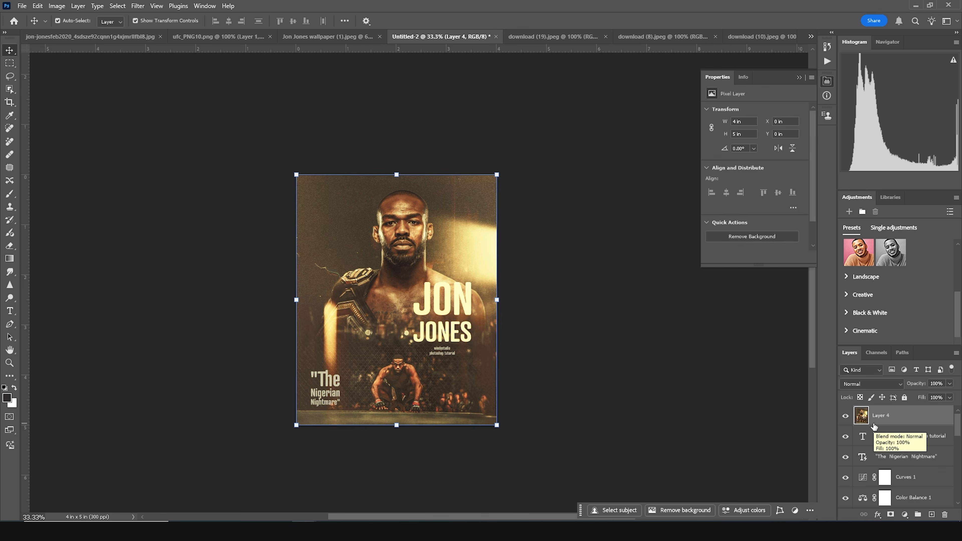
pyautogui.click(138, 6)
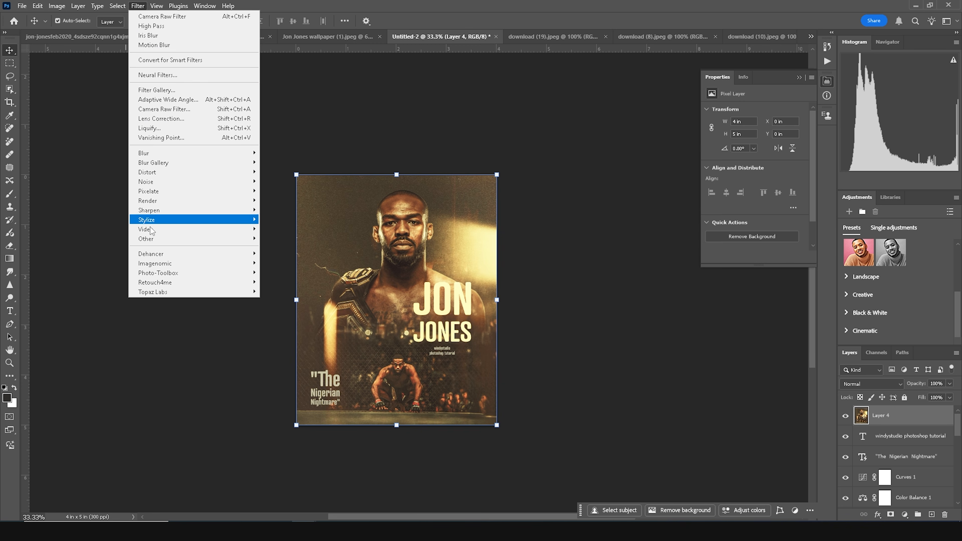
pyautogui.moveTo(170, 236)
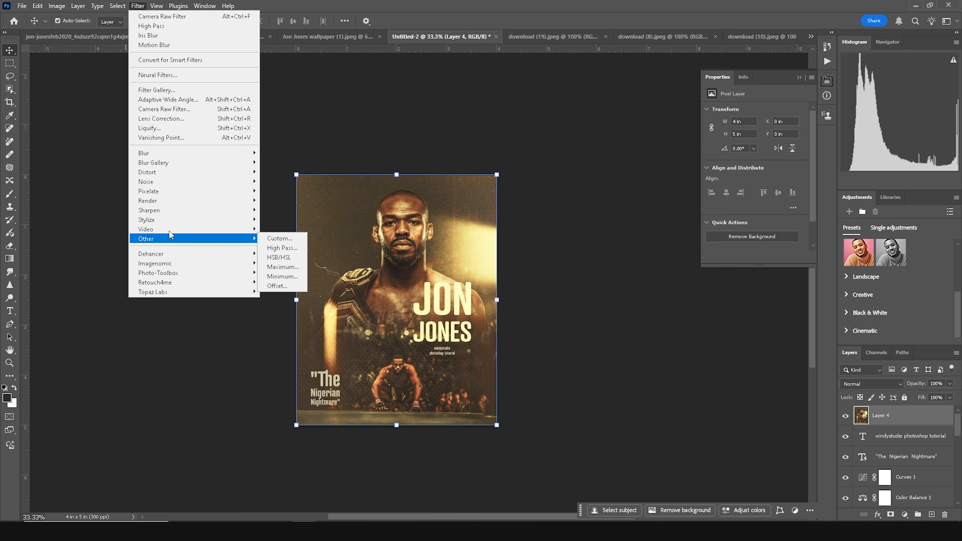
pyautogui.click(289, 250)
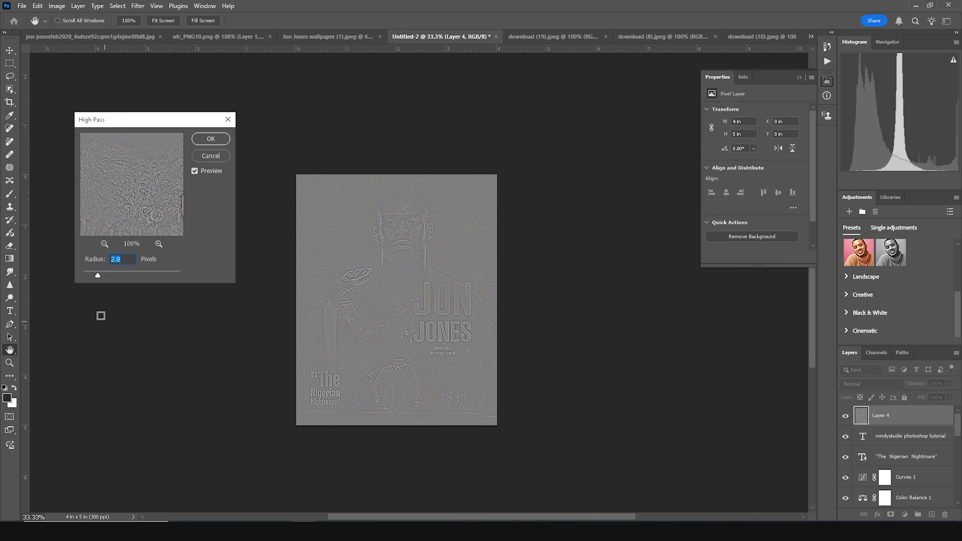
pyautogui.moveTo(101, 276); pyautogui.dragTo(101, 275)
pyautogui.moveTo(143, 224); pyautogui.dragTo(105, 233)
pyautogui.moveTo(157, 205); pyautogui.dragTo(130, 228)
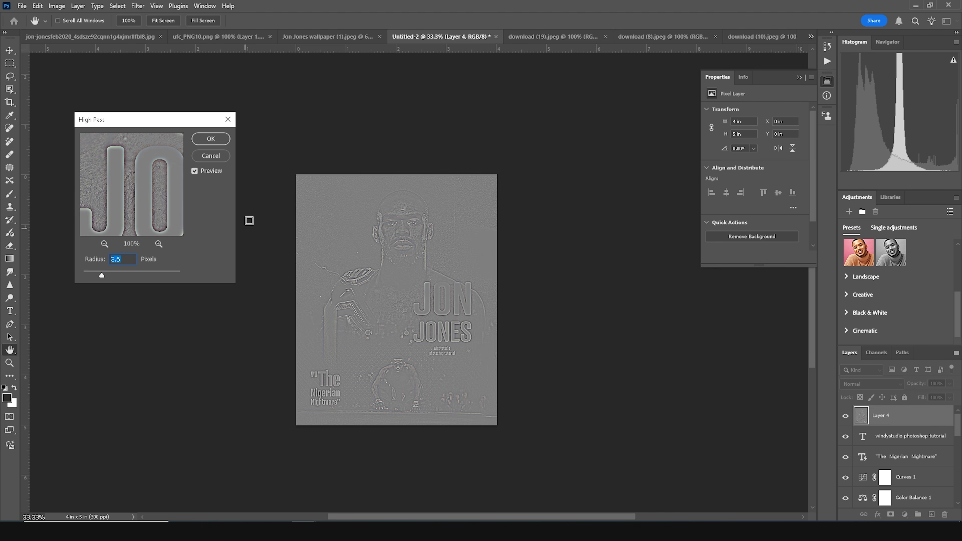
pyautogui.click(211, 139)
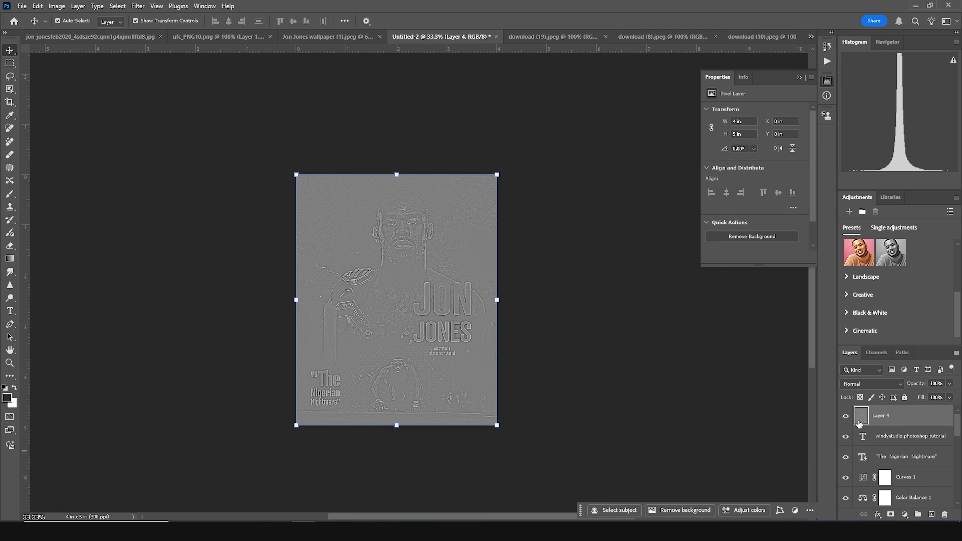
pyautogui.click(868, 385)
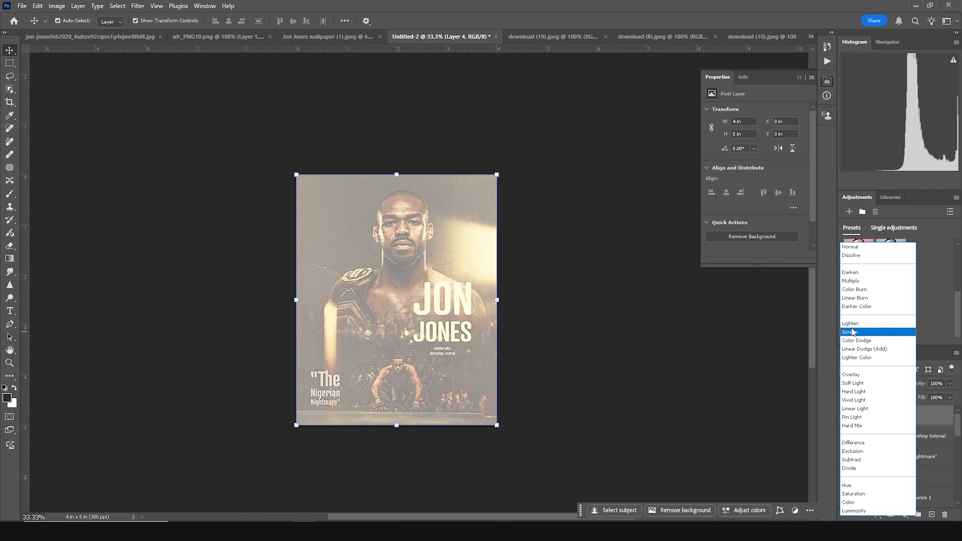
pyautogui.click(854, 383)
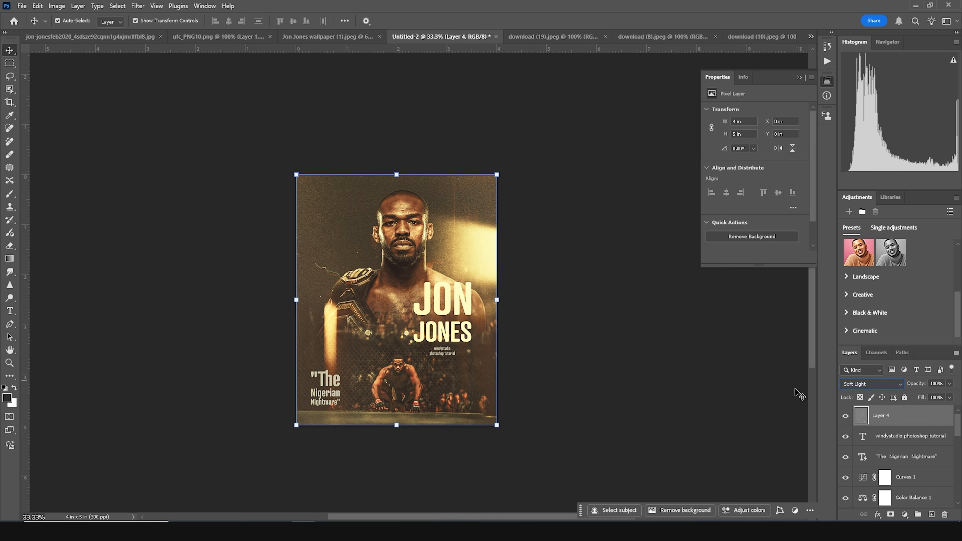
# - Toggle the high-pass sharpening layer on and off to compare the poster with and without sharpening
pyautogui.click(846, 419)
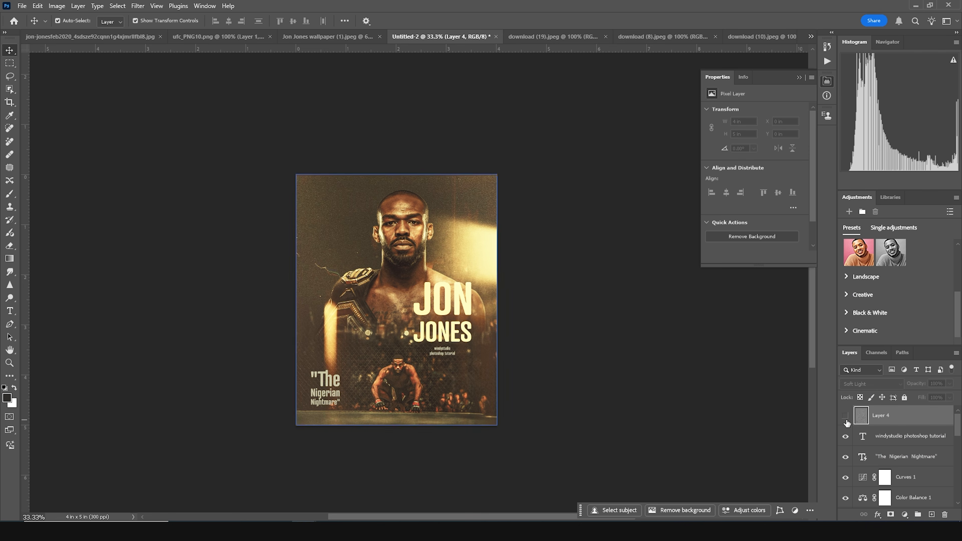
pyautogui.click(846, 420)
pyautogui.hotkey('ctrl', '=')
pyautogui.hotkey('ctrl', '=')
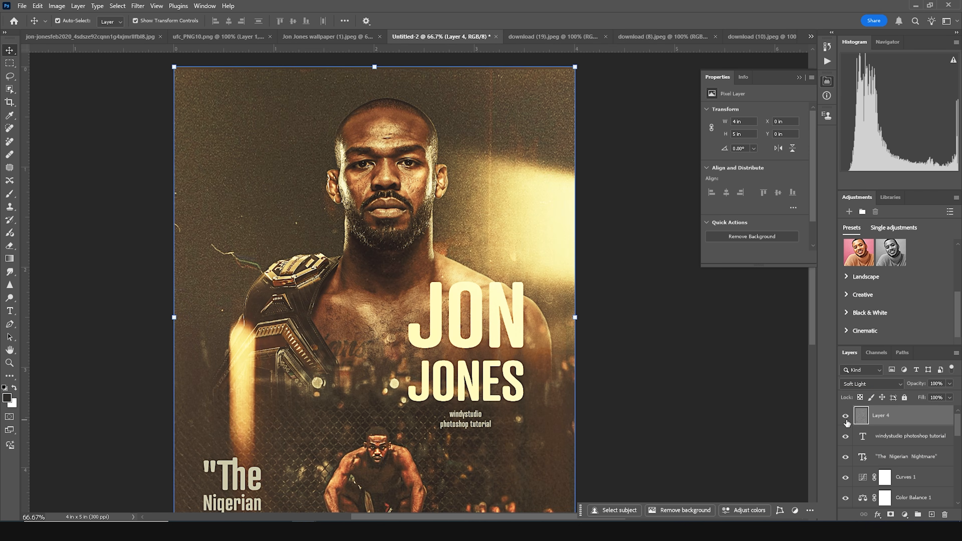
pyautogui.click(845, 420)
pyautogui.click(845, 420)
pyautogui.click(846, 420)
pyautogui.click(845, 420)
pyautogui.hotkey('ctrl', '-')
pyautogui.hotkey('ctrl', '-')
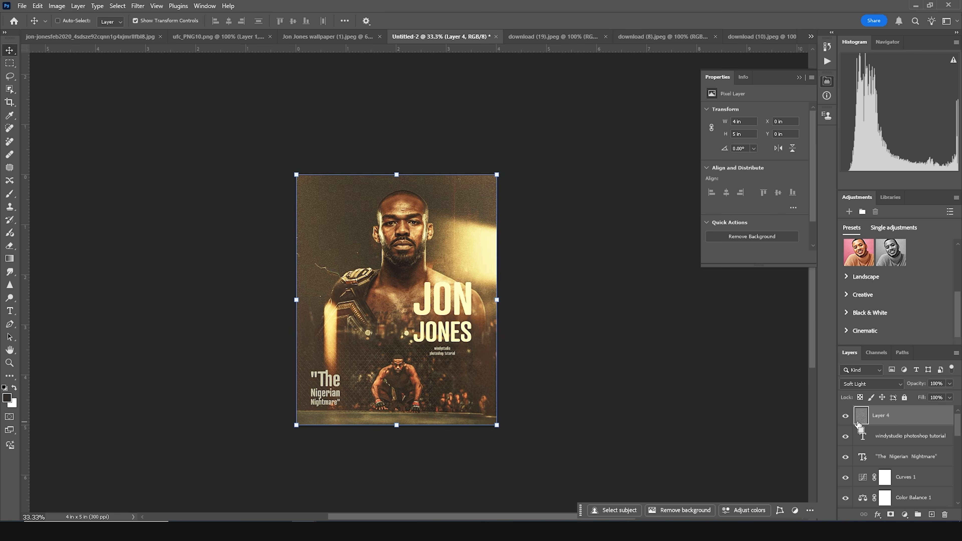
# - Stamp all visible layers into a new layer and apply Motion Blur with a 17° angle and 40 pixel distance
pyautogui.hotkey('ctrl', 'shift', 'alt', 'e')
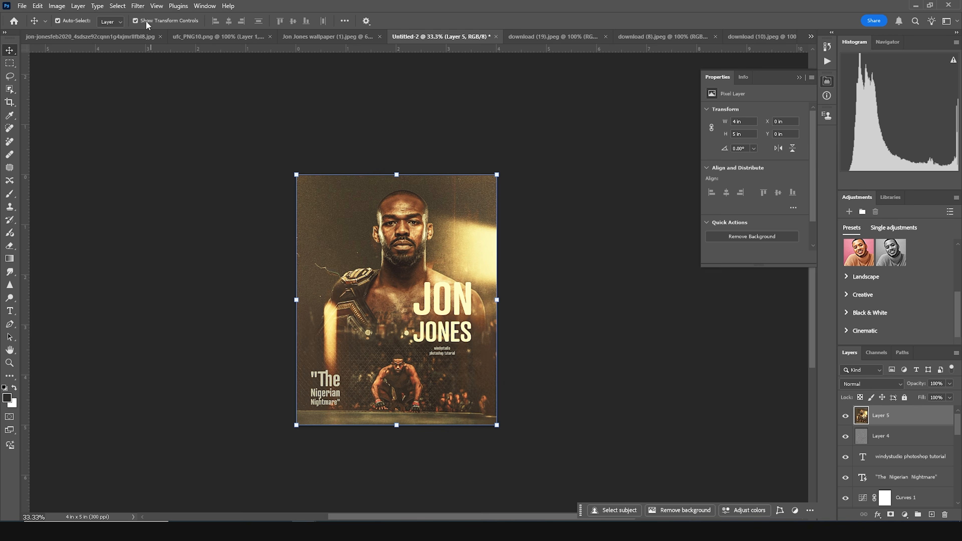
pyautogui.click(137, 10)
pyautogui.moveTo(147, 156)
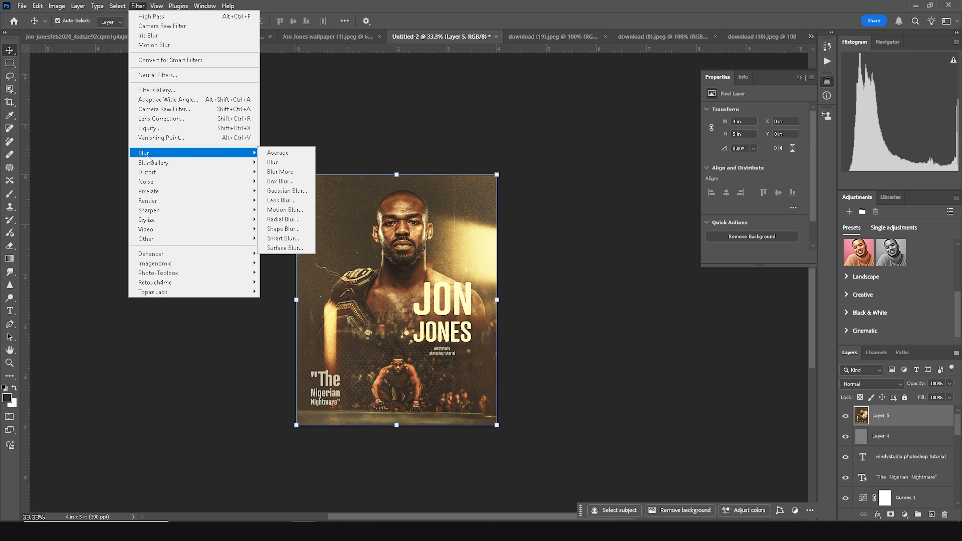
pyautogui.click(284, 213)
pyautogui.moveTo(668, 295); pyautogui.dragTo(666, 292)
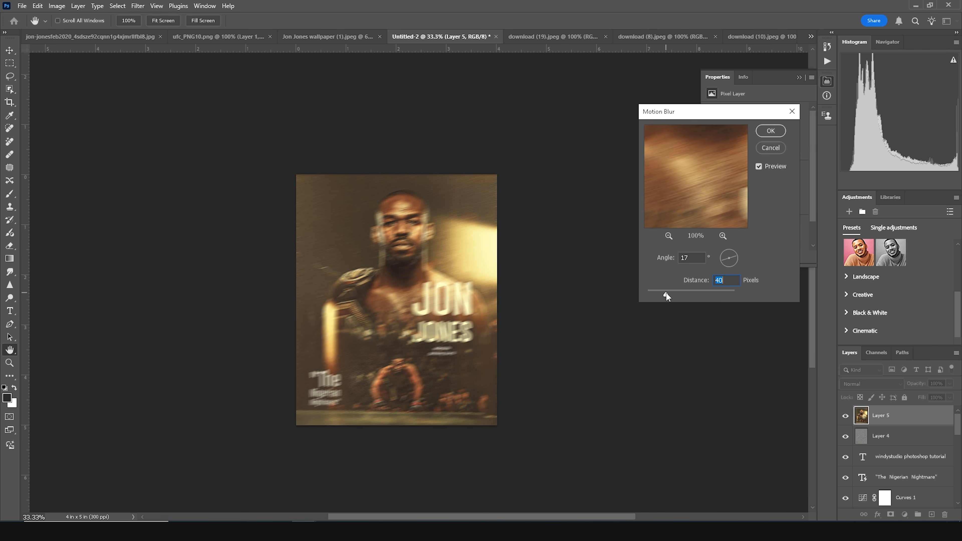
pyautogui.click(769, 133)
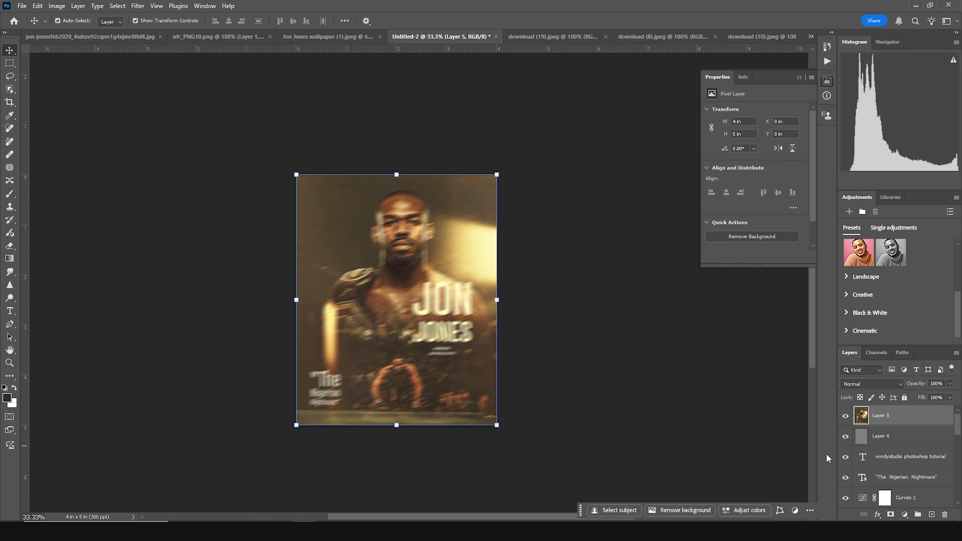
# - Add an inverted black layer mask to the blurred layer and paint white at 35% flow to reveal blur along the poster's upper left
pyautogui.click(890, 515)
pyautogui.hotkey('ctrl', 'i')
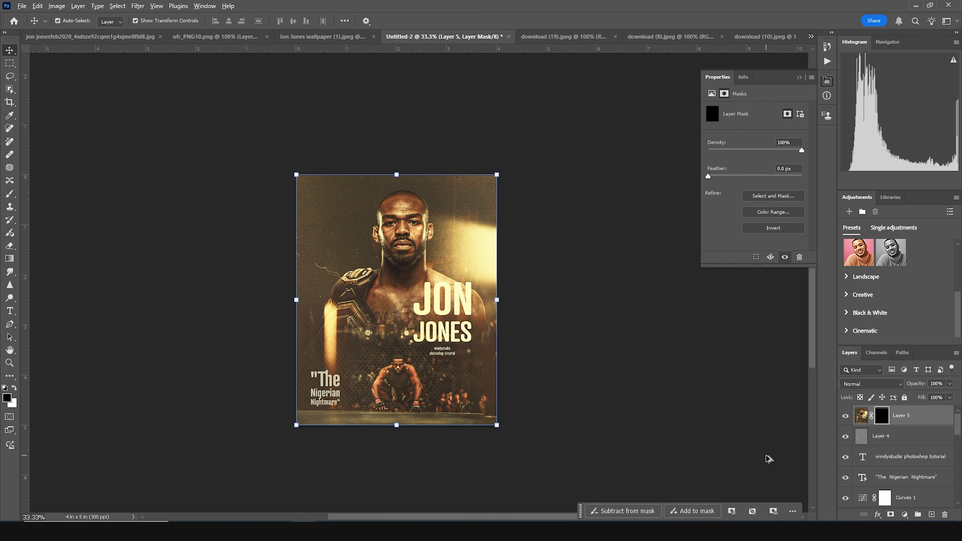
pyautogui.press('b')
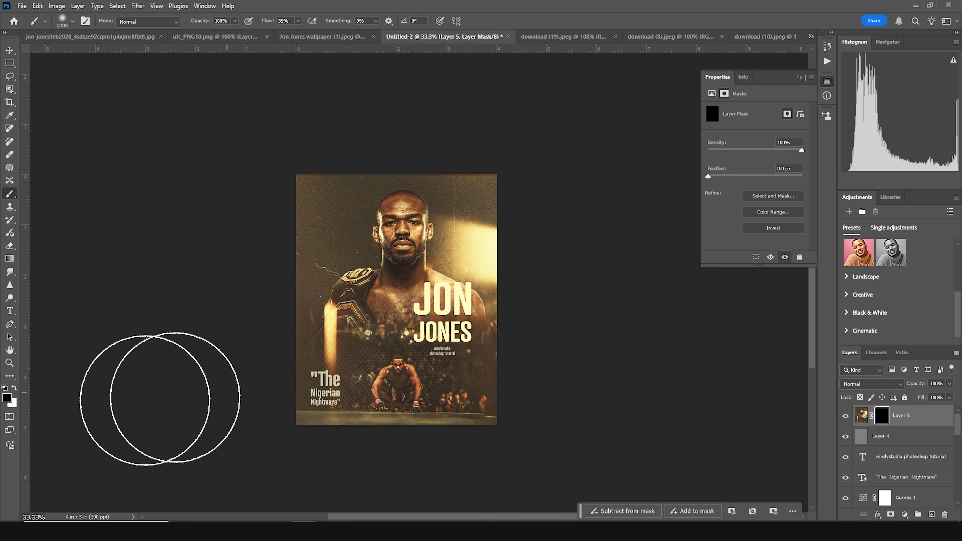
pyautogui.click(14, 389)
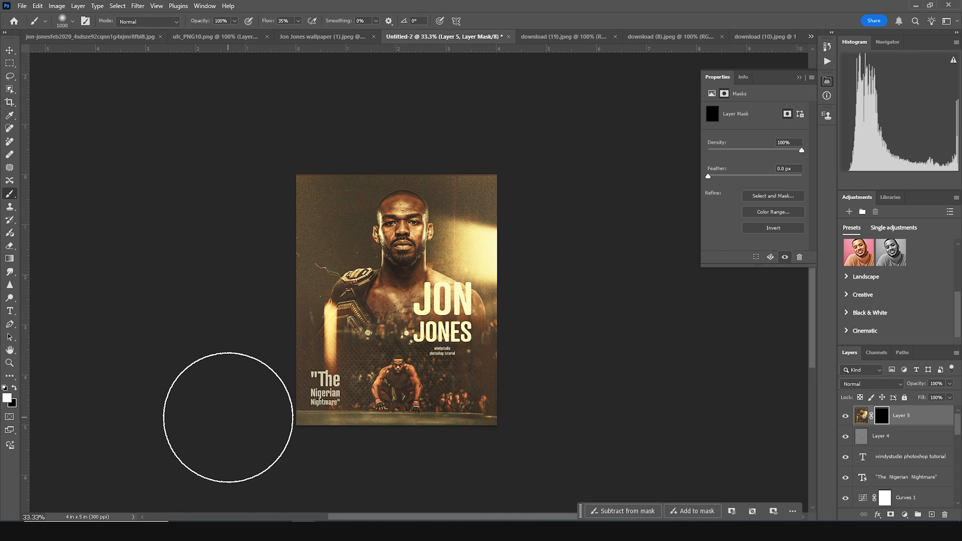
pyautogui.hotkey('ctrl', '+')
pyautogui.press('space')
pyautogui.moveTo(531, 422)
pyautogui.mouseDown()
pyautogui.moveTo(526, 365)
pyautogui.moveTo(603, 368)
pyautogui.mouseUp()
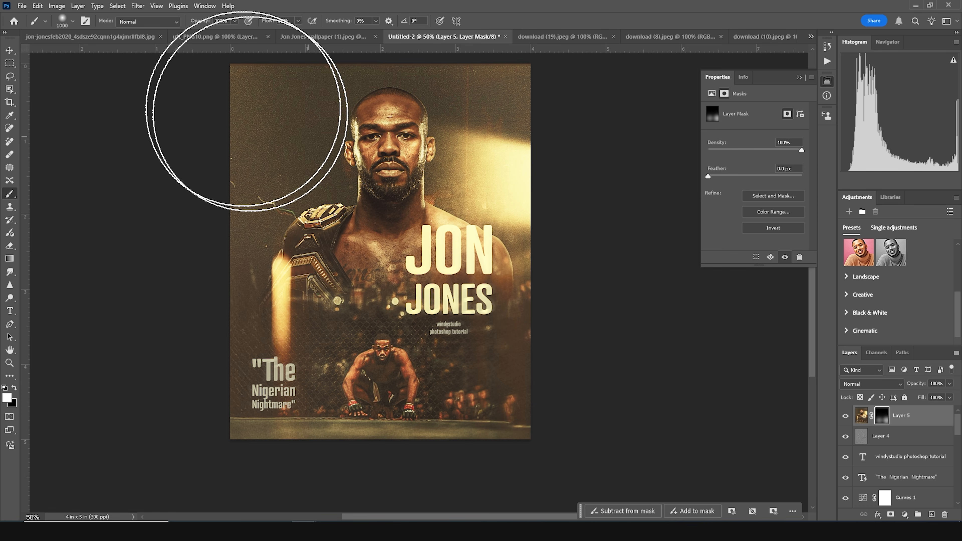
# - Set the brush flow to 100% and paint the mask behind the fighter's head to reveal more motion blur
pyautogui.click(299, 22)
pyautogui.moveTo(298, 35); pyautogui.dragTo(528, 56)
pyautogui.click(473, 135)
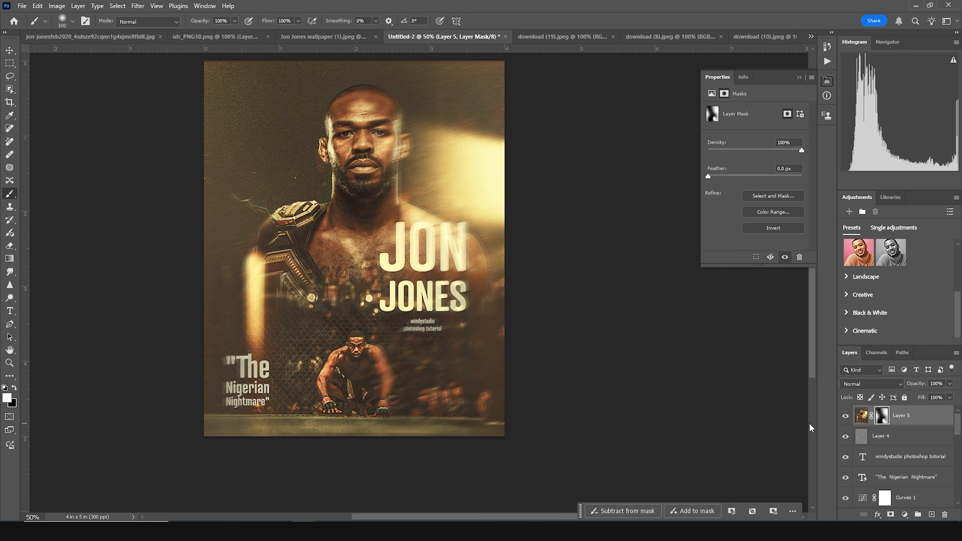
pyautogui.hotkey('ctrl', '-')
pyautogui.hotkey('ctrl', '+')
pyautogui.press('space')
pyautogui.moveTo(552, 332)
pyautogui.mouseDown()
pyautogui.moveTo(529, 393)
pyautogui.moveTo(527, 380)
pyautogui.mouseUp()
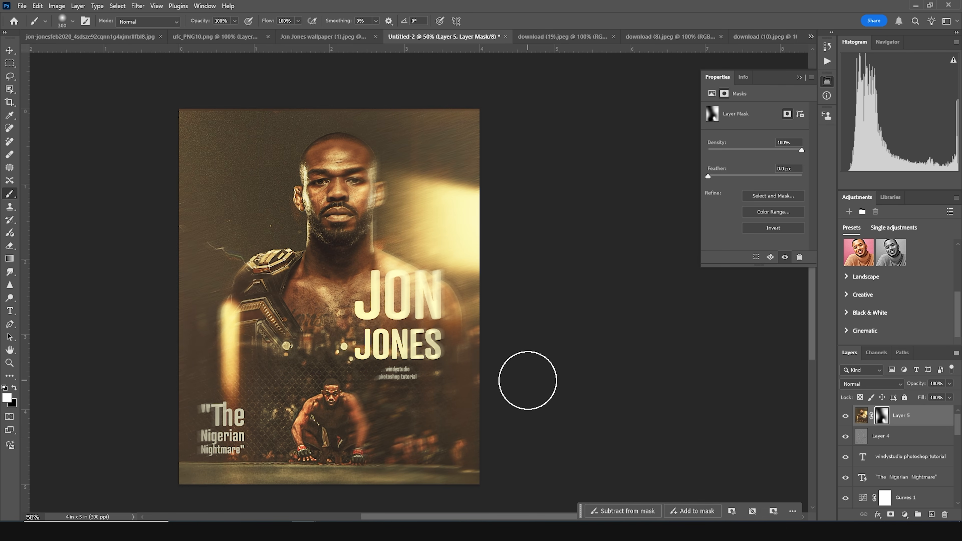